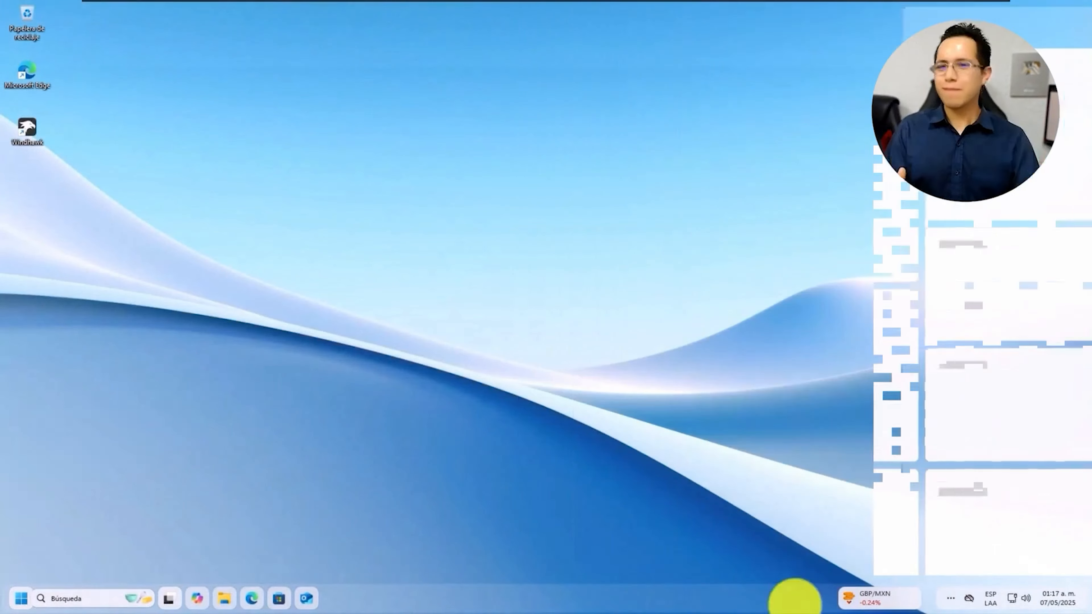
Check the keyboard and OneDrive flyouts, then turn on wireless projection and set volume to maximum
left_click(990, 598)
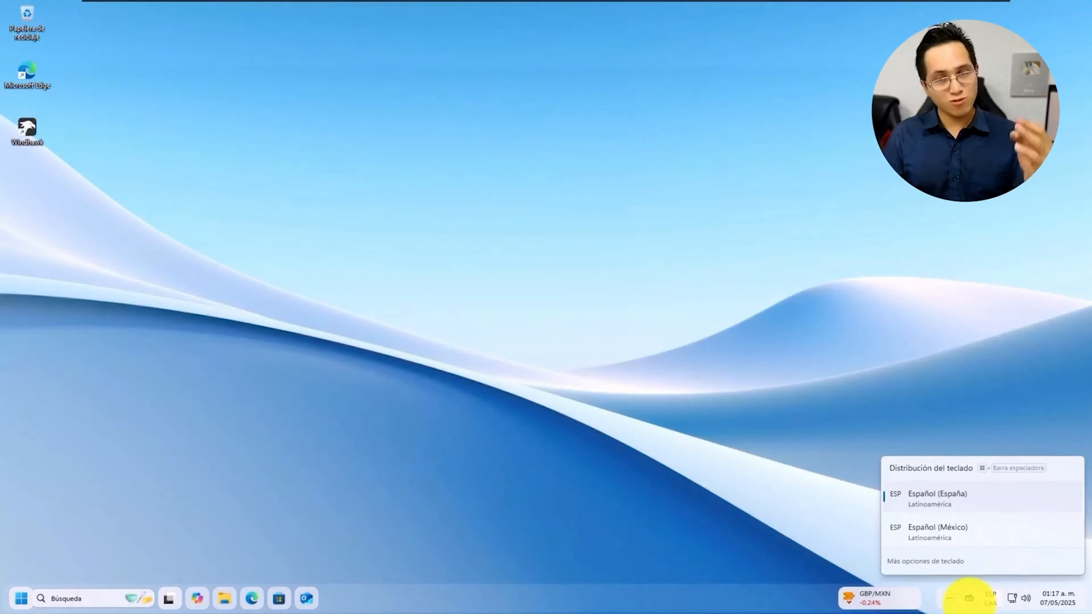
left_click(969, 598)
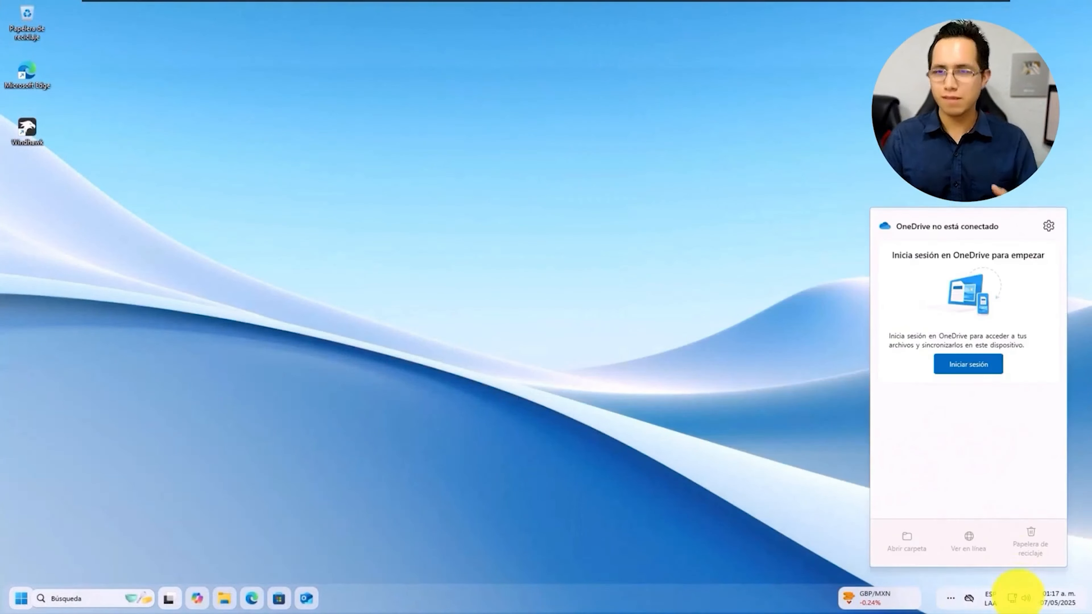
left_click(1017, 597)
left_click(1018, 471)
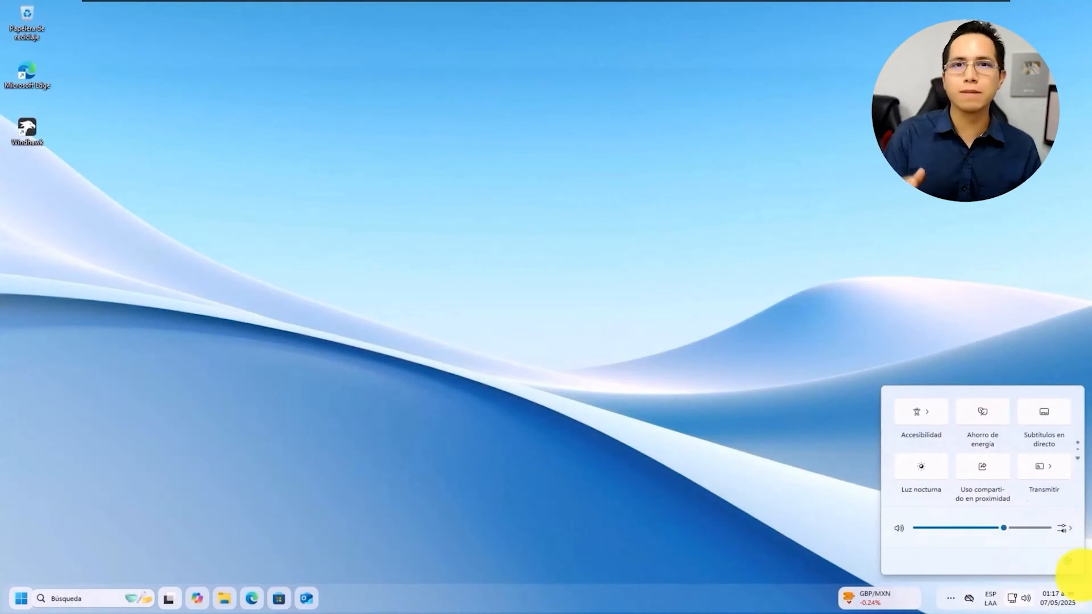
left_click_drag(1004, 527, 1050, 528)
Clear all notifications and expand the calendar in the notification centre
left_click(1069, 605)
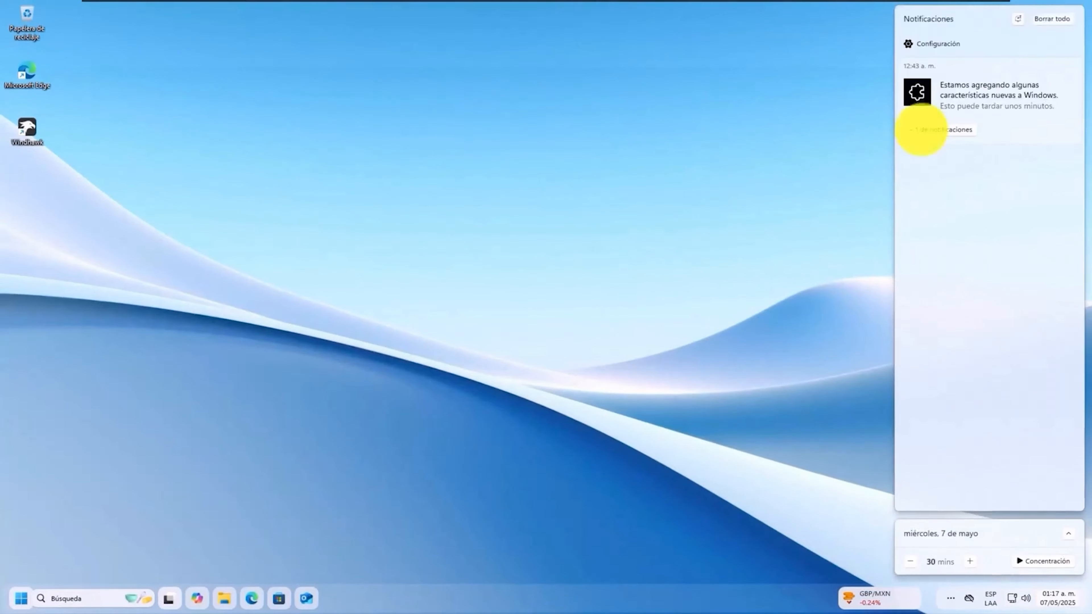
left_click(1056, 18)
left_click(1066, 535)
left_click(793, 363)
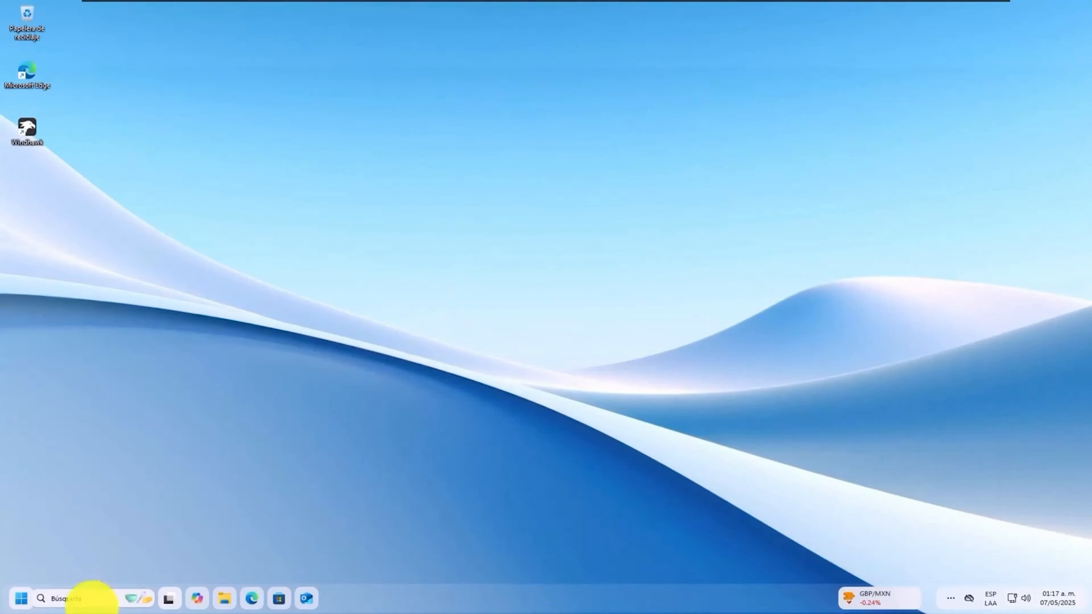
Set the taskbar alignment to Centro in the taskbar behaviour settings
left_click(90, 595)
left_click(422, 186)
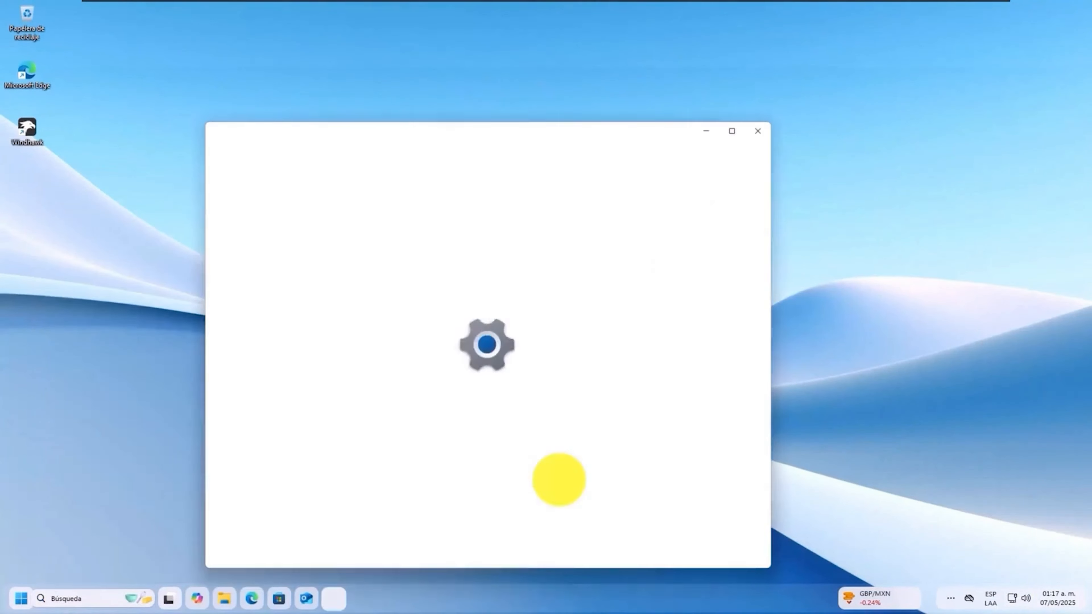
scroll(568, 430, "down", 1)
left_click(559, 501)
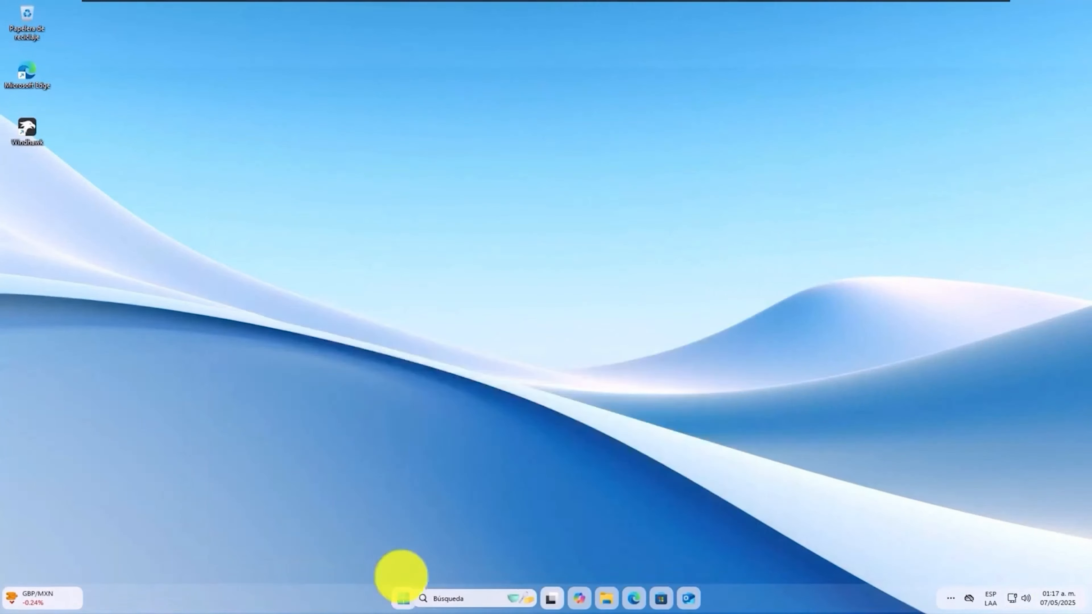
left_click(403, 598)
Look at the account options and notification panel, then switch to the next desktop background
left_click(602, 557)
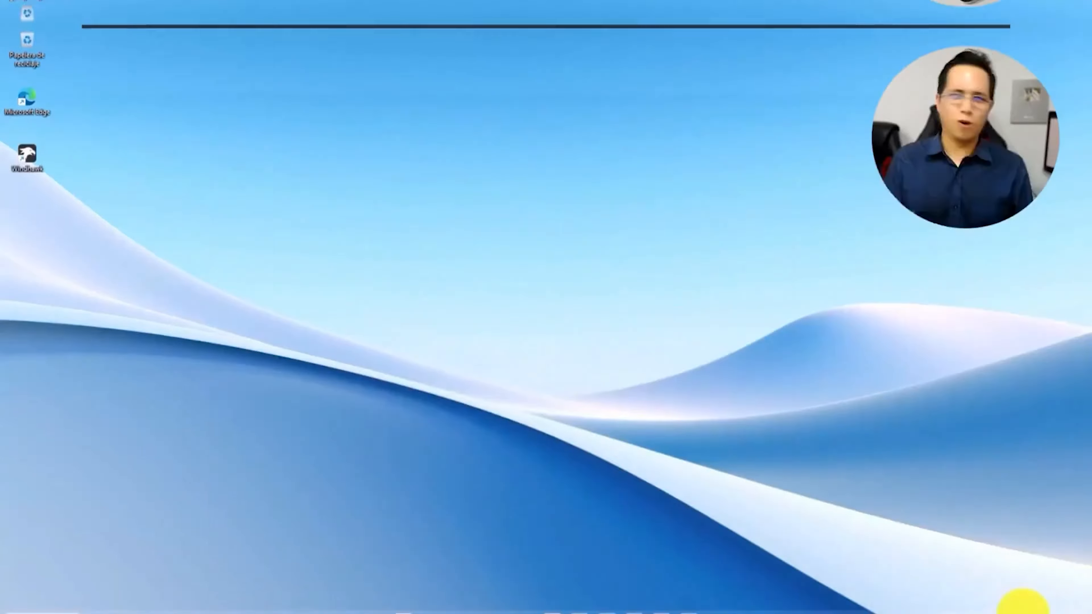
left_click(1057, 598)
left_click(476, 398)
right_click(475, 398)
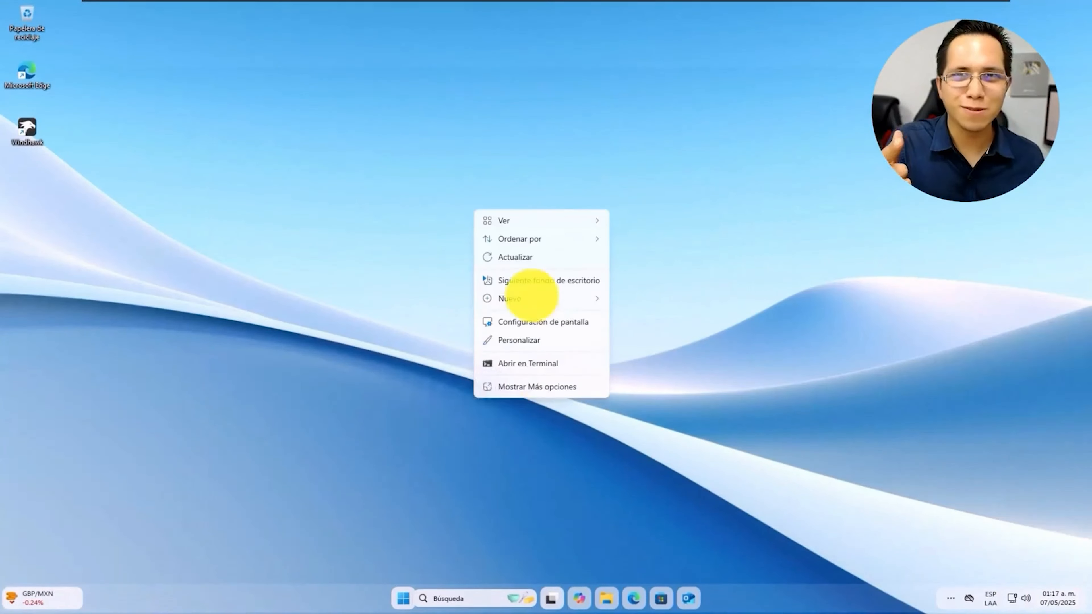
left_click(529, 285)
Bring up the Widgets board with Win+W, close it, and bring up the desktop context menu
key("super+w")
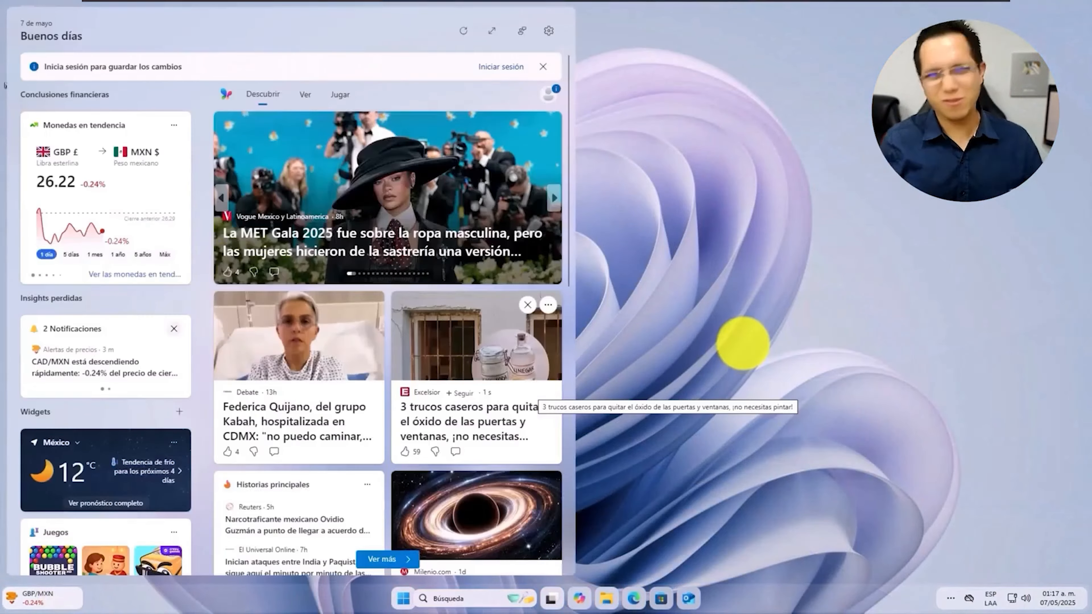
left_click(744, 349)
right_click(558, 358)
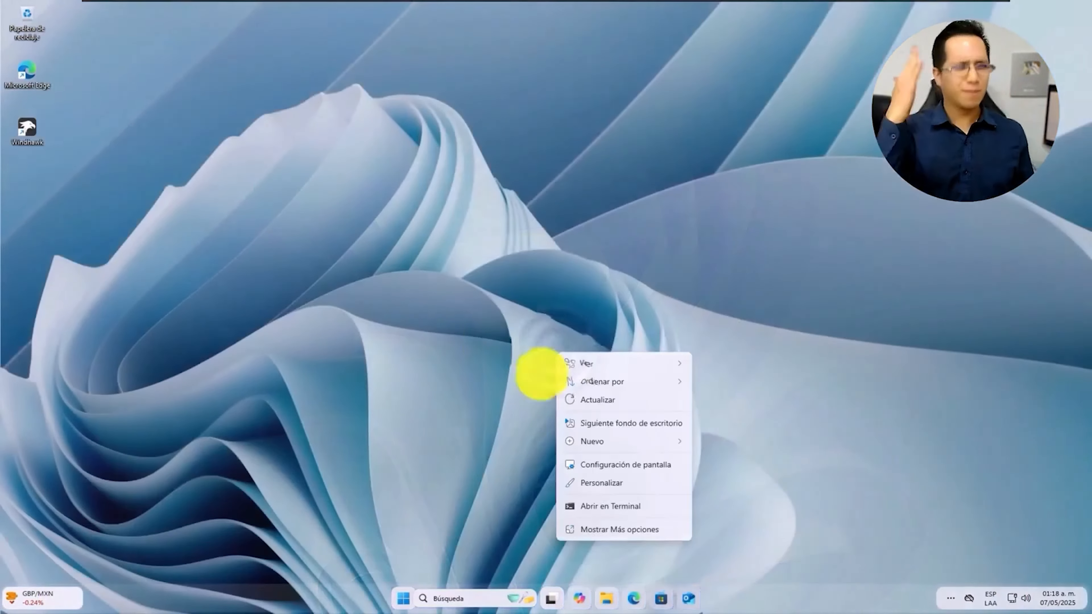
Dismiss the open desktop context menu, leaving the clifftop wallpaper desktop
left_click(481, 378)
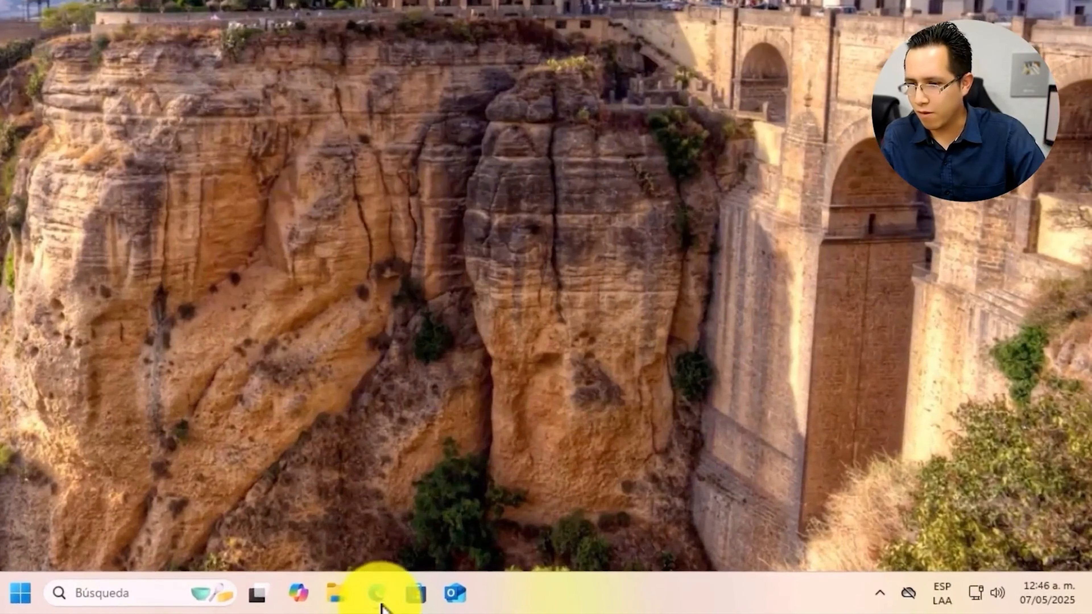
Bring Edge forward on the ExplorerBlurMica GitHub tab and head to its Releases section
left_click(635, 600)
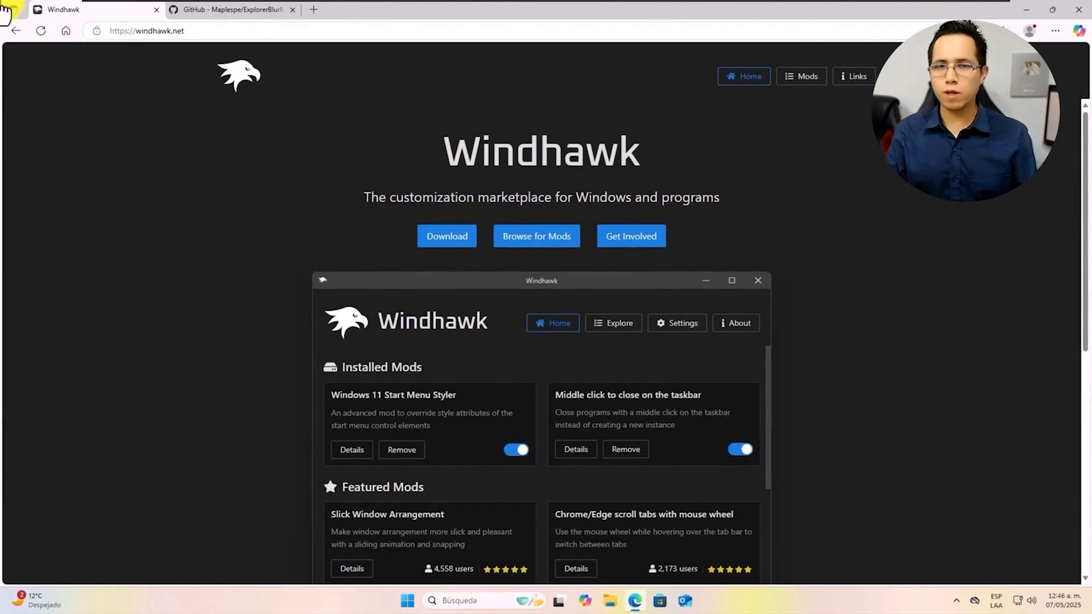
left_click(264, 9)
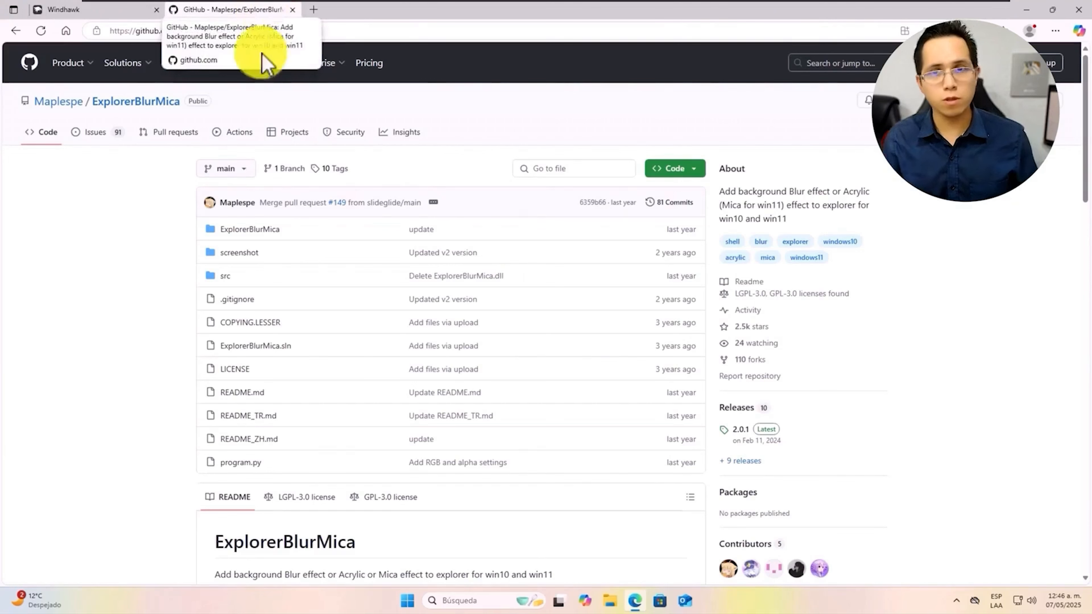
mouse_move(62, 116)
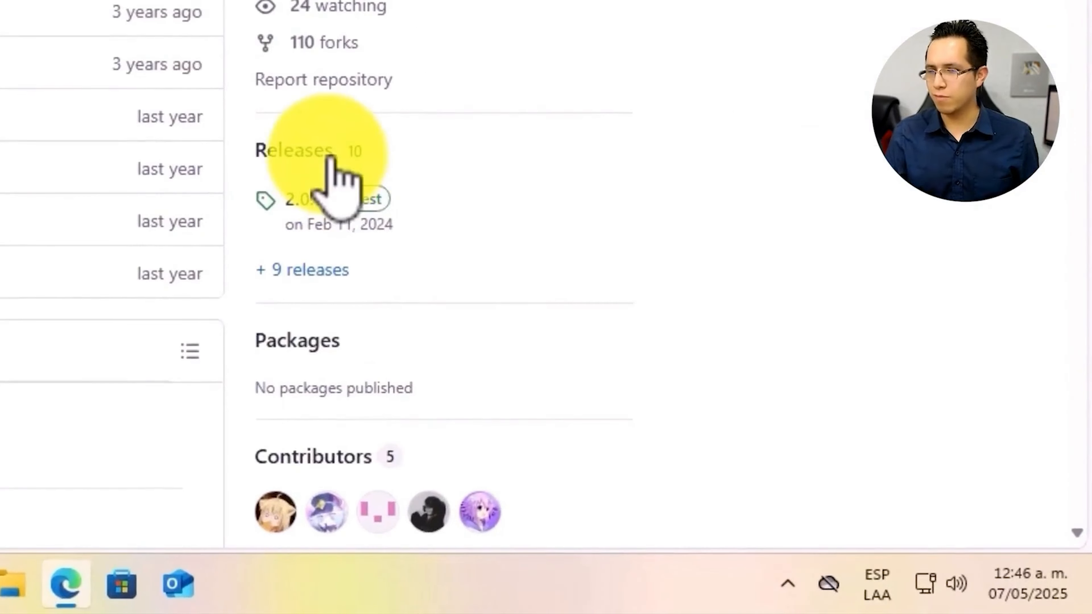
Download Release_x64.zip from the ExplorerBlurMica 2.0.1 release assets
left_click(329, 155)
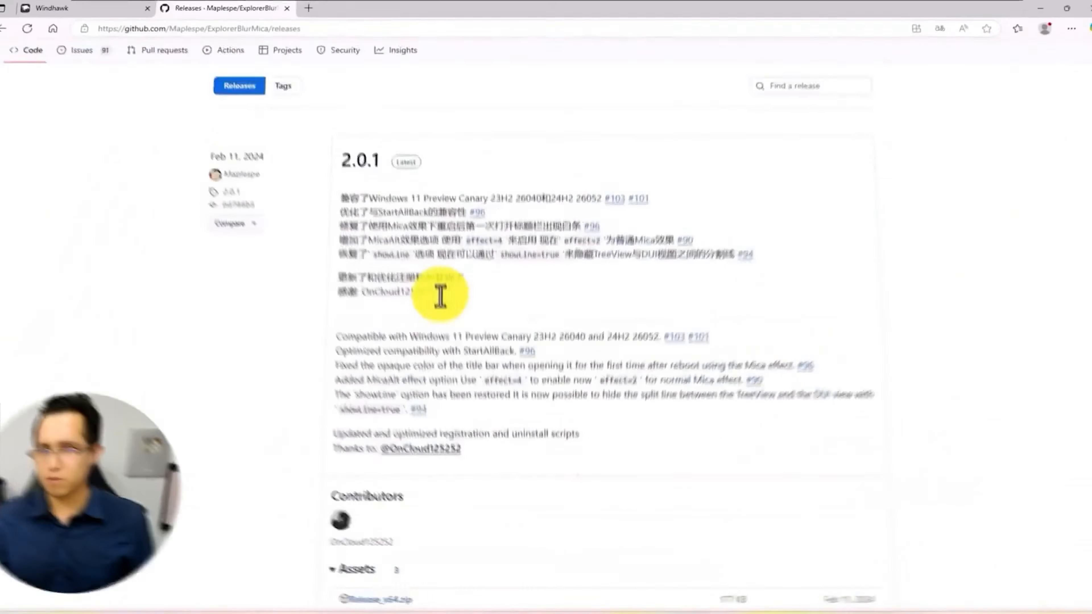
scroll(1, 63, "down", 5)
left_click(103, 198)
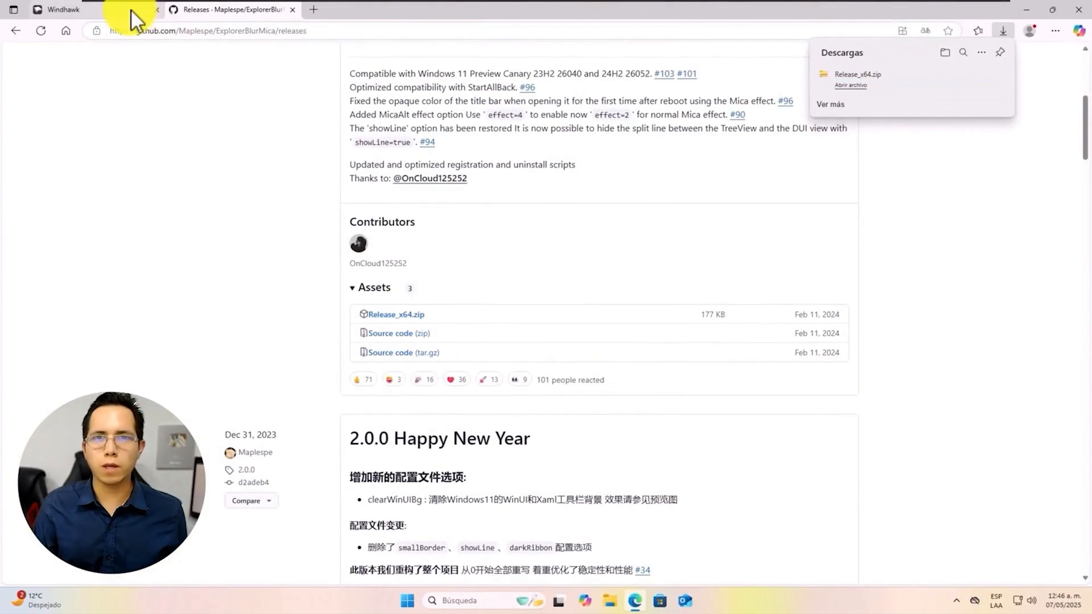
Download the Windhawk installer, then restore, centre and close the Edge window
left_click(123, 10)
left_click(452, 237)
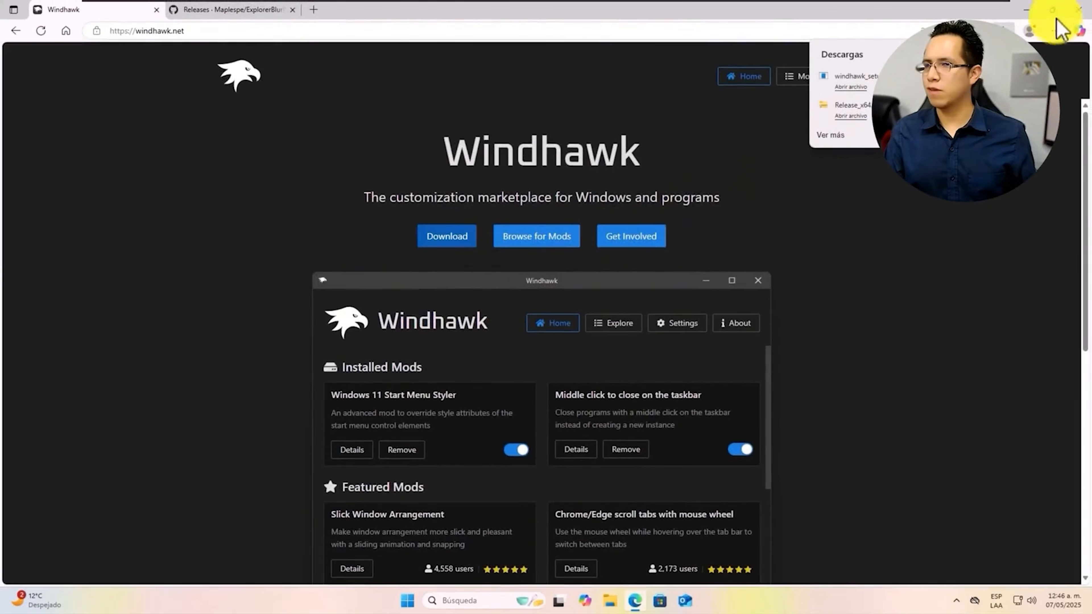
left_click(1053, 9)
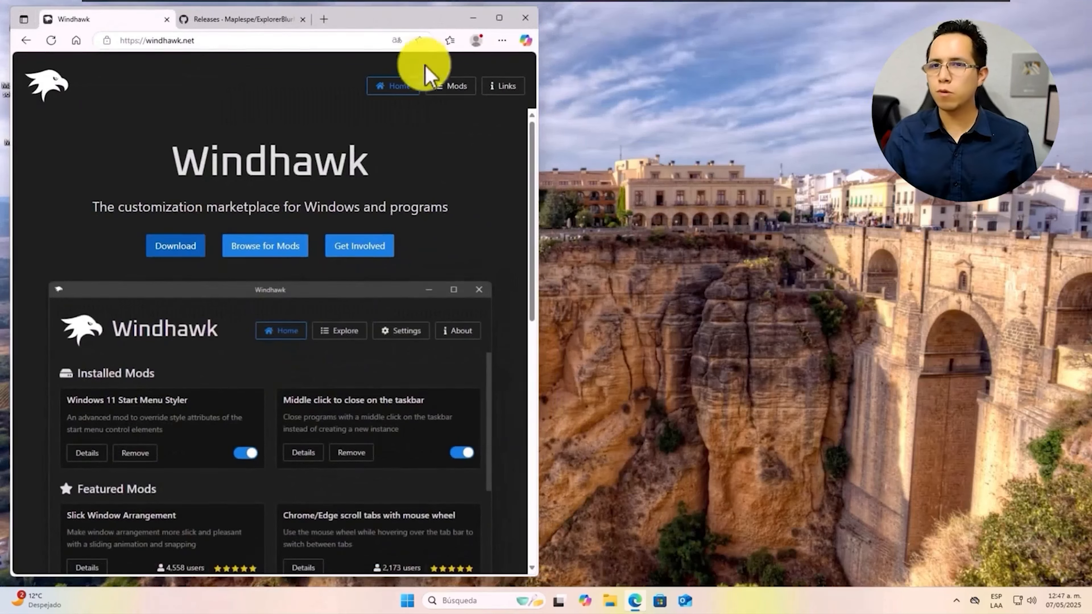
left_click_drag(427, 18, 678, 29)
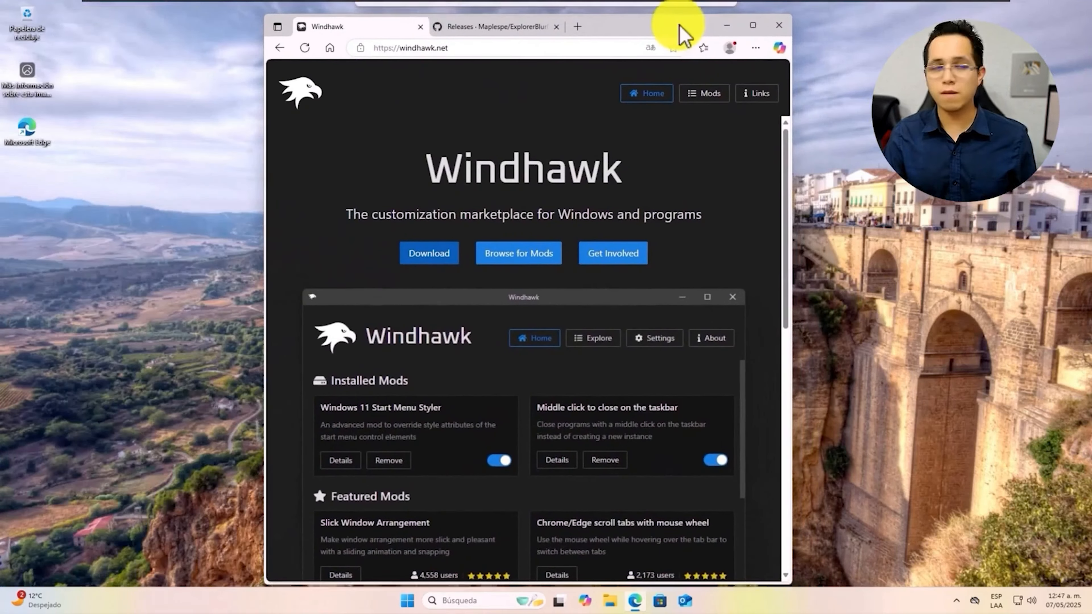
left_click(779, 25)
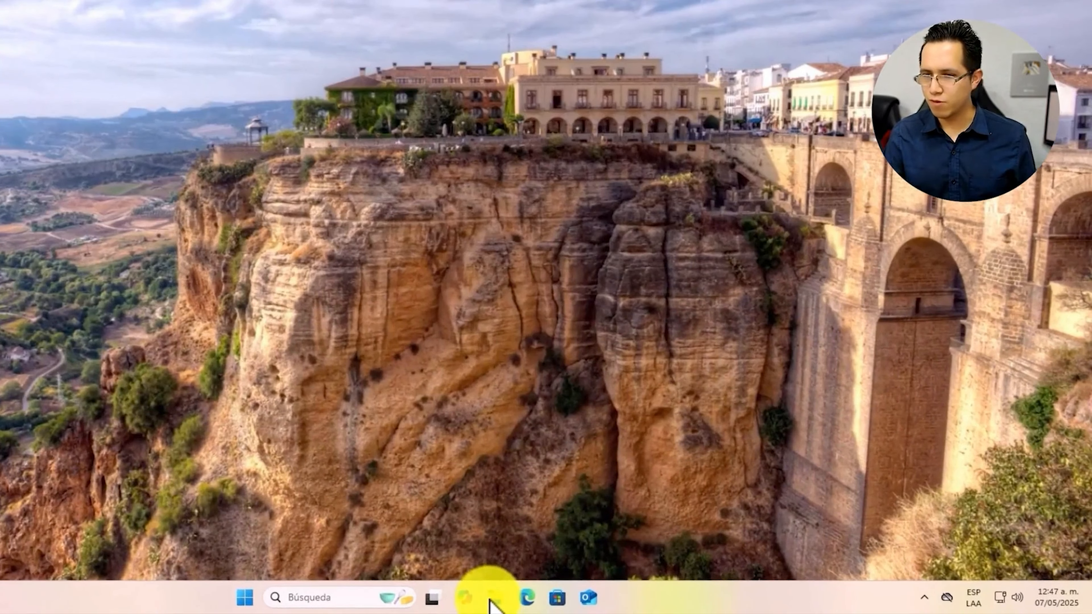
Browse Descargas in File Explorer, select the Windows_Owi_LT archive, and minimize the window
left_click(490, 600)
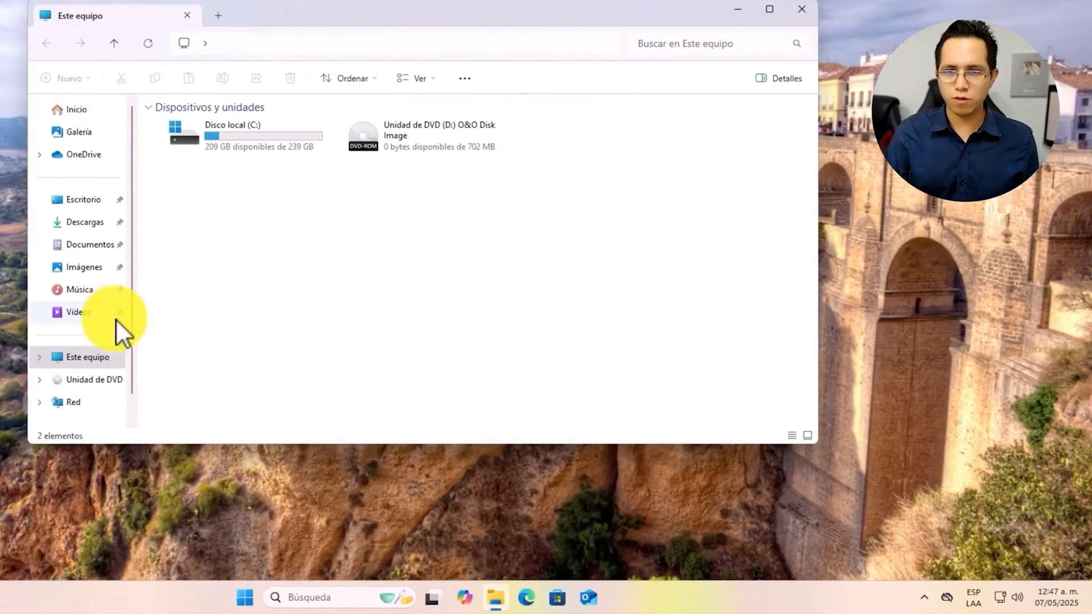
left_click(104, 230)
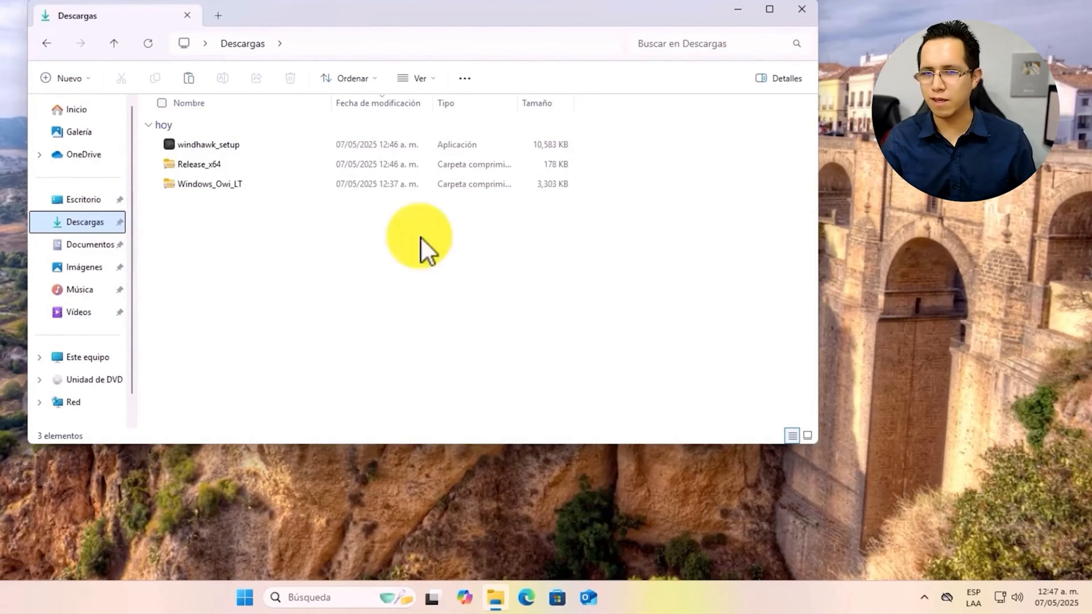
left_click(210, 186)
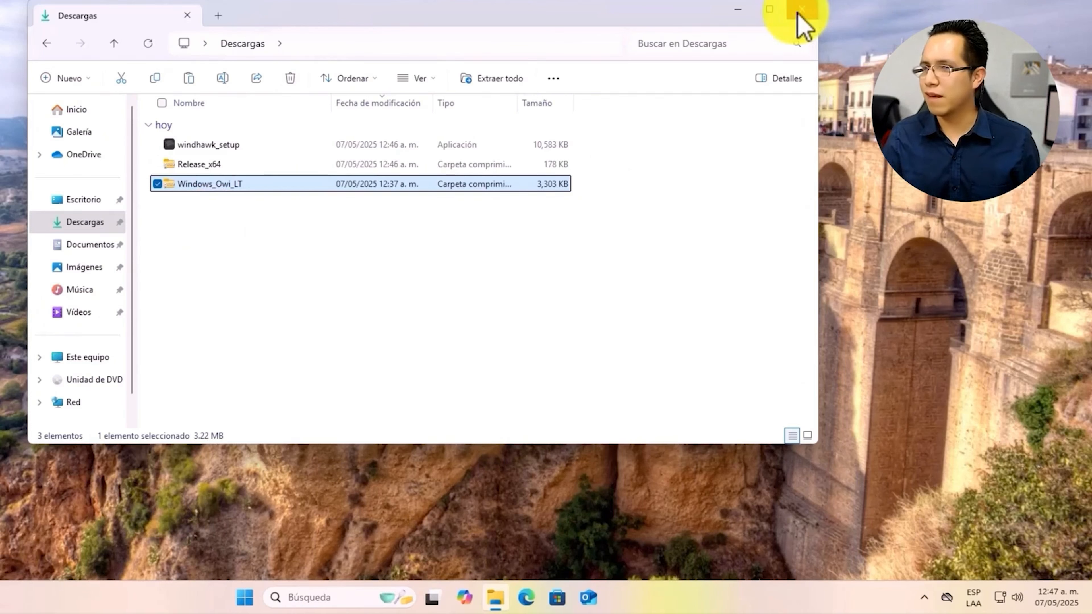
left_click(740, 13)
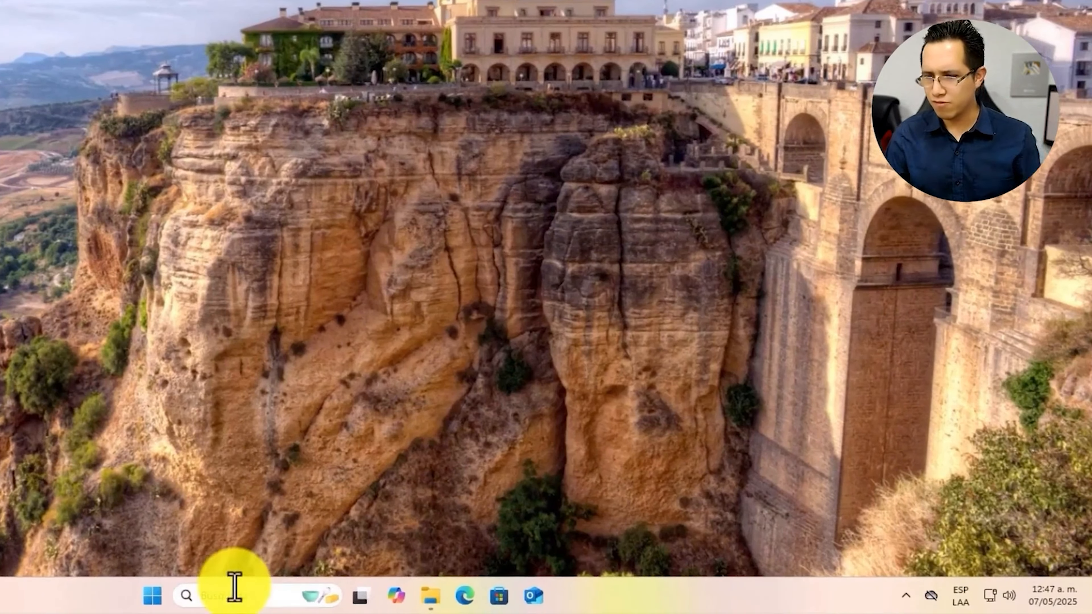
Run winver from taskbar search to show Windows 11 24H2, build 26100.3775
left_click(234, 596)
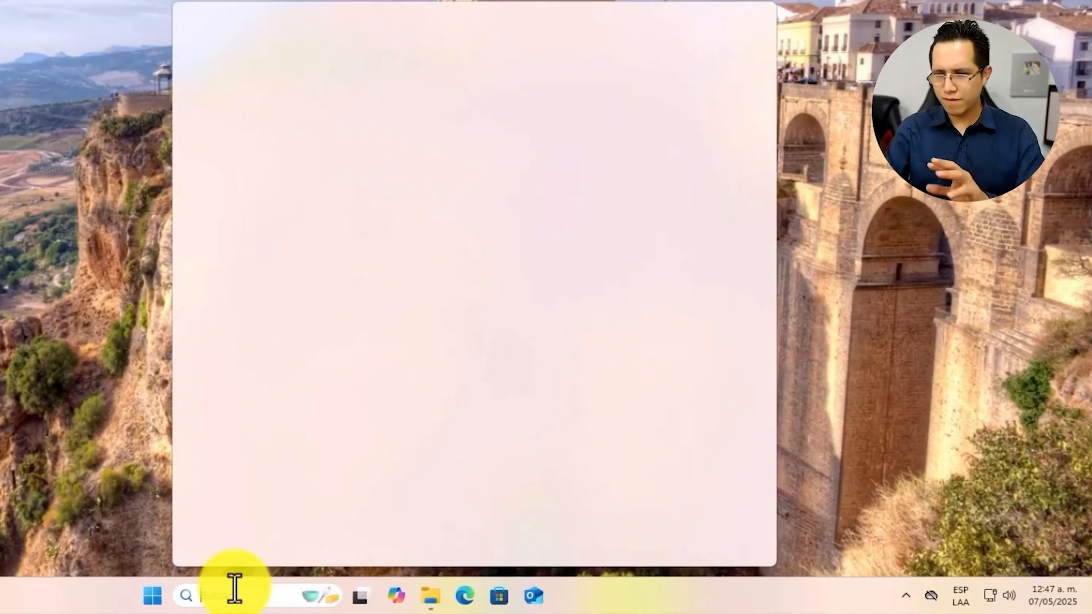
type("winver")
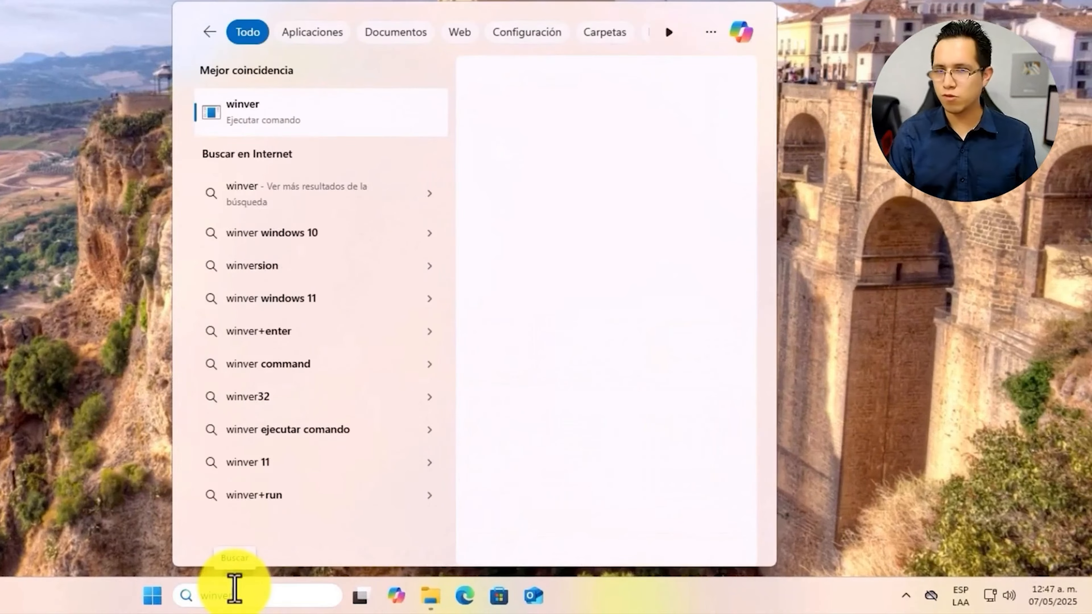
key("Return")
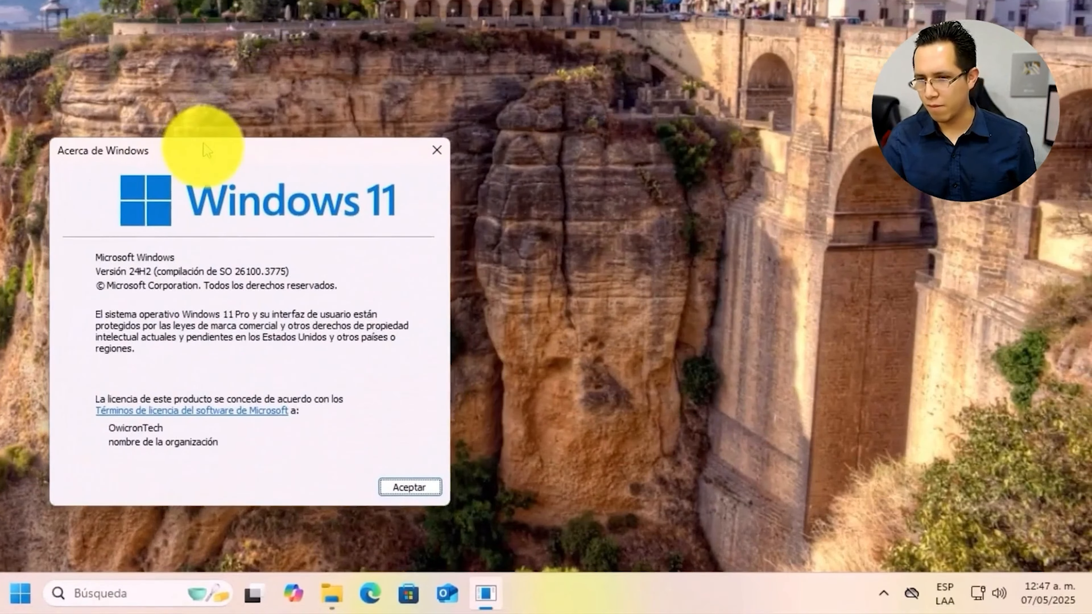
left_click_drag(203, 144, 205, 151)
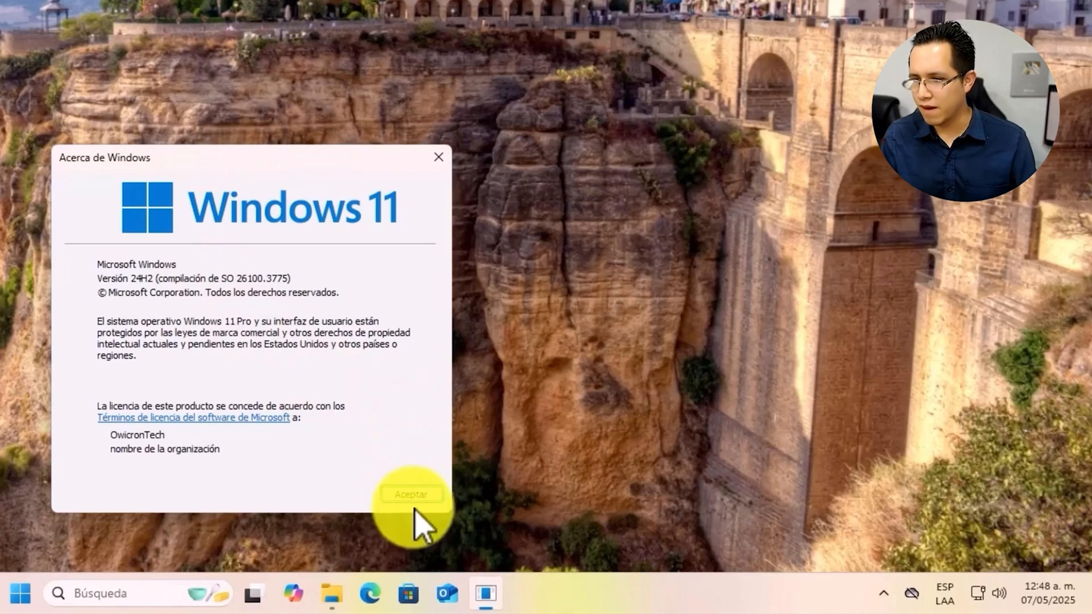
Dismiss the About Windows dialog with Aceptar
left_click(411, 496)
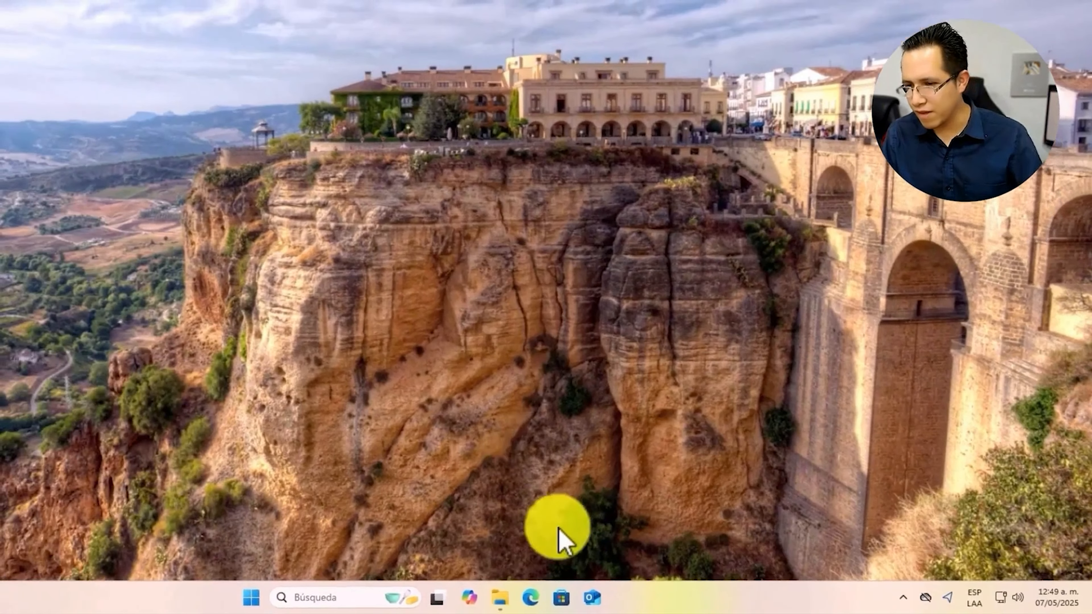
Extract the Windows_Owi_LT archive in Descargas into its own folder
left_click(500, 596)
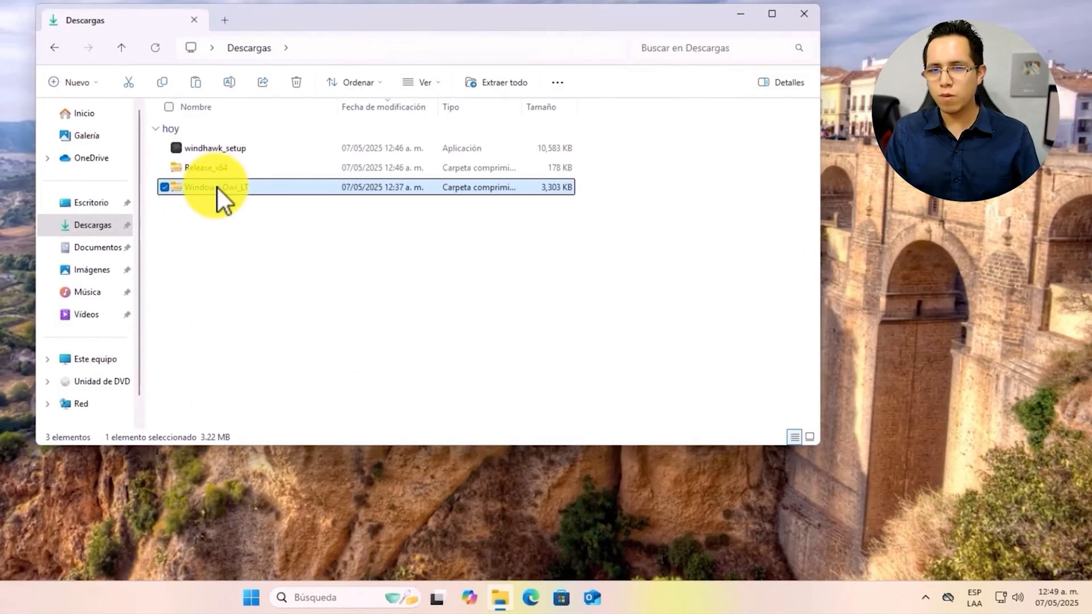
right_click(196, 188)
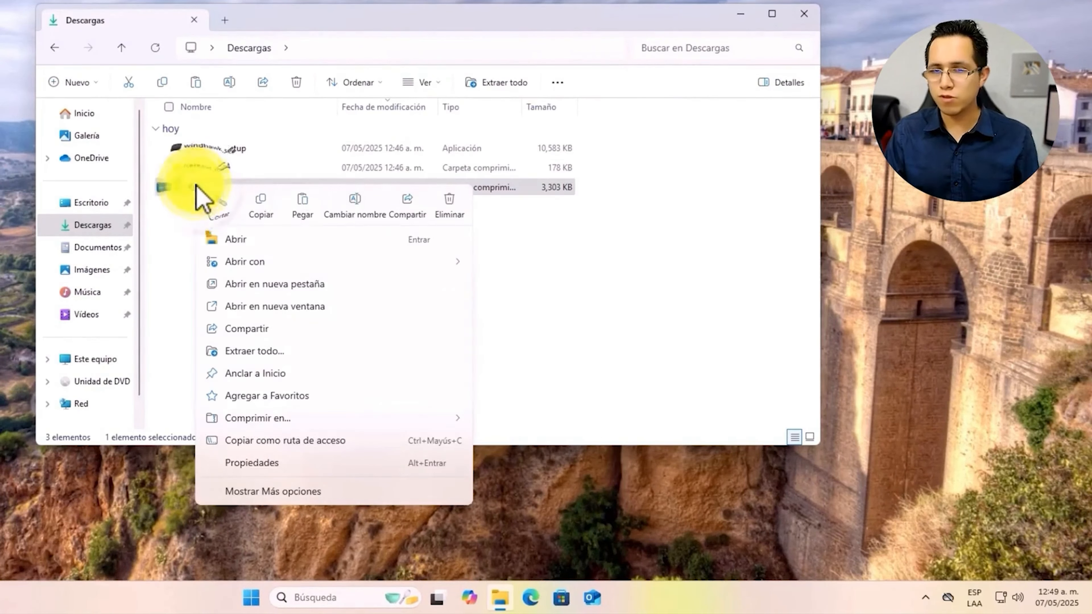
left_click(273, 351)
left_click(552, 359)
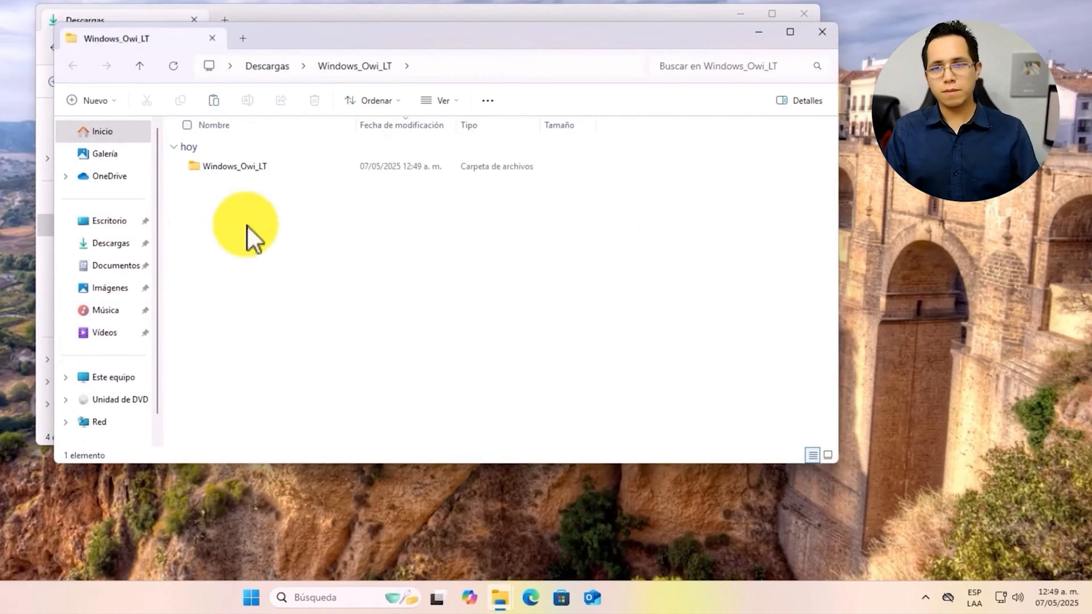
left_click(823, 31)
Extract the Release_x64 archive into a Release_x64 folder with Extraer todo
left_click(220, 168)
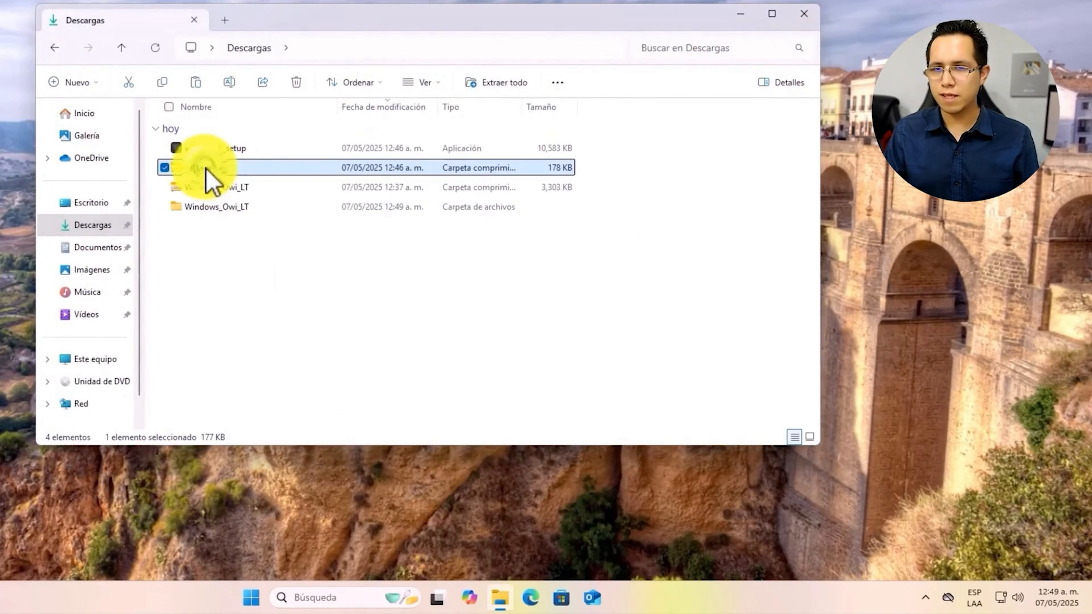
right_click(208, 172)
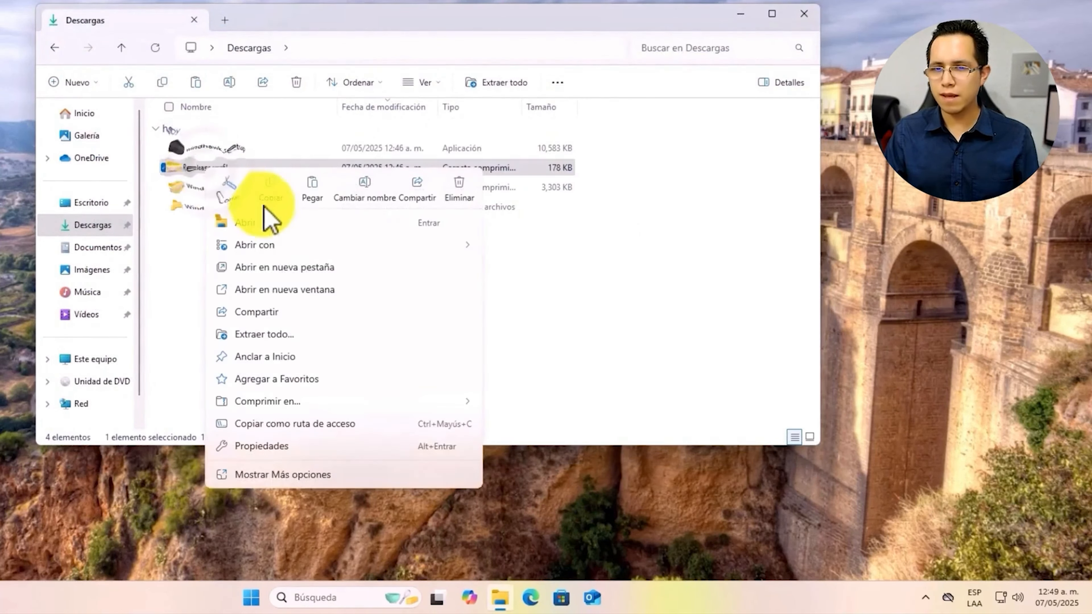
left_click(268, 335)
left_click(537, 363)
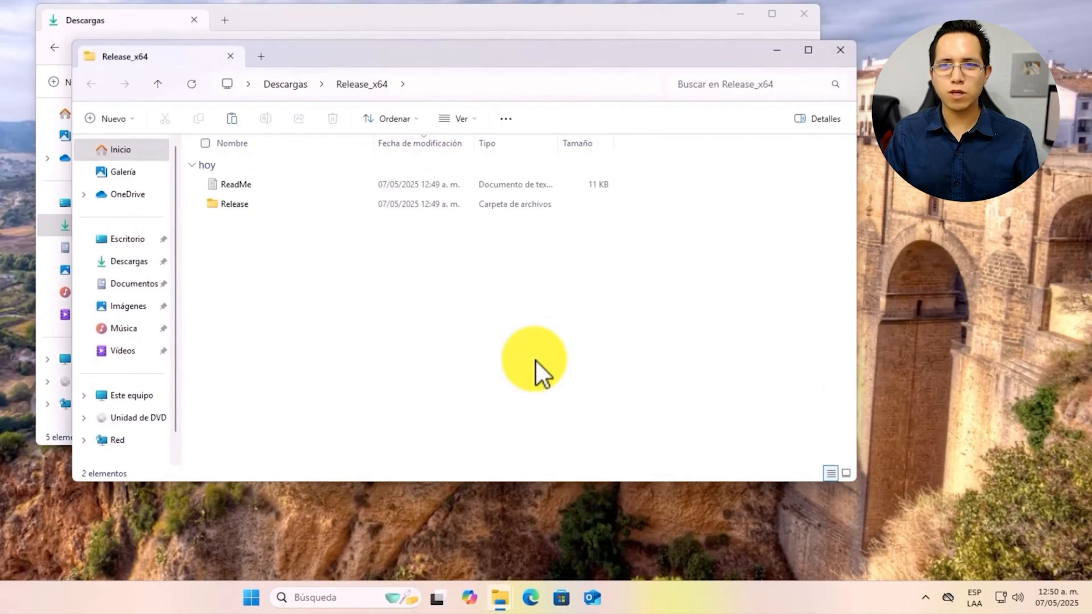
left_click(842, 56)
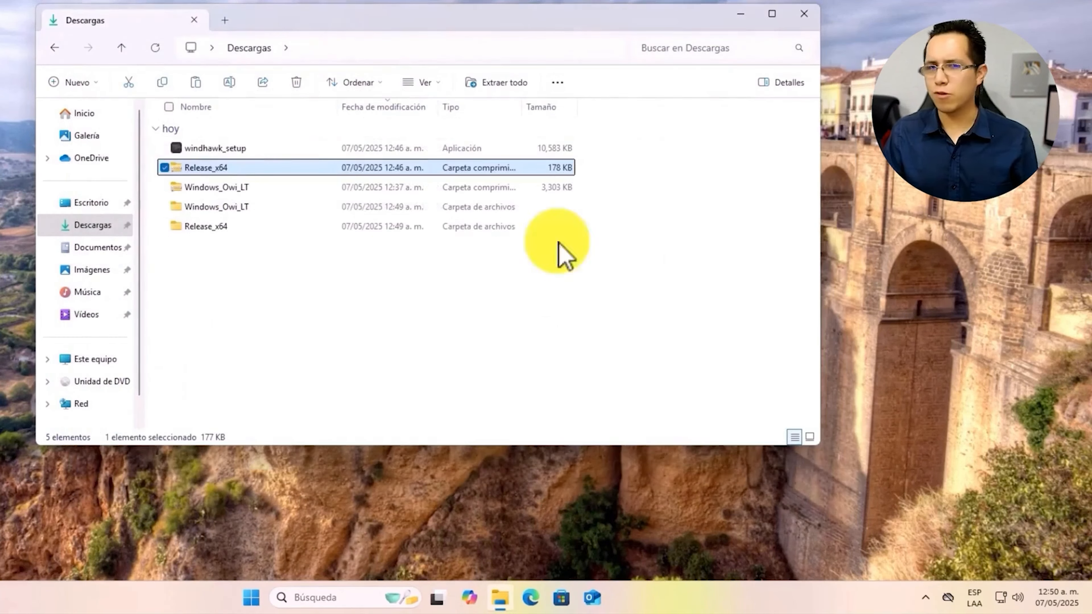
Launch windhawk_setup with Ejecutar como administrador
left_click(227, 149)
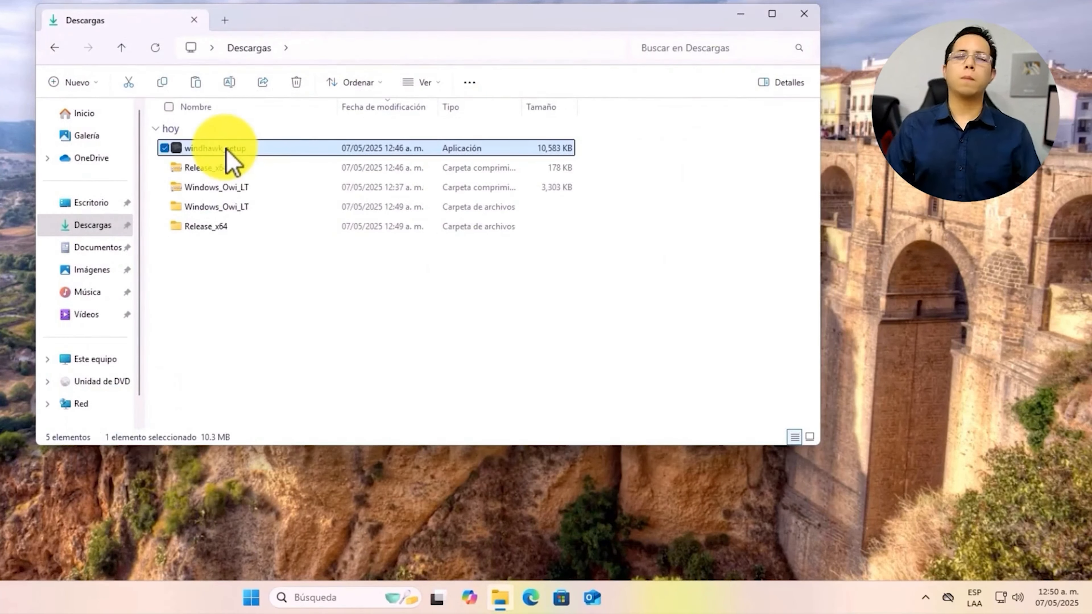
right_click(200, 148)
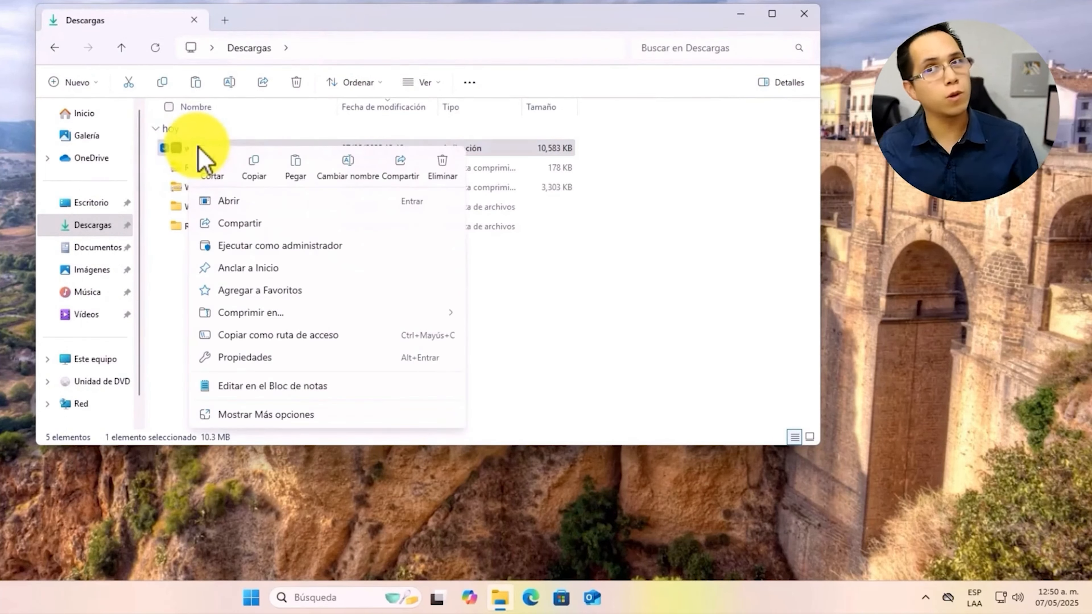
left_click(270, 248)
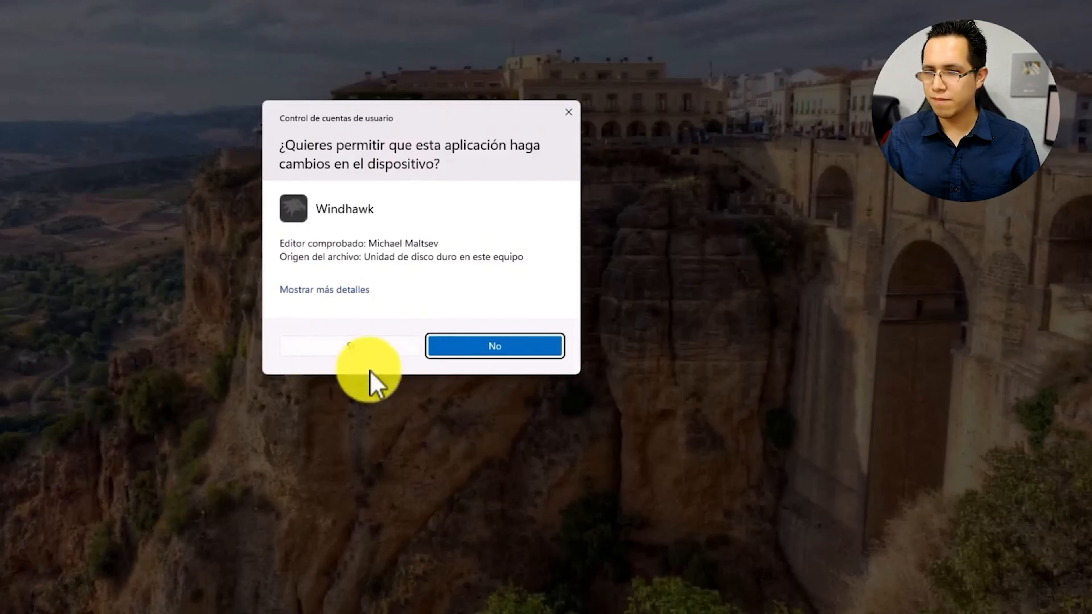
Approve UAC and install Windhawk v1.6.1 to C:\Program Files\Windhawk with default wizard options
left_click(392, 353)
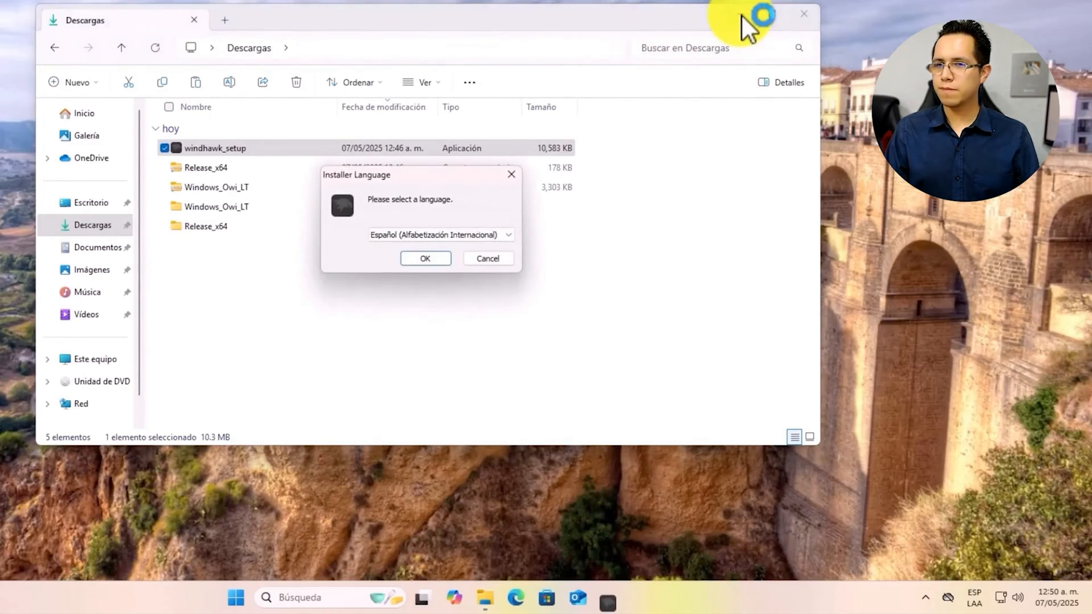
left_click(741, 16)
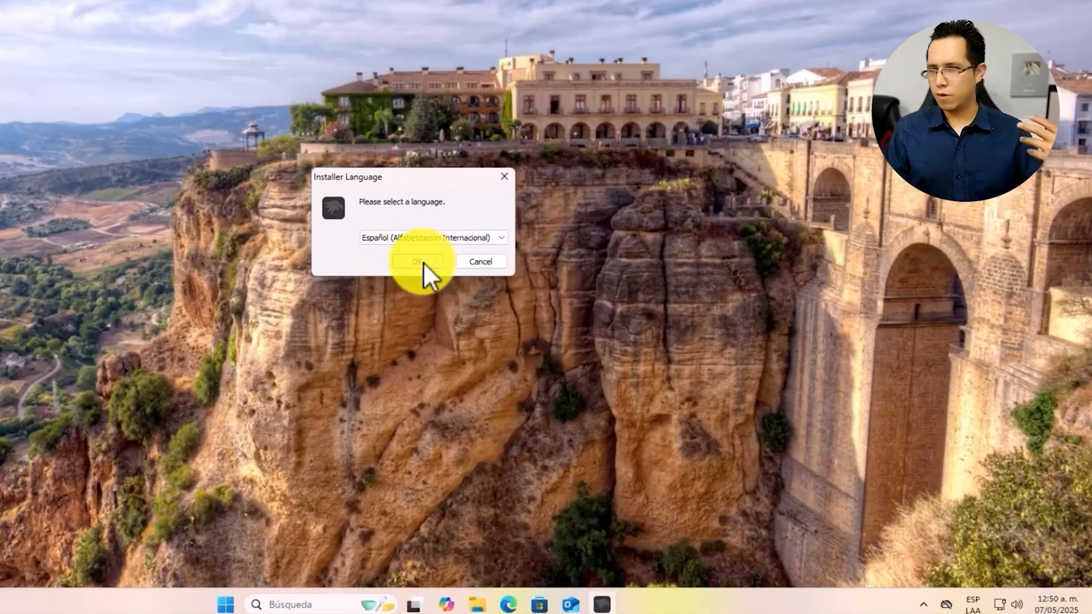
left_click(430, 259)
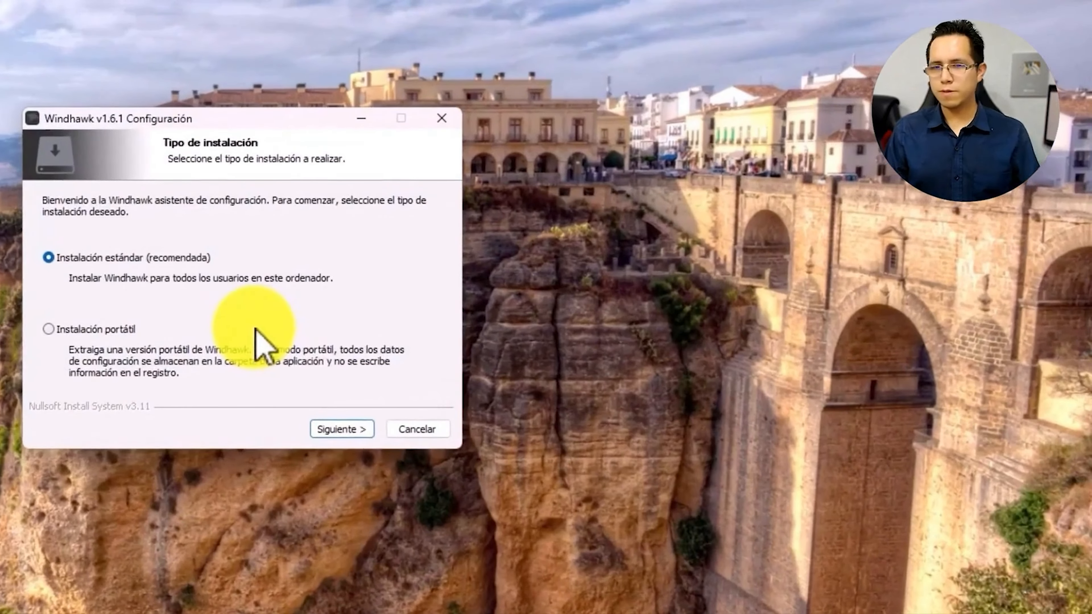
left_click(368, 430)
left_click(364, 430)
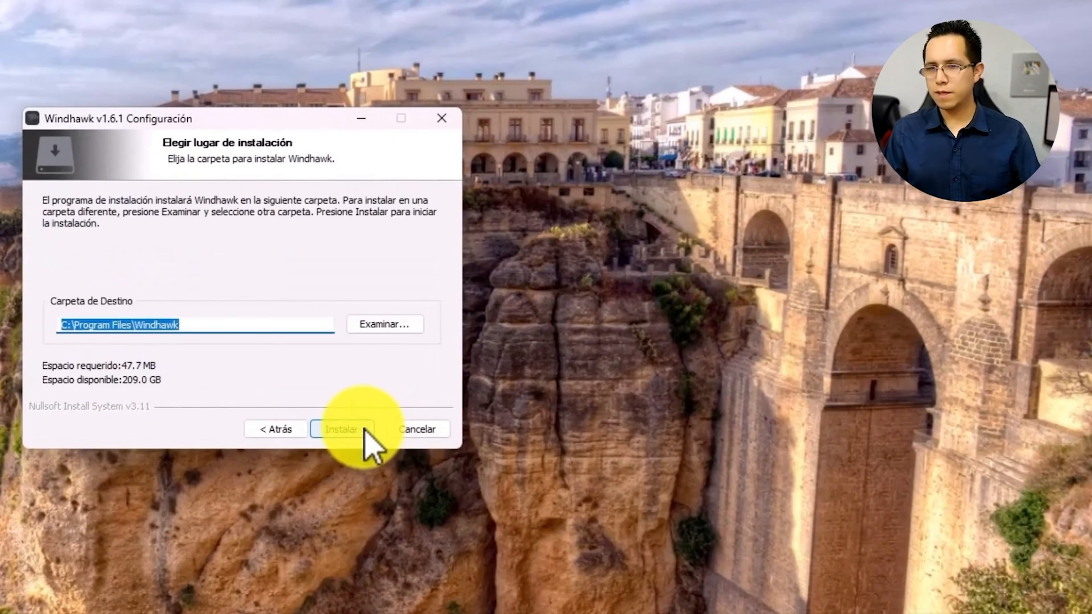
left_click(364, 430)
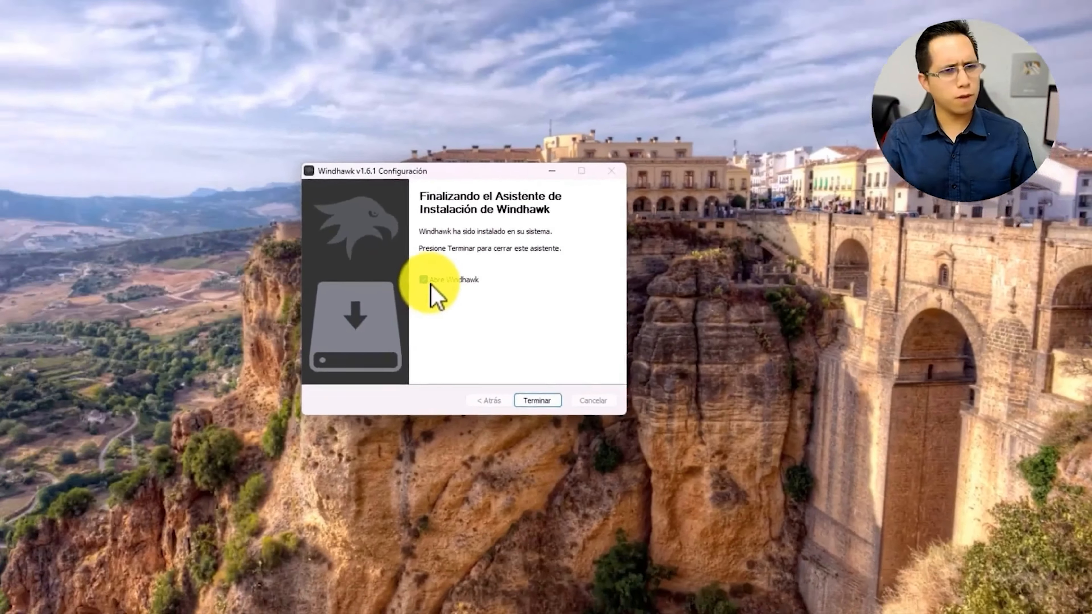
left_click(538, 401)
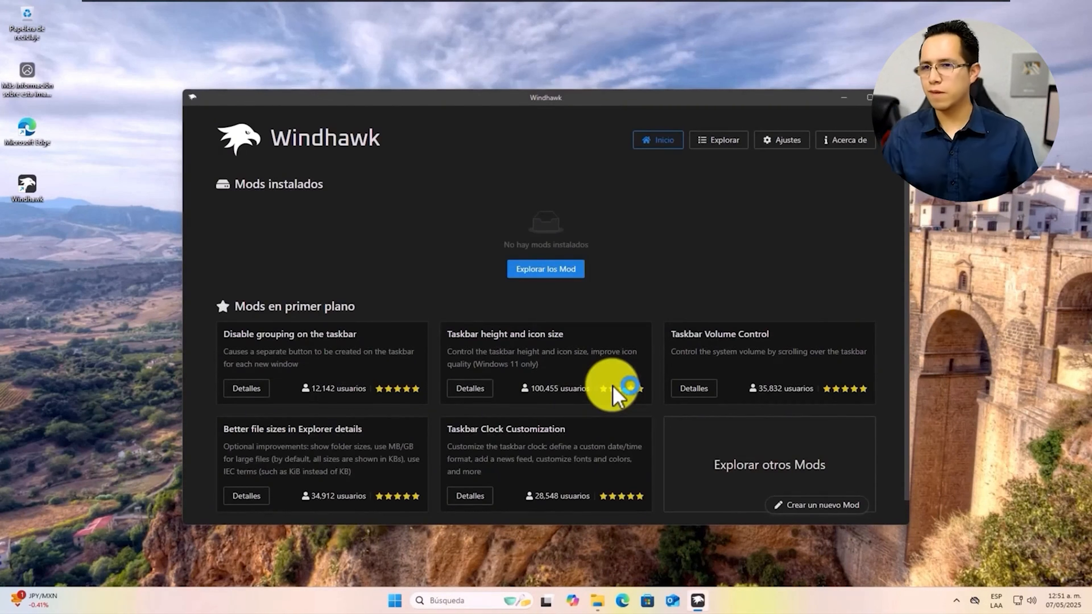
Browse Windhawk's Explorar mod catalog, then right-click the taskbar to launch Task Manager
left_click(731, 145)
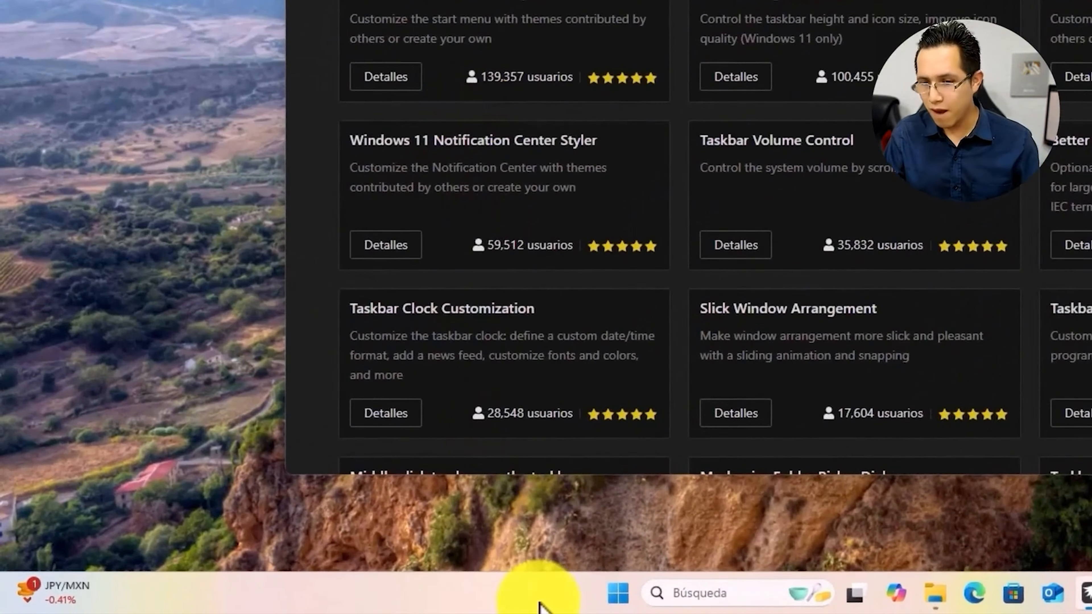
right_click(540, 605)
Check CPU performance in Task Manager (49% usage, 2.90 GHz), then close it
left_click(623, 529)
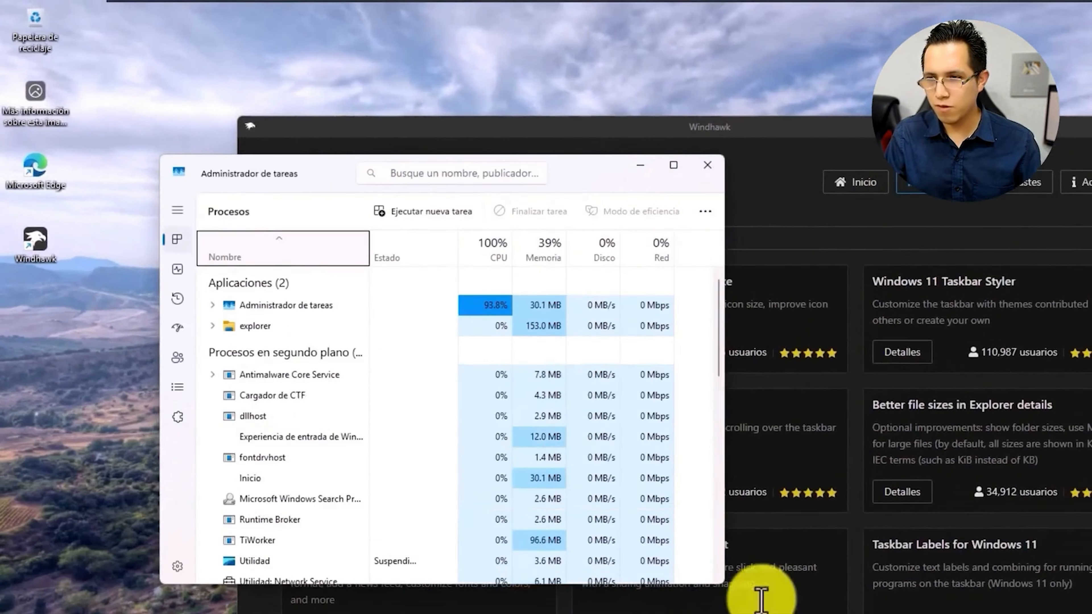
left_click(1088, 126)
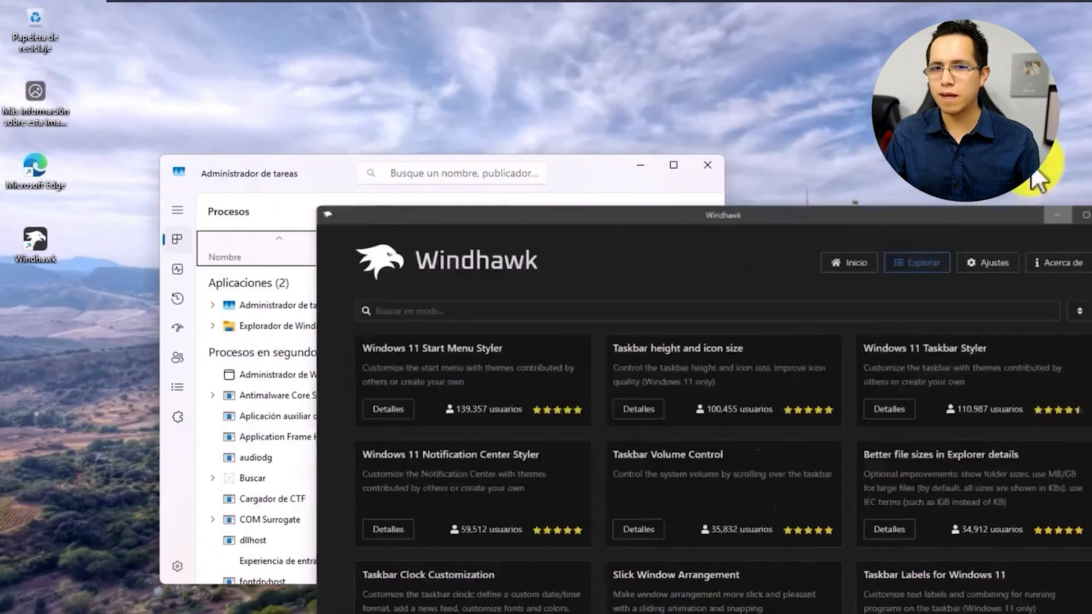
left_click(183, 270)
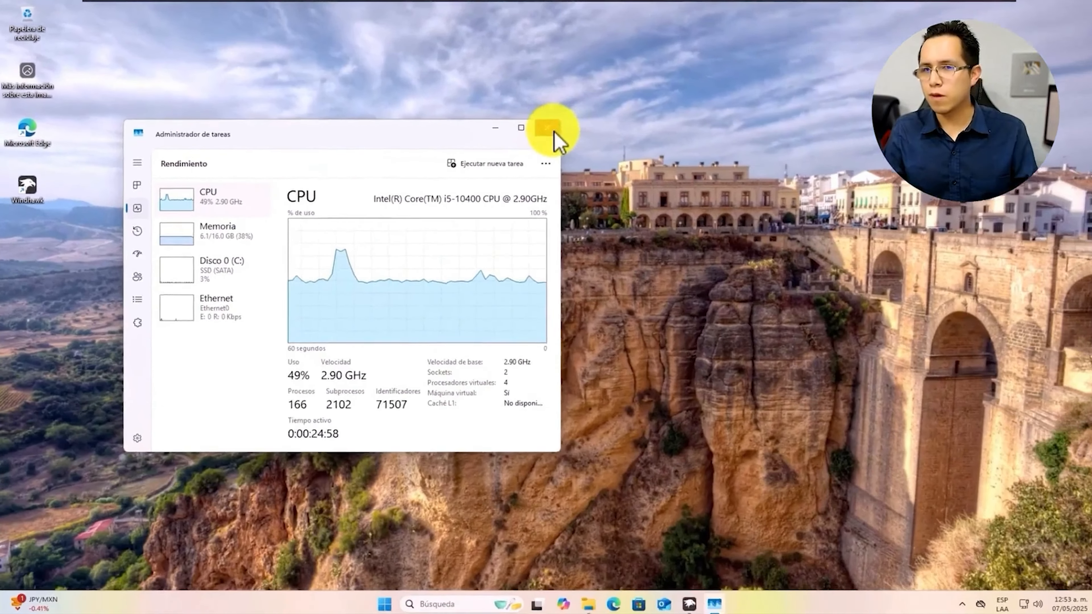
left_click(714, 167)
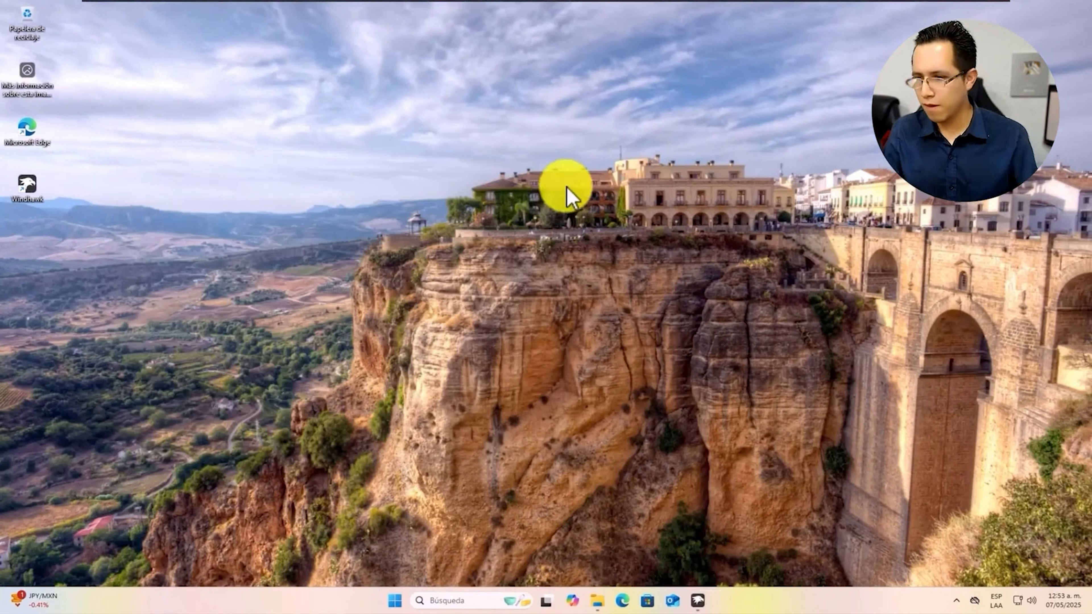
Open the Owicron channel from the results and show its Publicaciones (community posts)
left_click(707, 592)
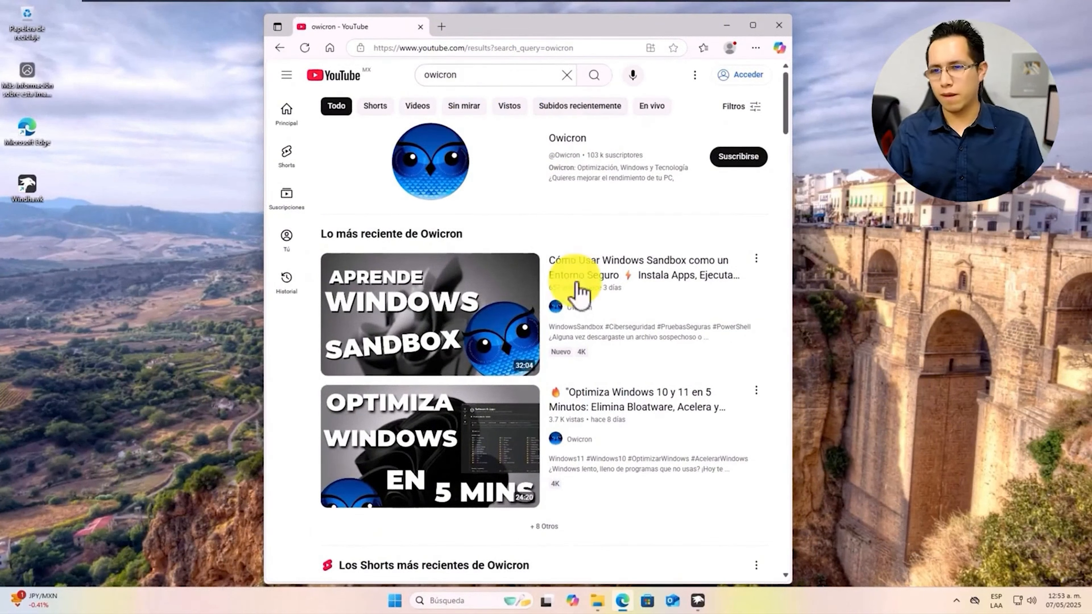
left_click(568, 139)
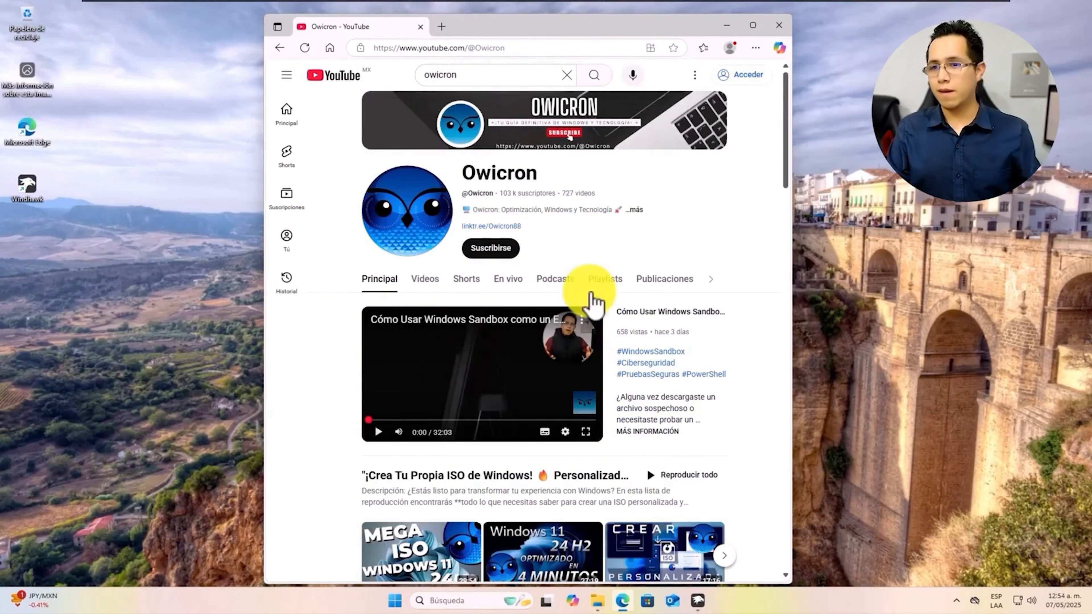
left_click(663, 281)
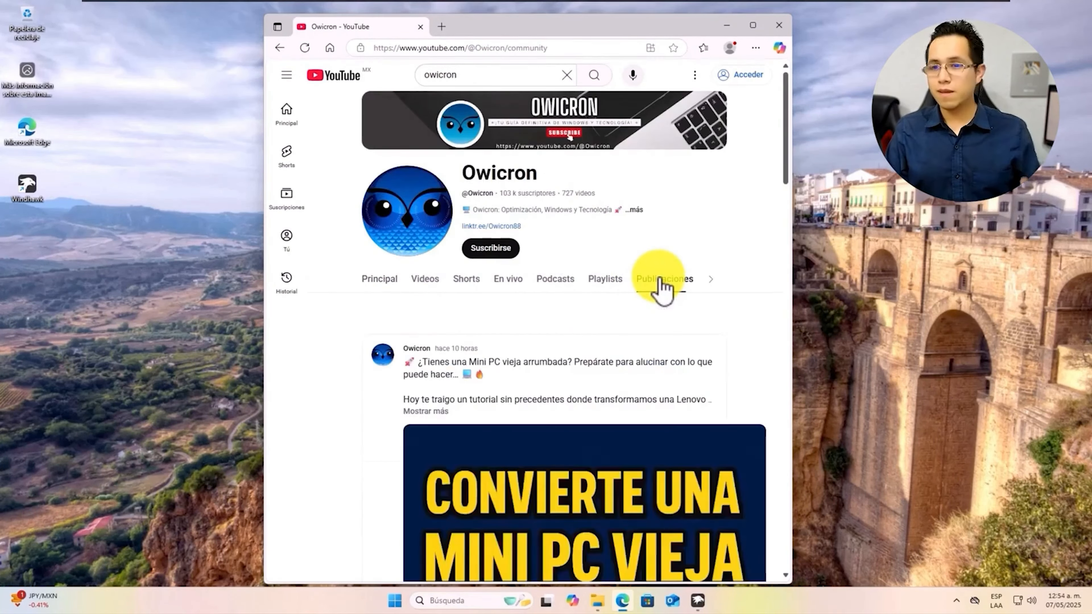
Scroll through the community posts, then return to the channel's Principal tab and browse it
scroll(533, 364, "down", 1)
scroll(535, 364, "down", 10)
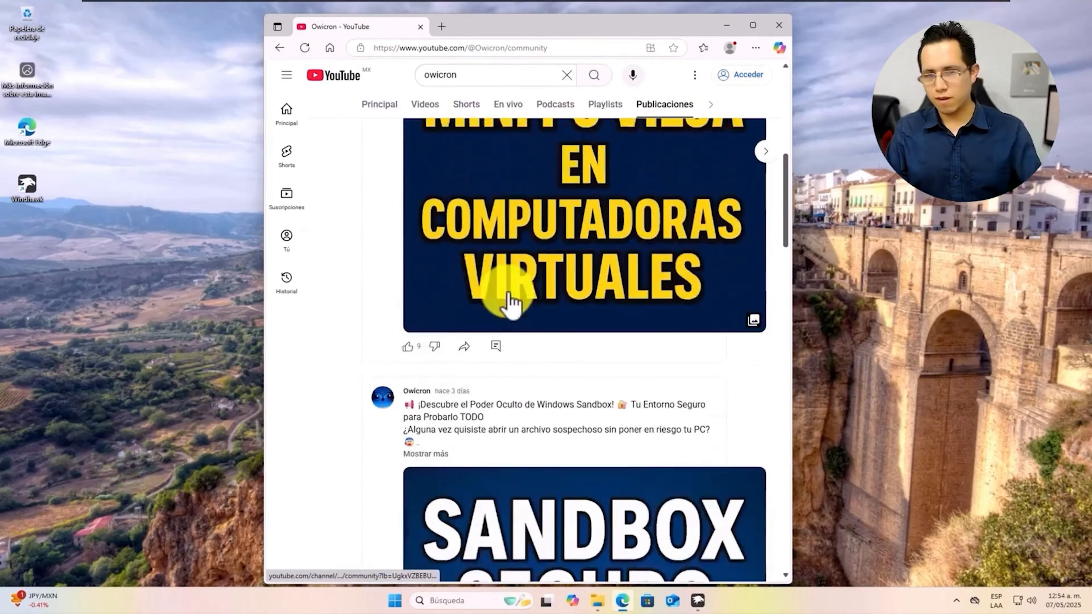
scroll(515, 279, "down", 8)
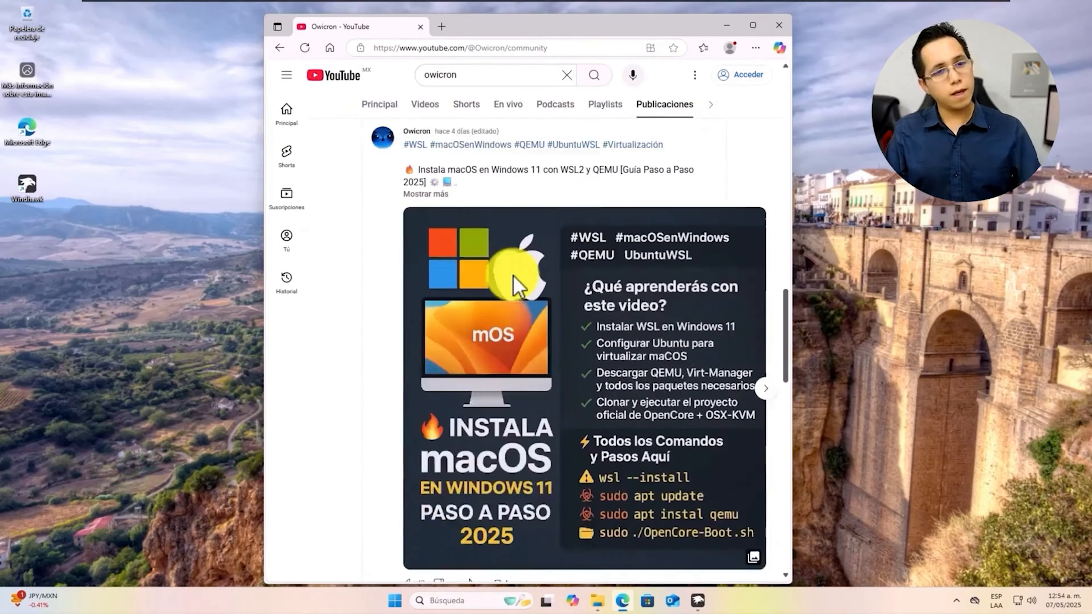
scroll(506, 271, "up", 18)
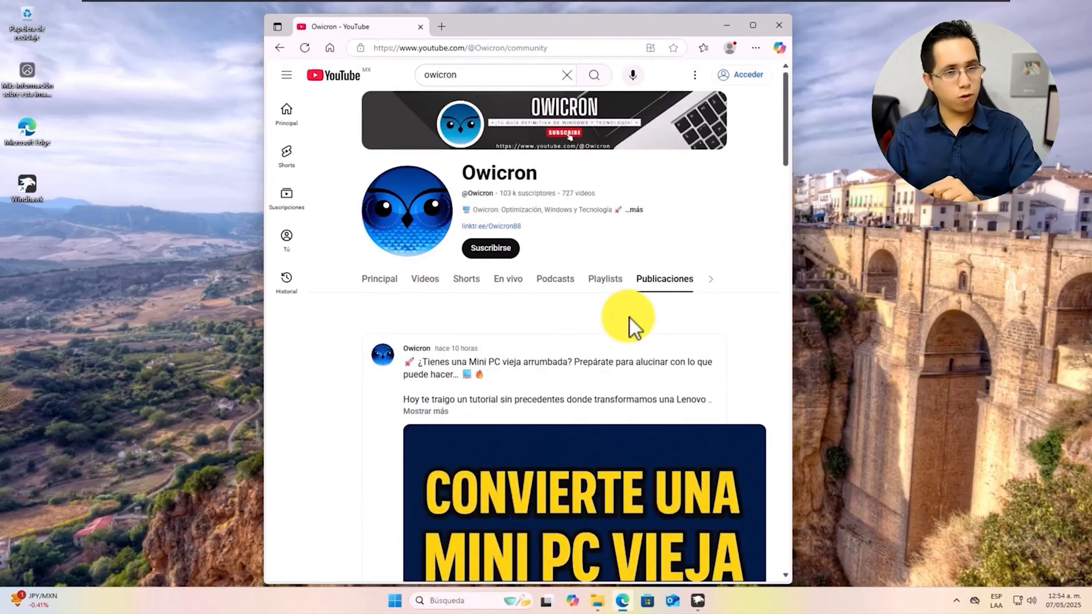
left_click(398, 279)
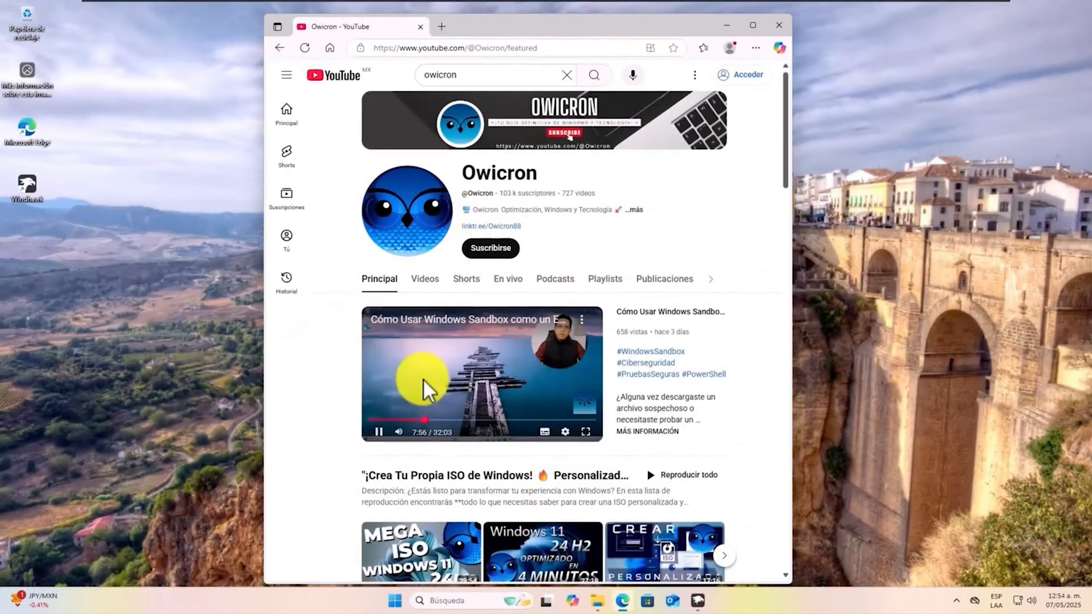
scroll(423, 390, "down", 20)
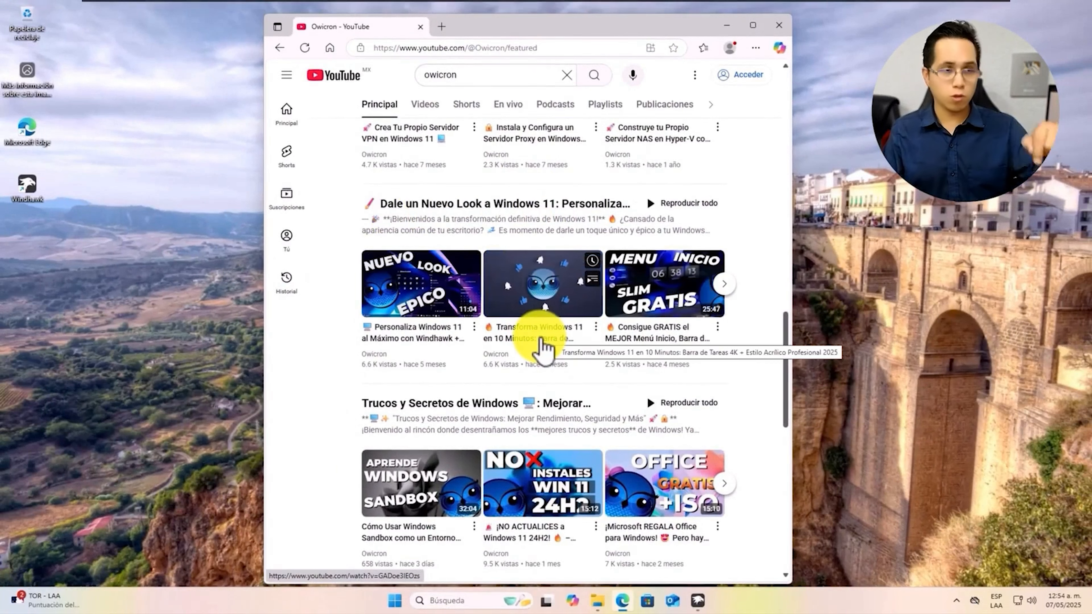
Open the 'Transforma Windows 11' video, expand its description and follow the Publicación link
left_click(544, 344)
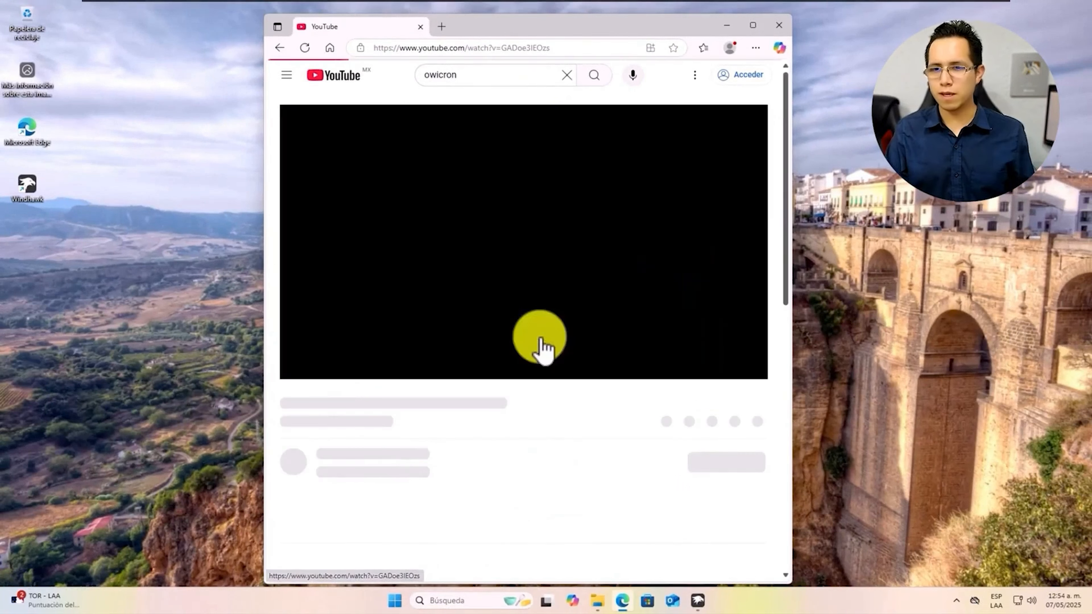
scroll(755, 335, "down", 4)
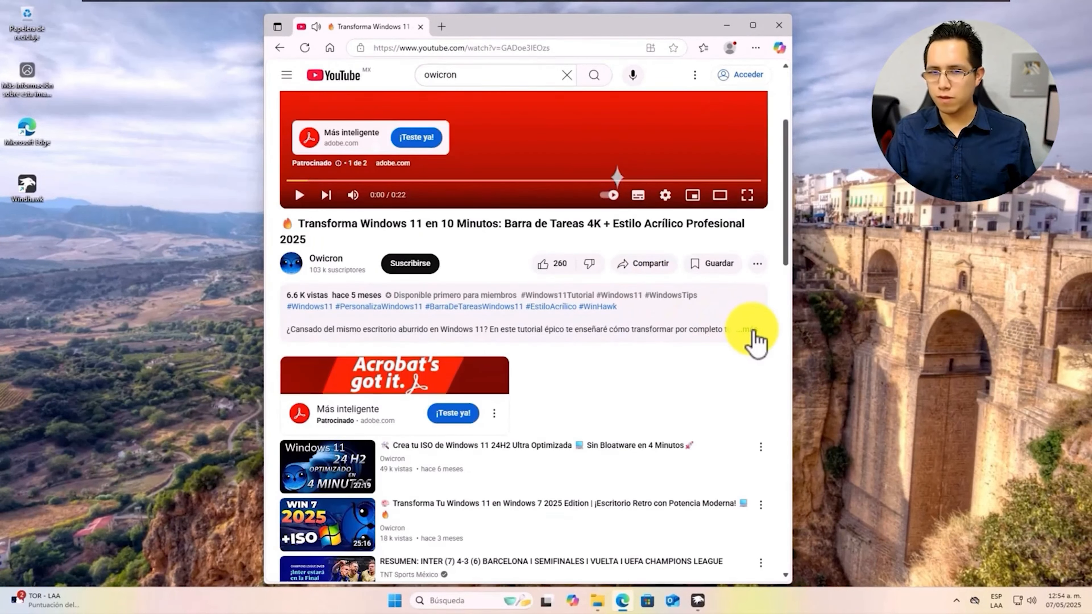
left_click(756, 338)
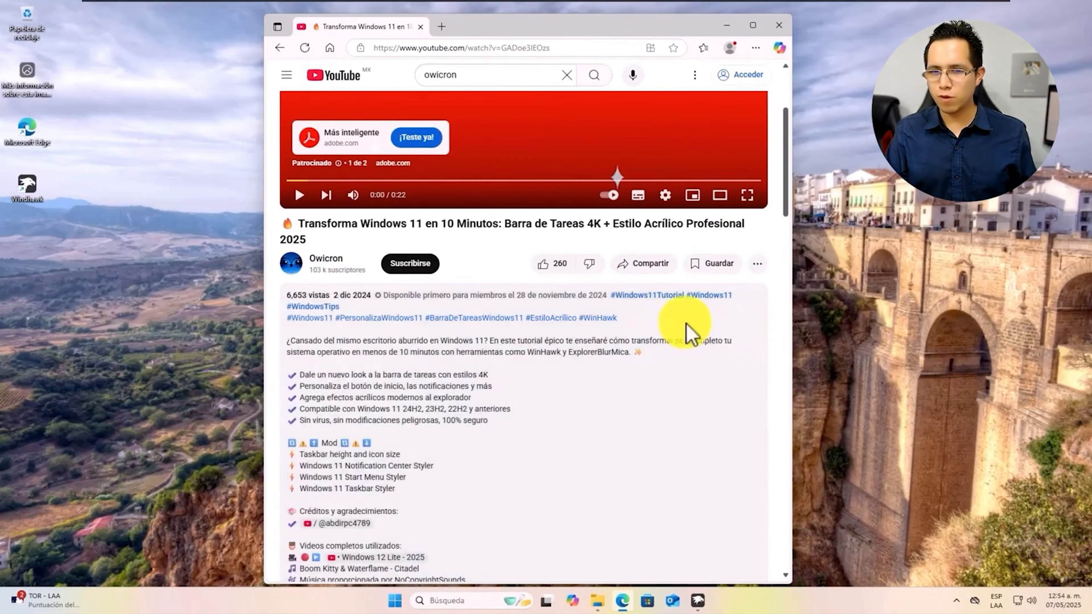
scroll(617, 340, "down", 4)
scroll(617, 340, "down", 1)
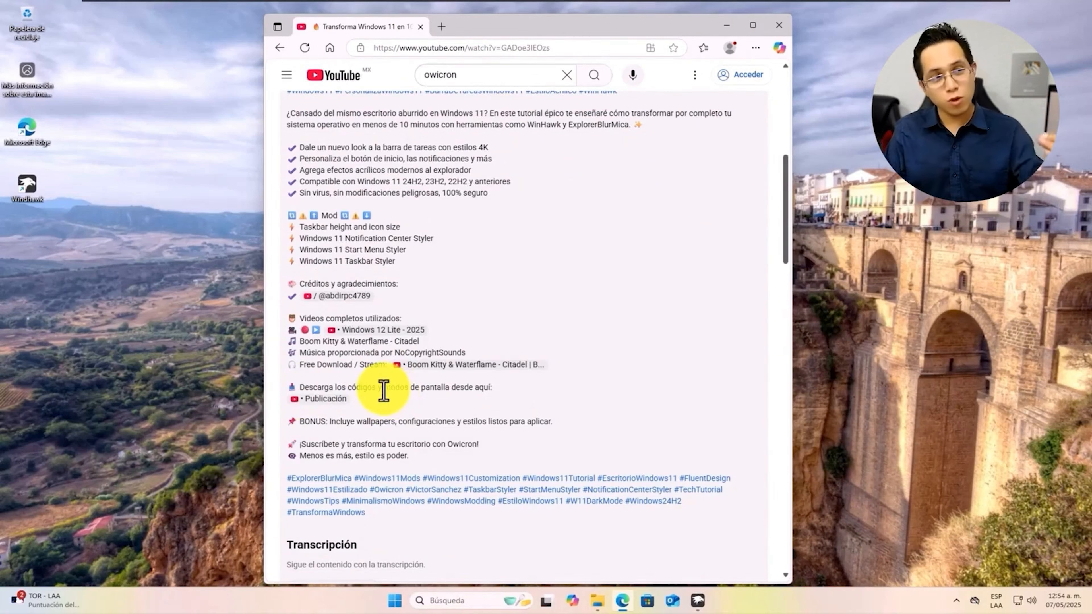
left_click(336, 400)
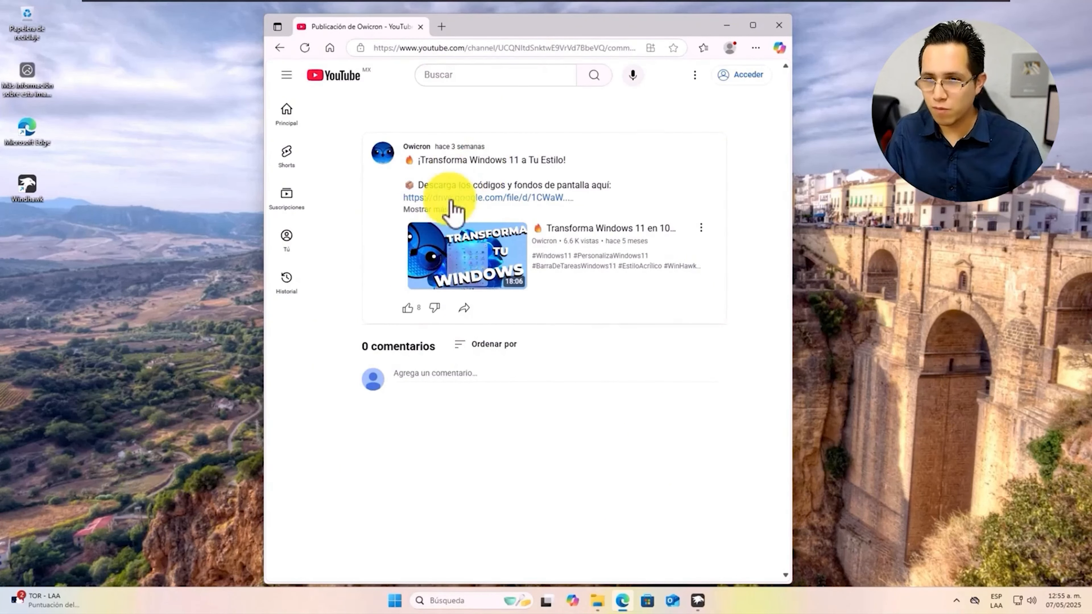
Expand the community post's full description and read through the four Windhawk mods listed
left_click(442, 212)
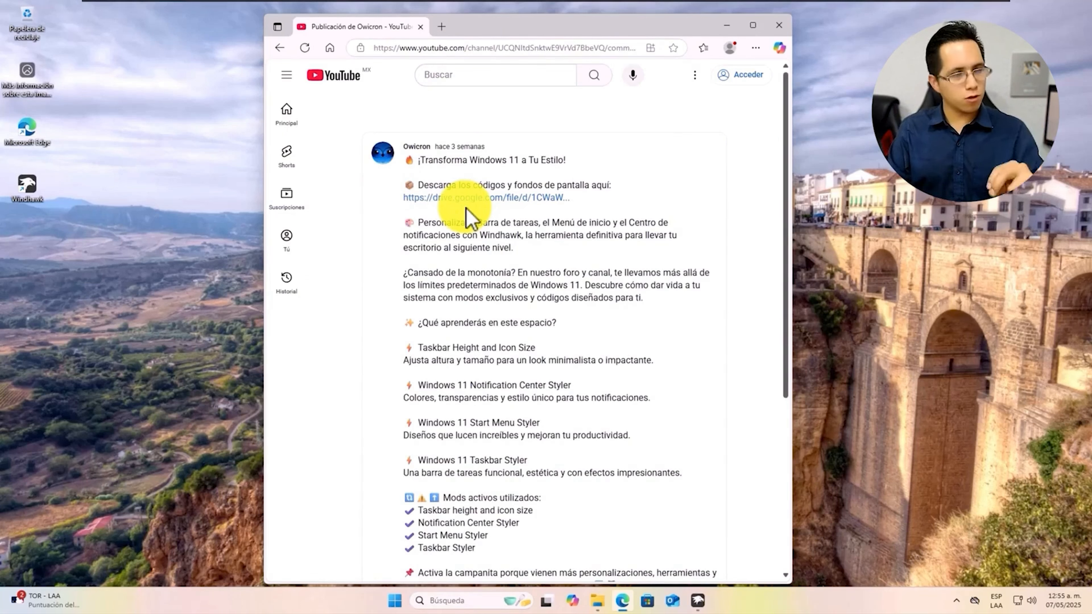
scroll(511, 293, "down", 3)
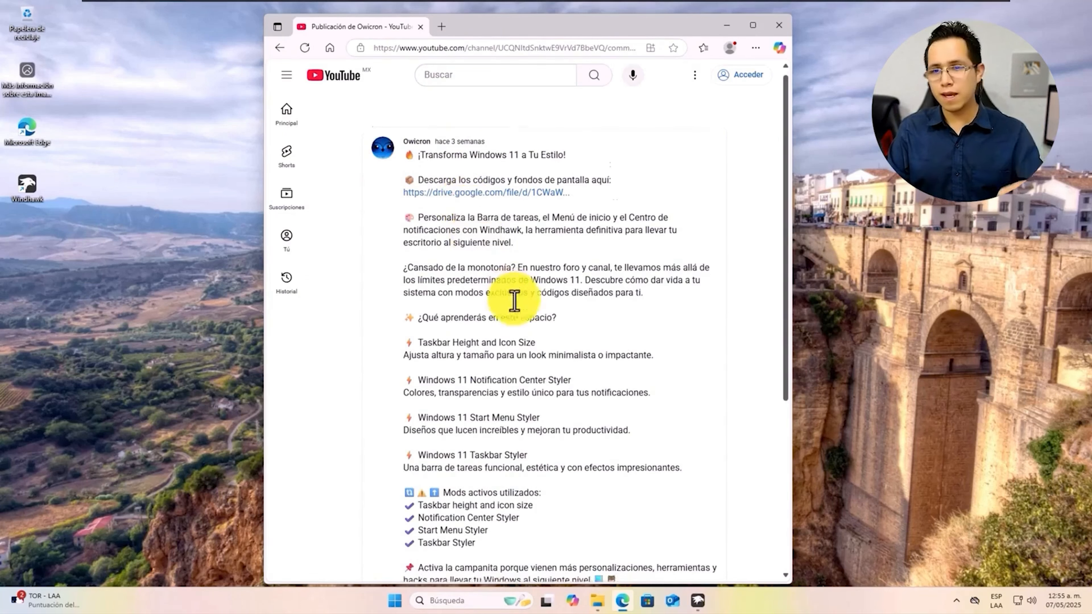
left_click_drag(419, 246, 459, 236)
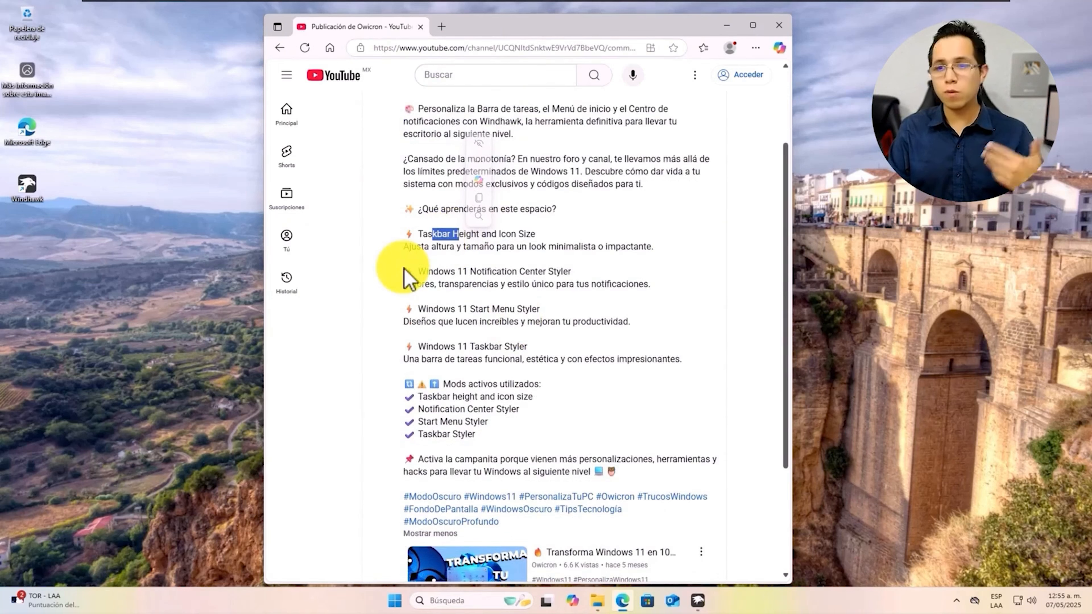
left_click(477, 352)
scroll(464, 351, "down", 1)
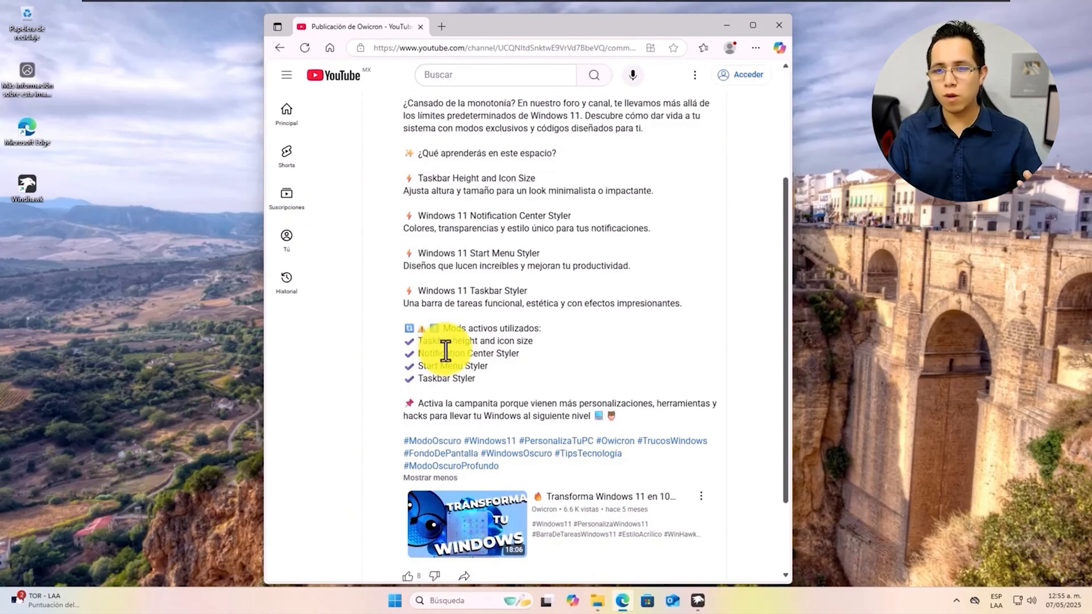
scroll(449, 351, "down", 1)
scroll(449, 351, "up", 4)
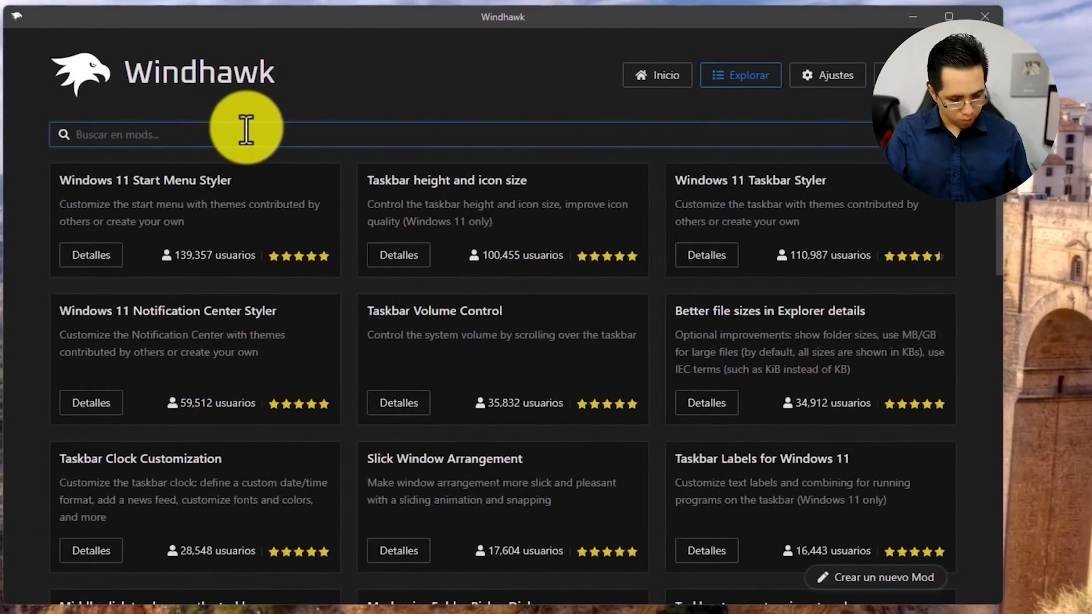
Find and install the Taskbar height and icon size mod, accepting the risk
type("Taskbar Height and icon size")
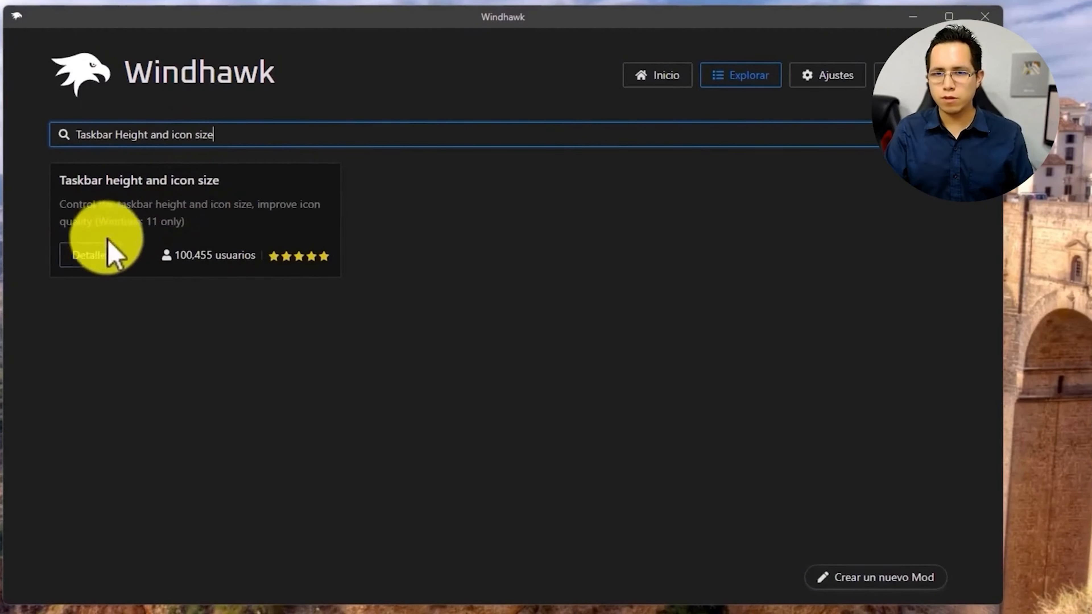
left_click(71, 264)
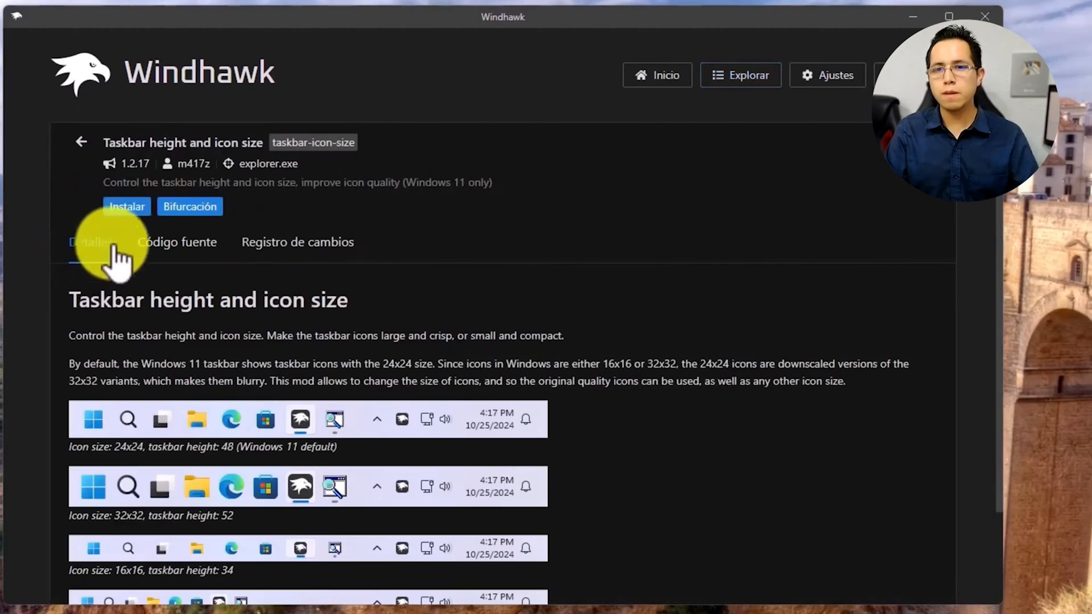
left_click(123, 211)
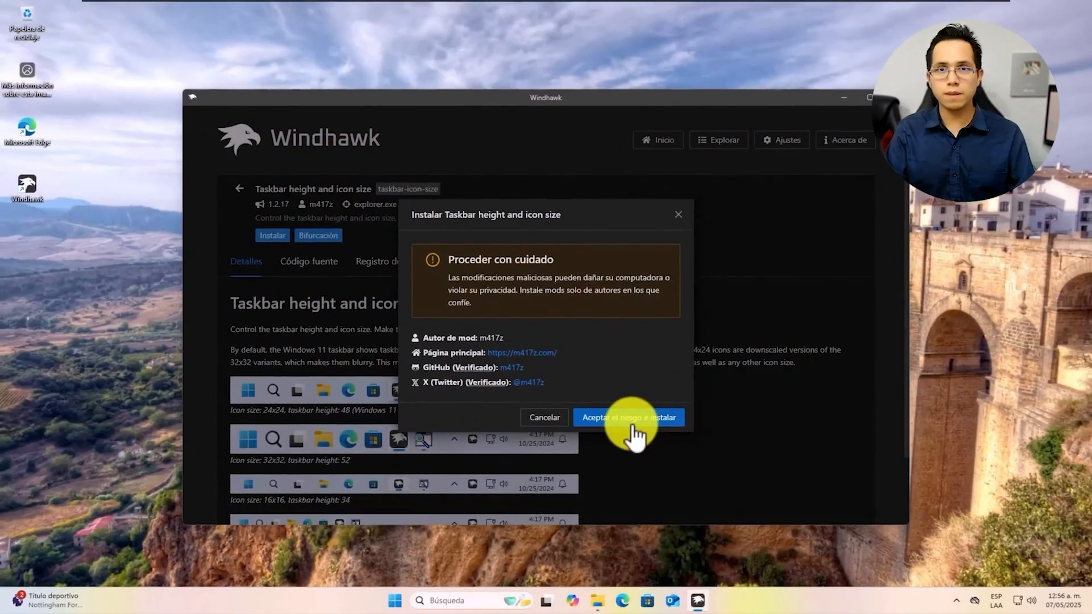
left_click(634, 417)
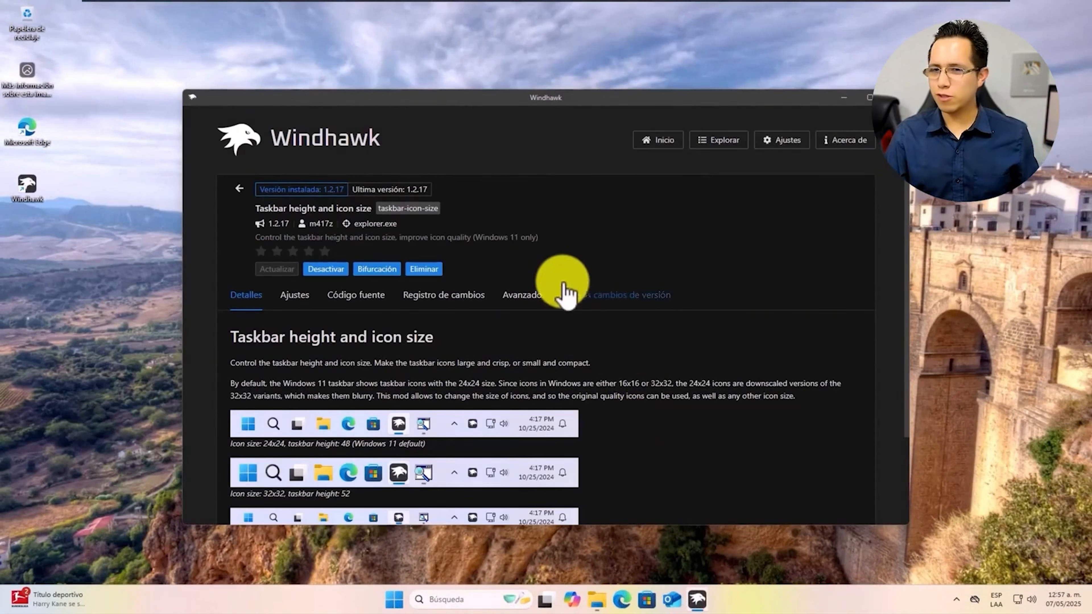
Delete the mod's existing configuration JSON on its Avanzado settings page
left_click(525, 296)
scroll(317, 349, "down", 4)
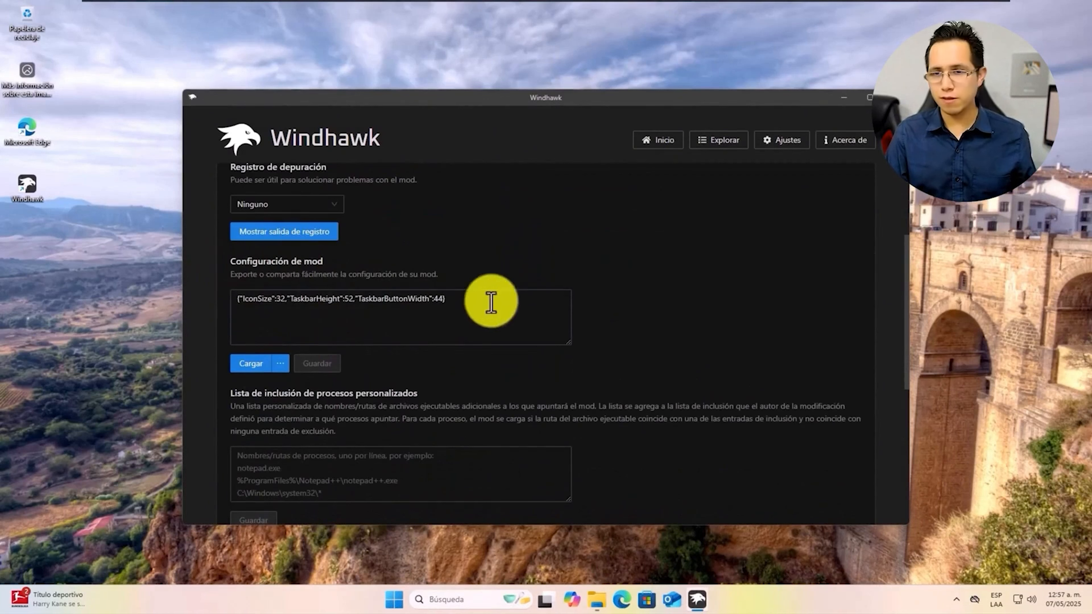
left_click_drag(487, 300, 190, 303)
key("Delete")
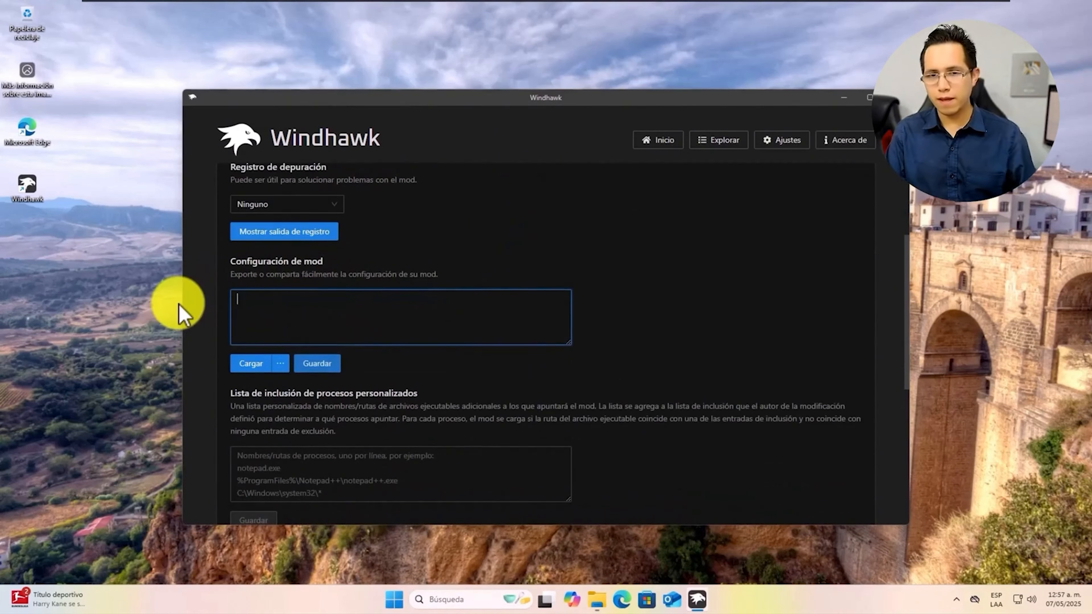
left_click(597, 600)
Open the taskbar icon-and-size text file from Descargas > Windows_Owi_LT > Windows_Owi_LT
left_click(399, 333)
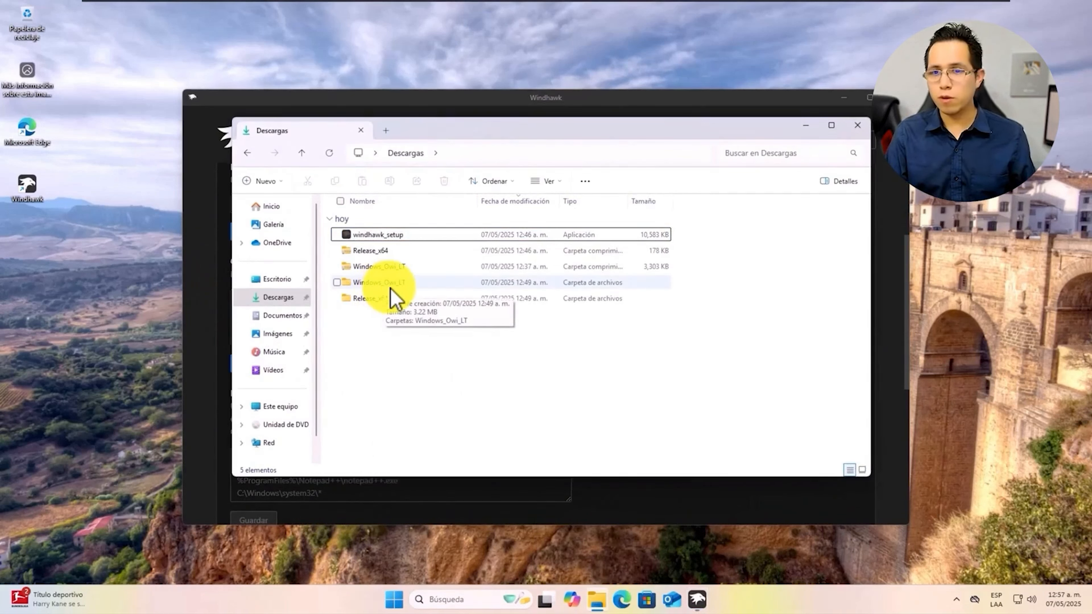
left_click(384, 287)
double_click(385, 287)
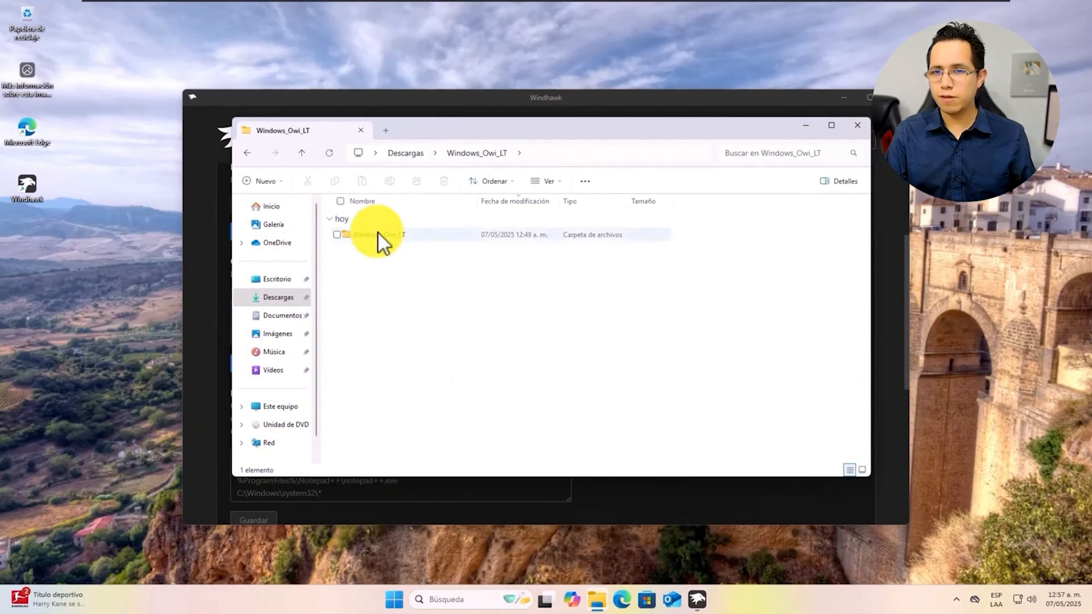
double_click(379, 238)
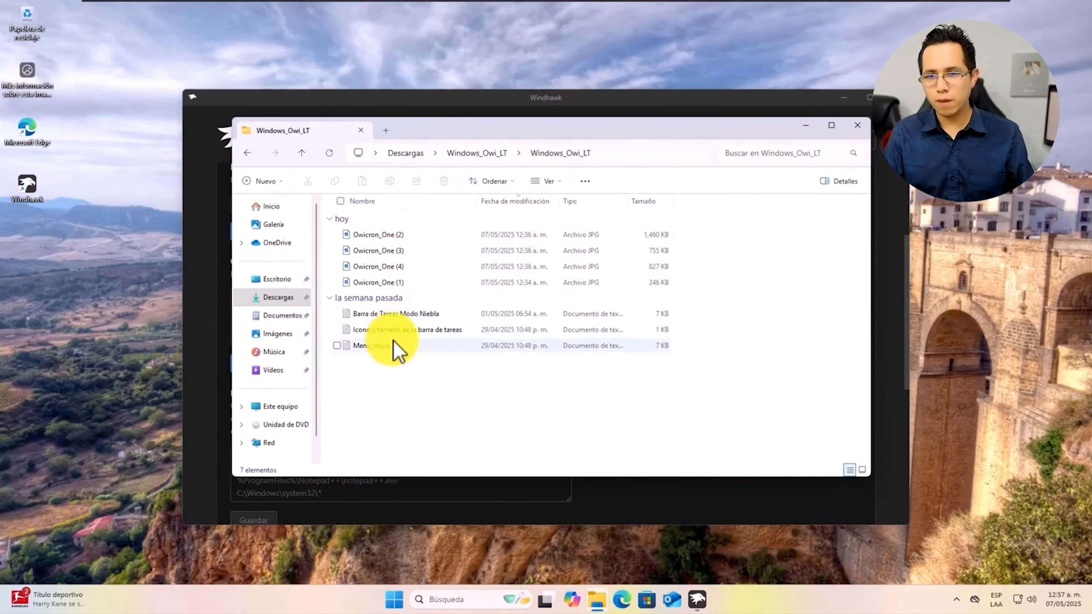
double_click(418, 331)
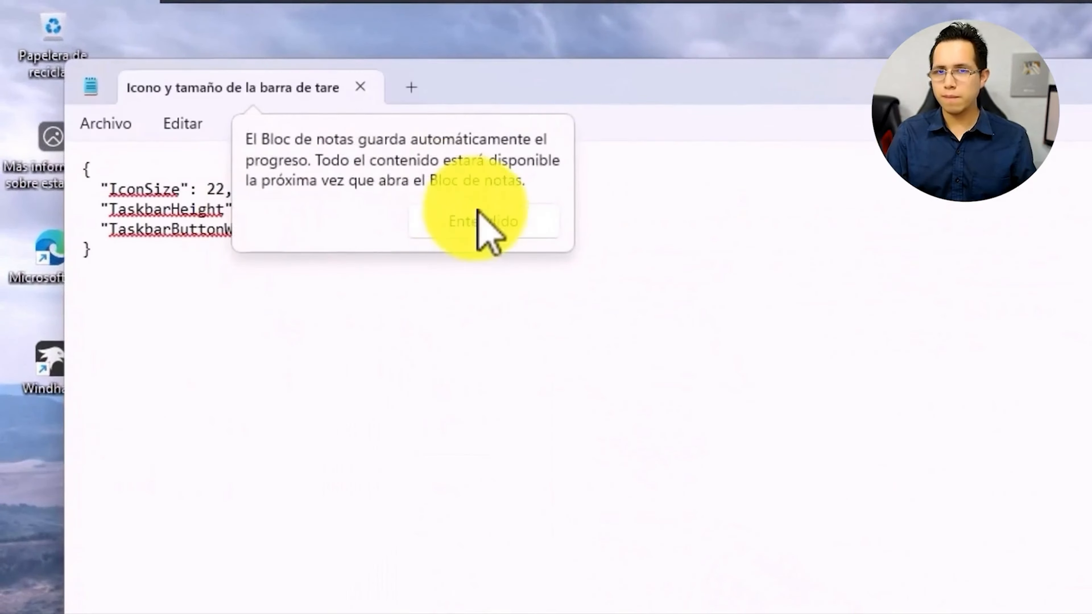
Copy all the JSON from Notepad and bring it to Windhawk's empty configuration box
left_click(488, 224)
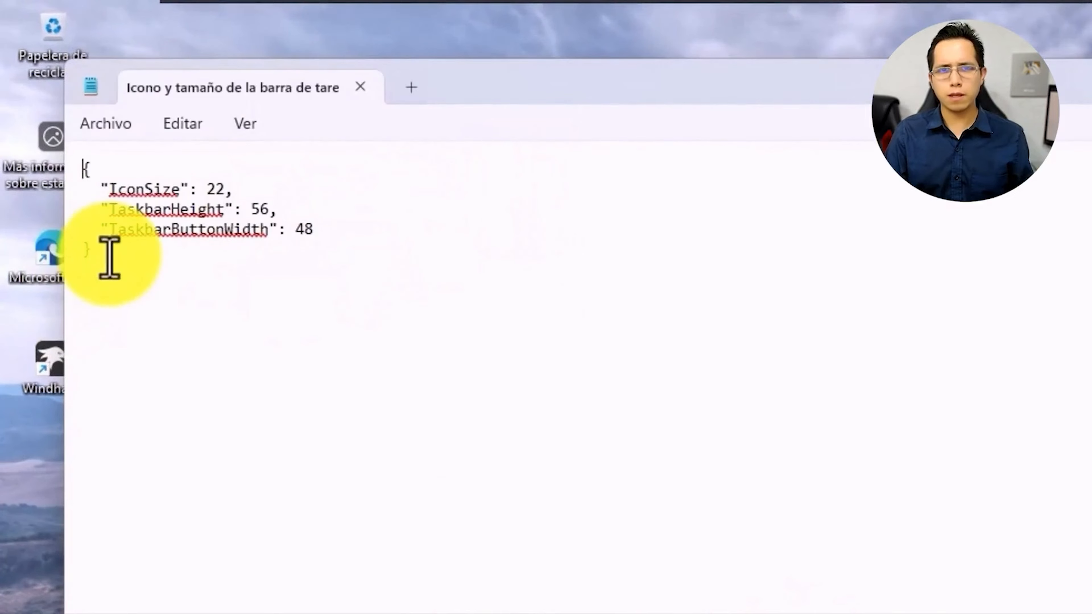
left_click_drag(92, 244, 37, 153)
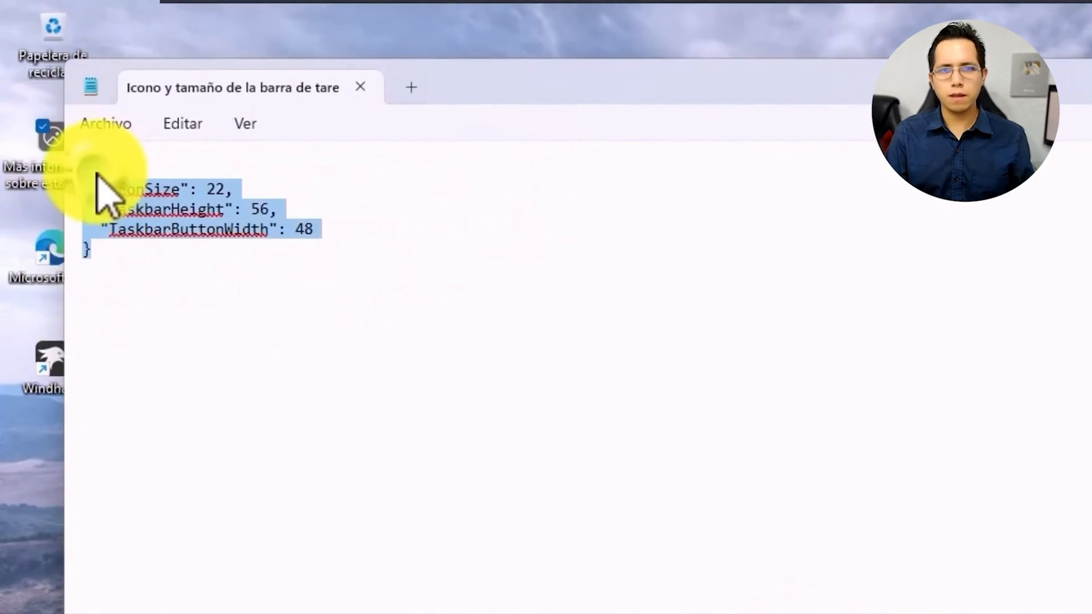
right_click(101, 181)
left_click(190, 289)
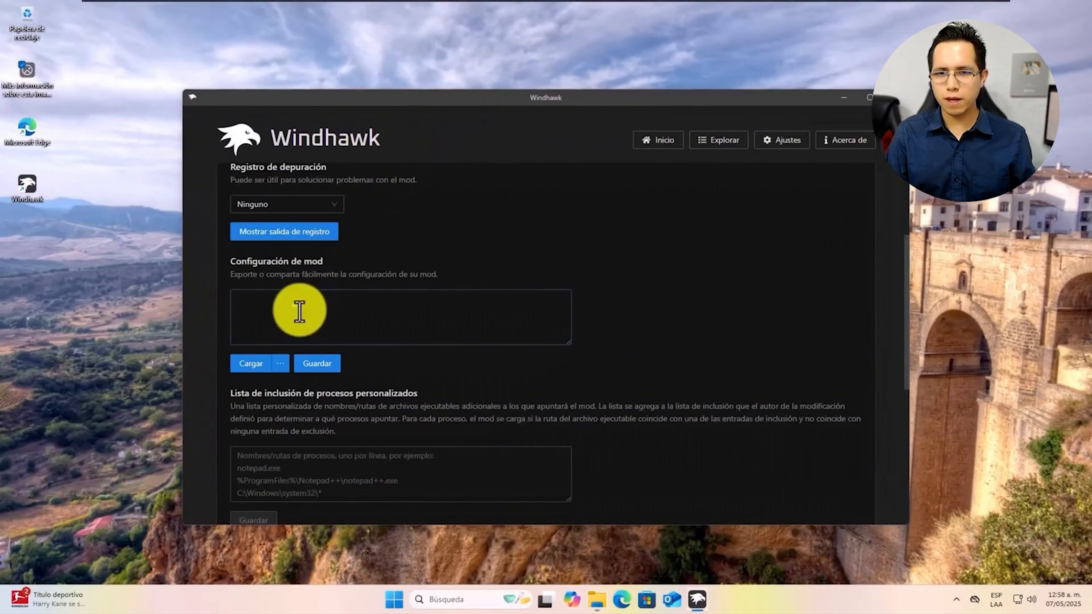
left_click(299, 311)
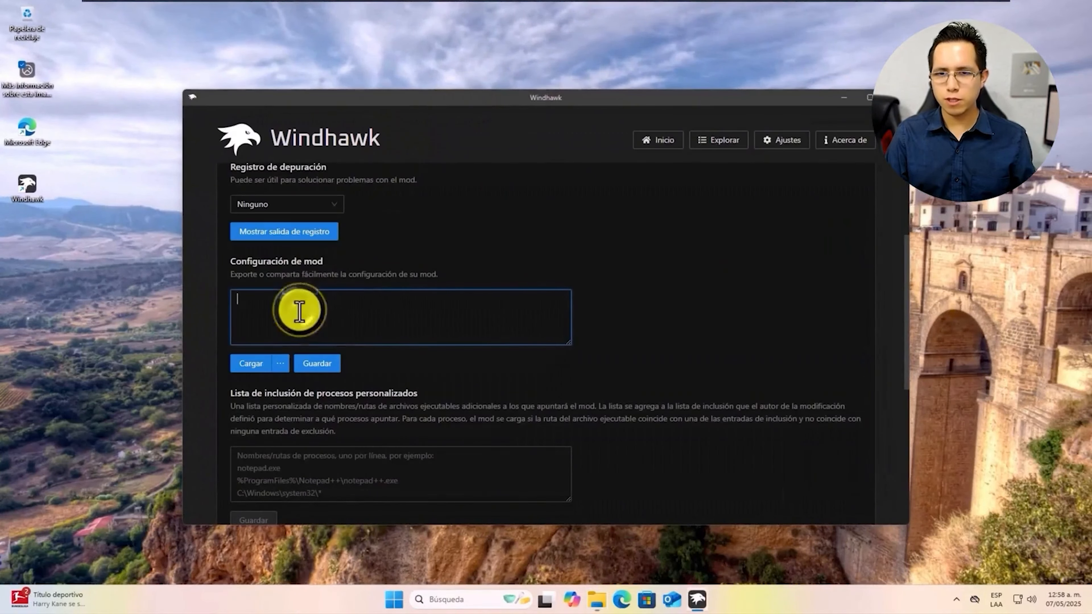
right_click(301, 313)
Paste and save the config (IconSize 22, TaskbarHeight 56, TaskbarButtonWidth 48), then return to Explorar
left_click(339, 361)
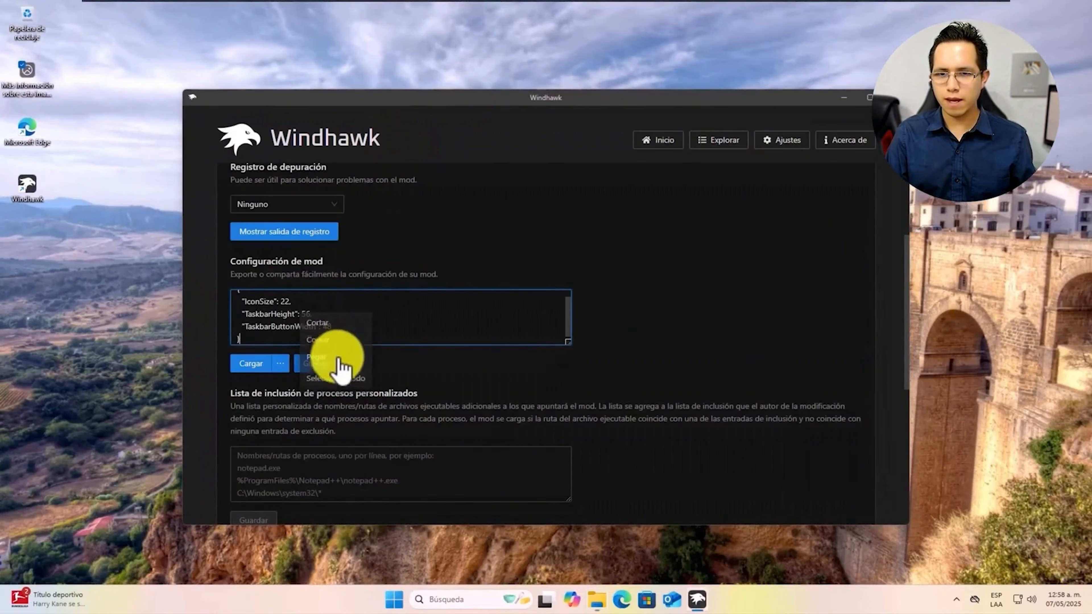
left_click(318, 370)
left_click(317, 365)
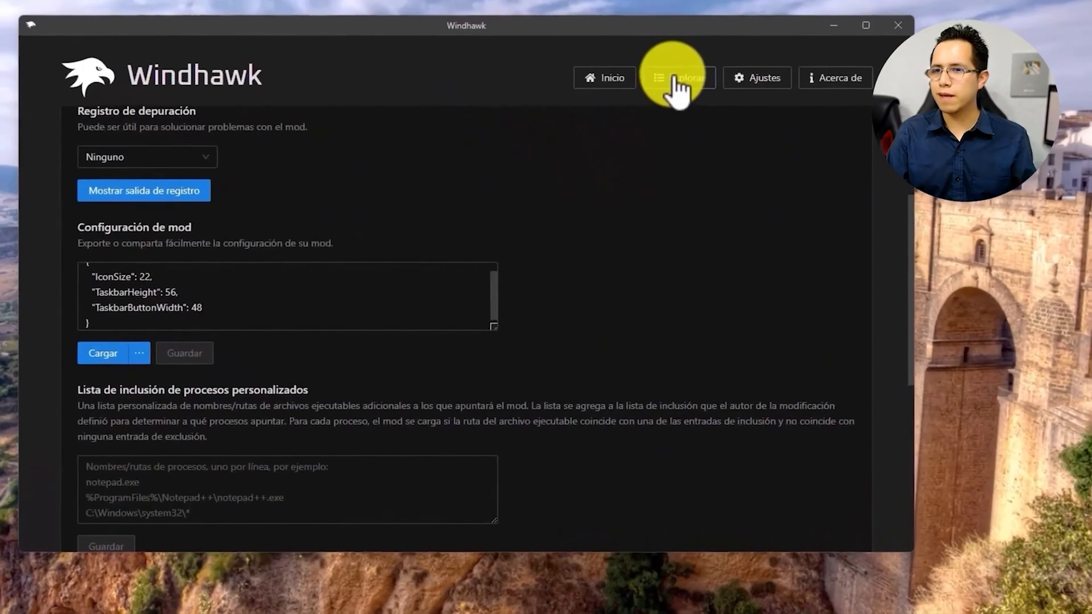
left_click(676, 78)
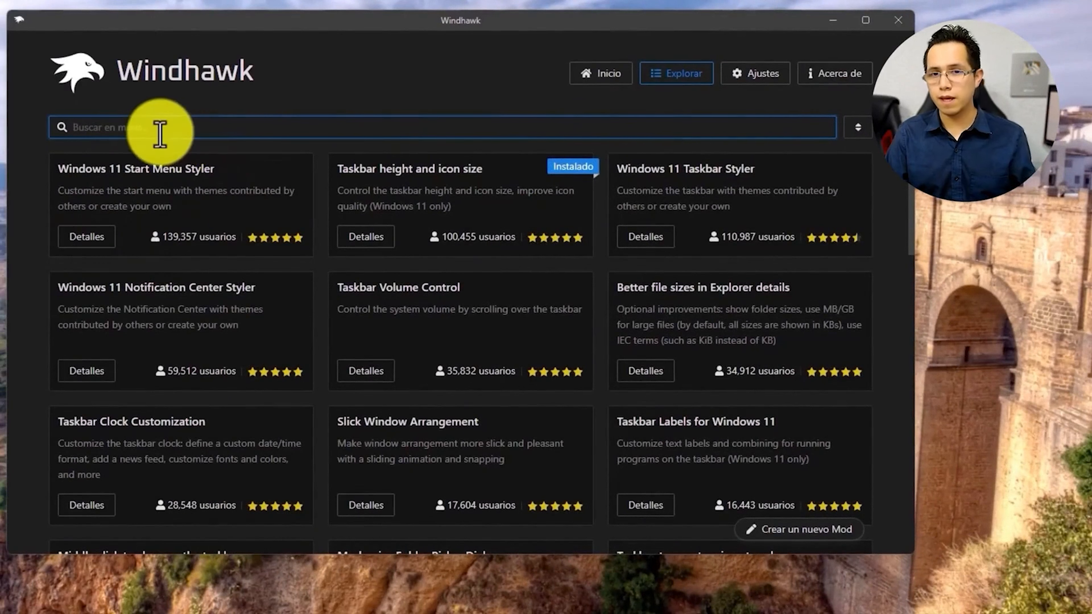
Find and install Windows 11 Taskbar Styler version 1.3.10, accepting the risk
key("ctrl+v")
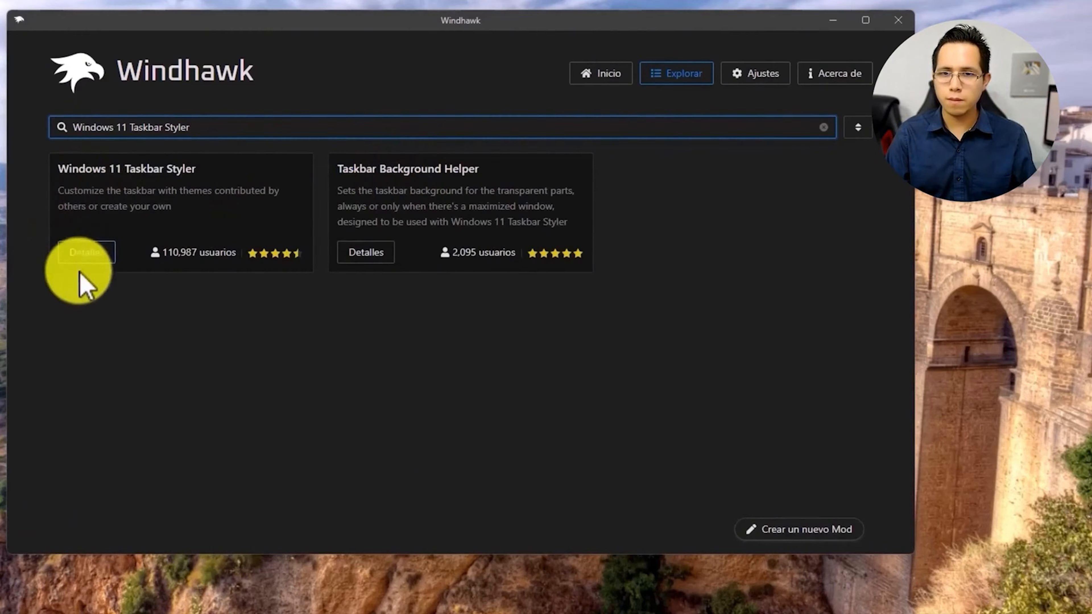
left_click(84, 255)
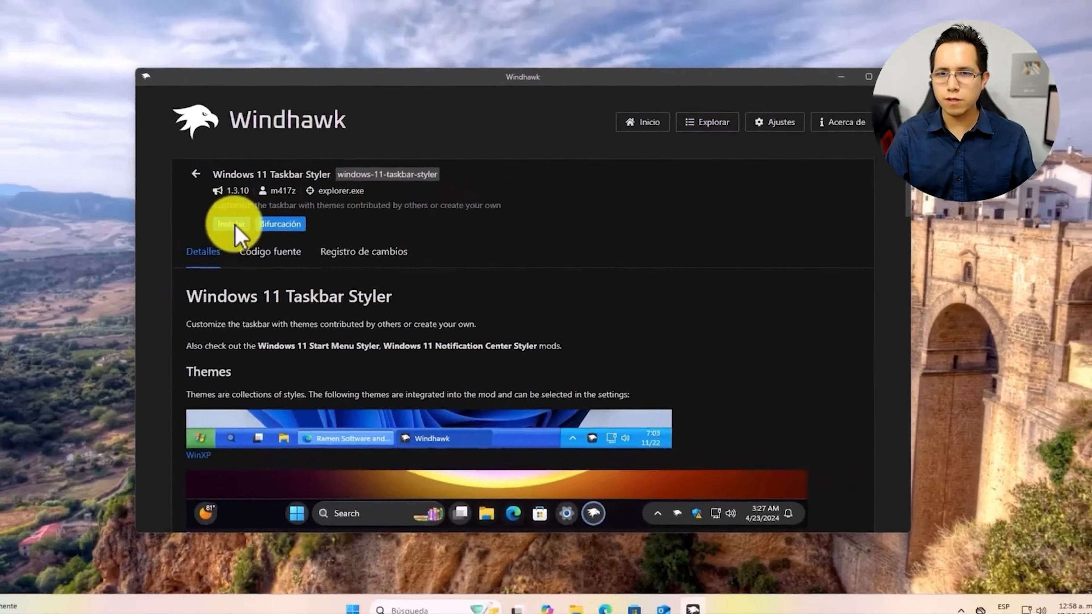
left_click(124, 194)
left_click(618, 420)
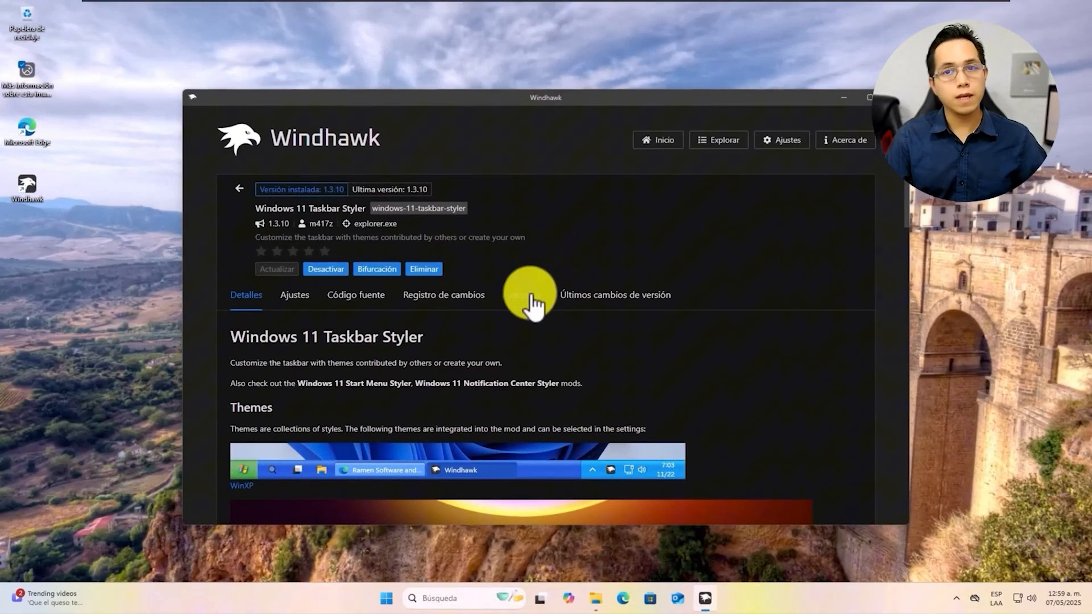
Clear Taskbar Styler's advanced configuration text, then select 'Barra de Tareas Modo Niebla' in Windows_Owi_LT
left_click(534, 306)
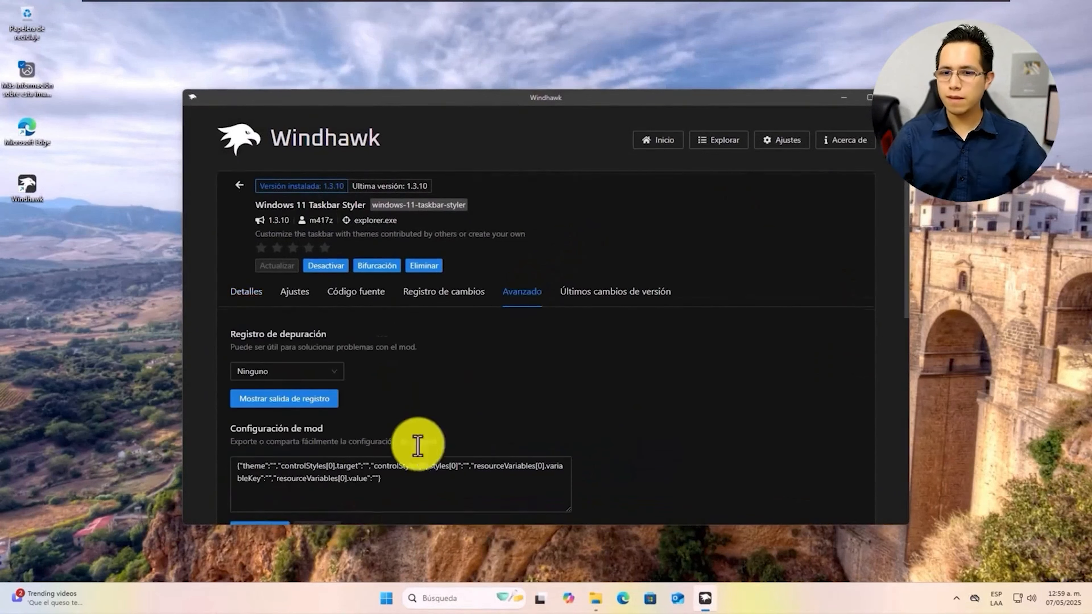
scroll(419, 443, "down", 2)
left_click_drag(399, 372, 135, 342)
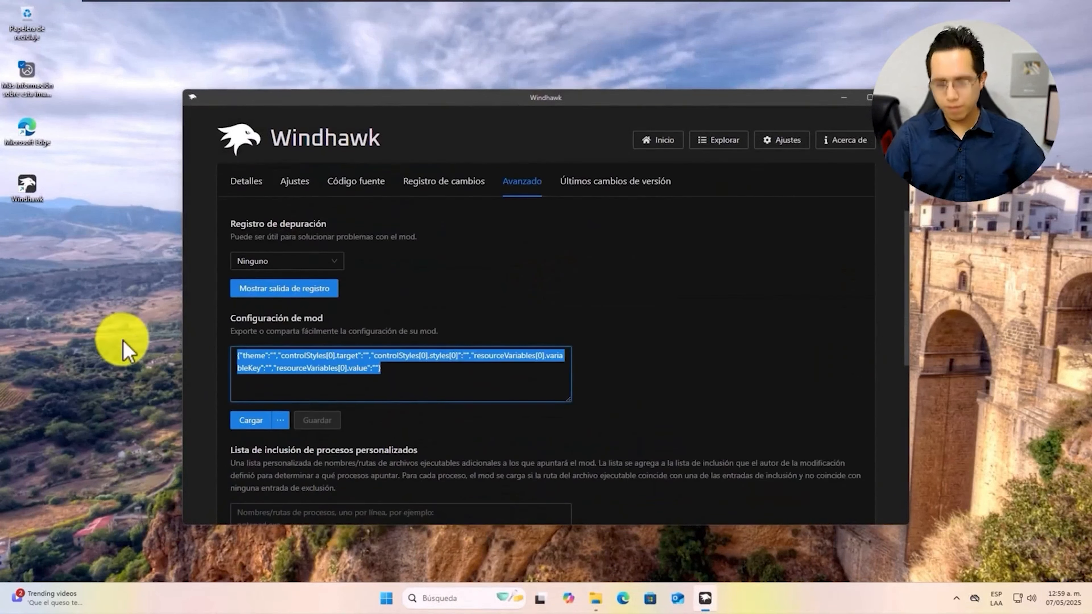
key("BackSpace")
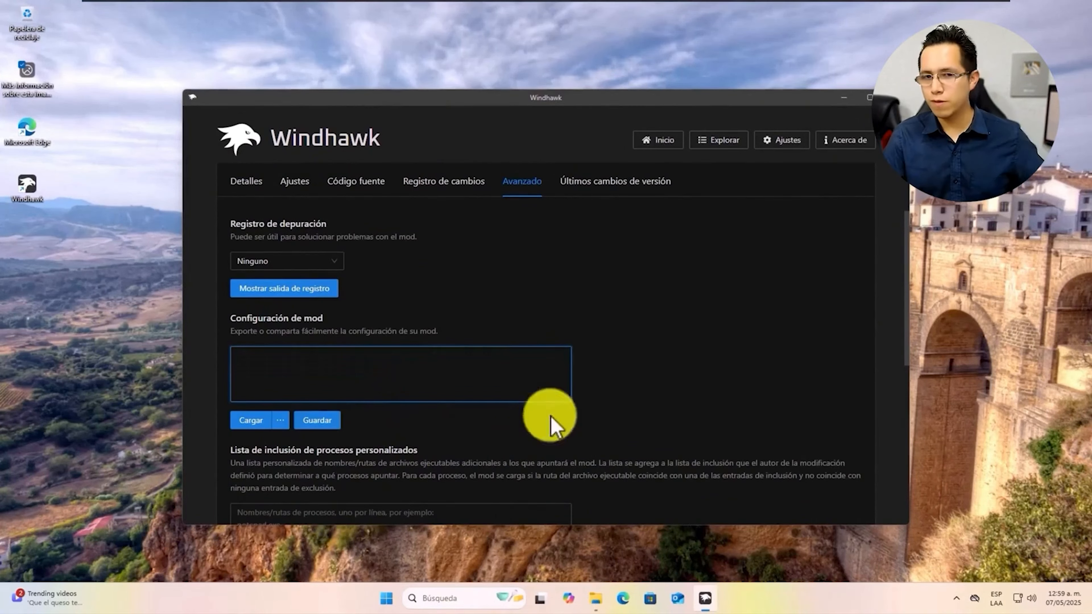
left_click(596, 599)
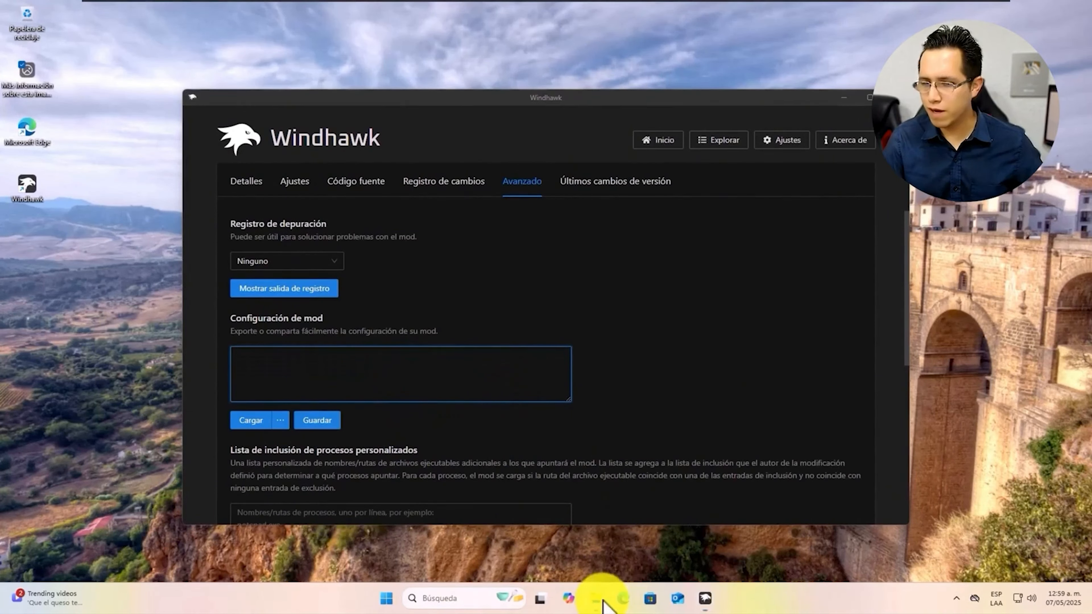
left_click(389, 314)
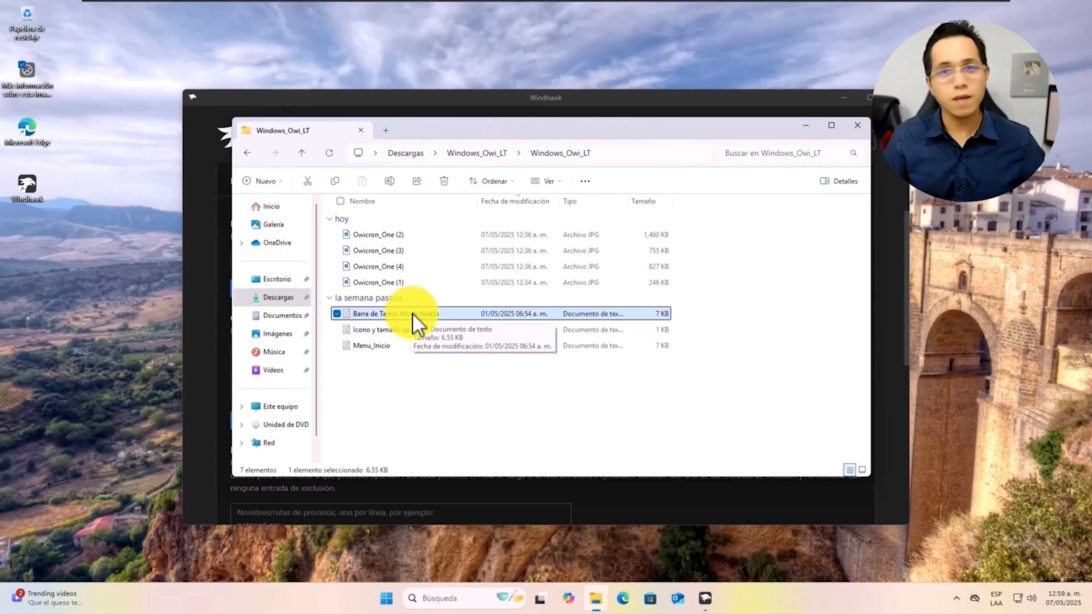
Copy all of Barra de Tareas Modo Niebla.txt in Notepad, then minimize Notepad and Explorer
double_click(413, 317)
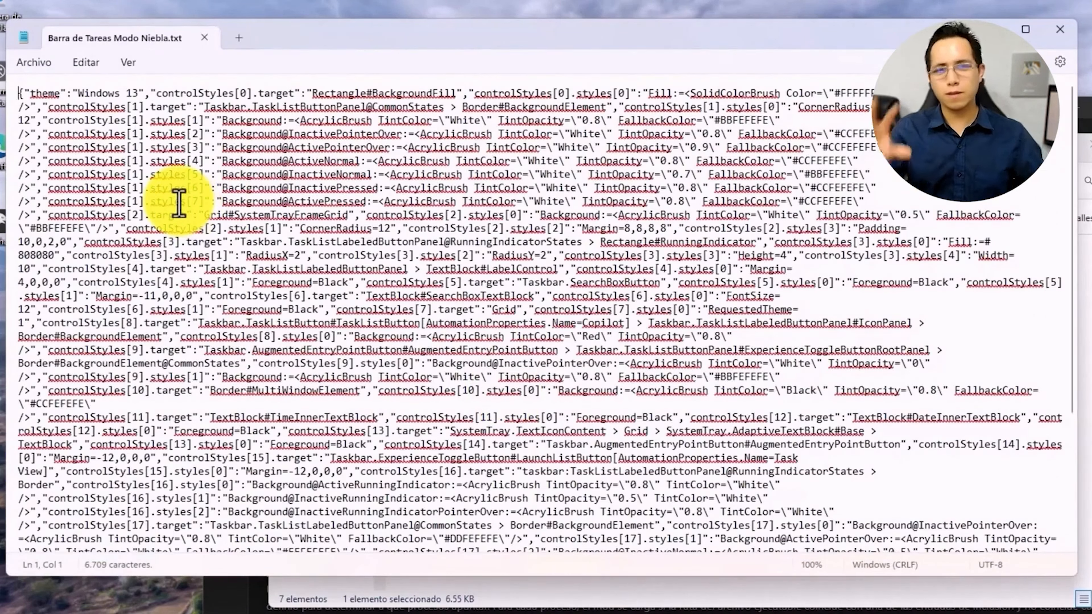
key("ctrl+a")
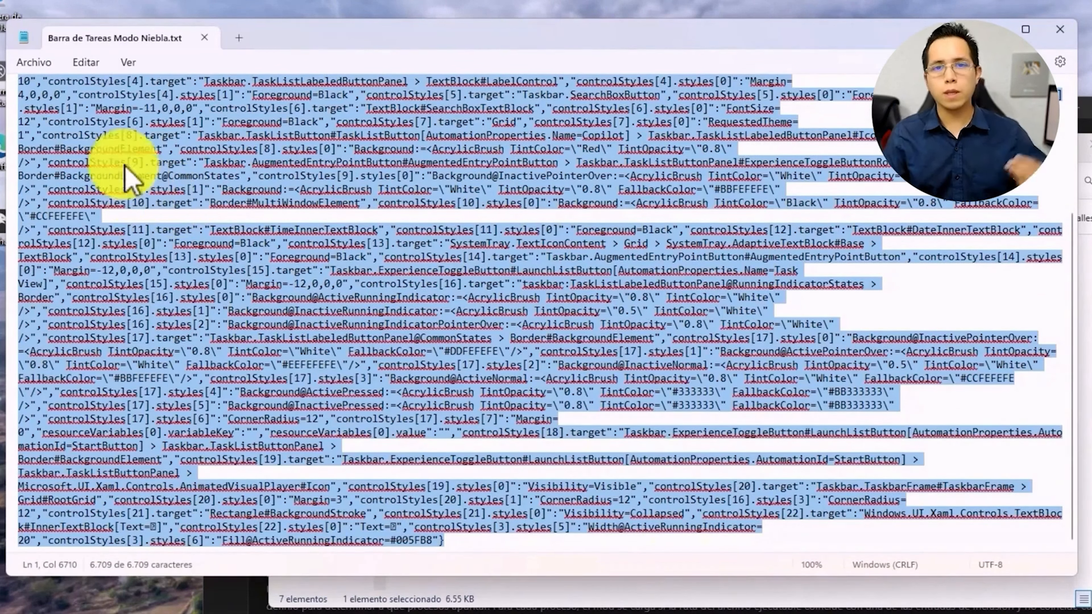
left_click(39, 63)
mouse_move(84, 65)
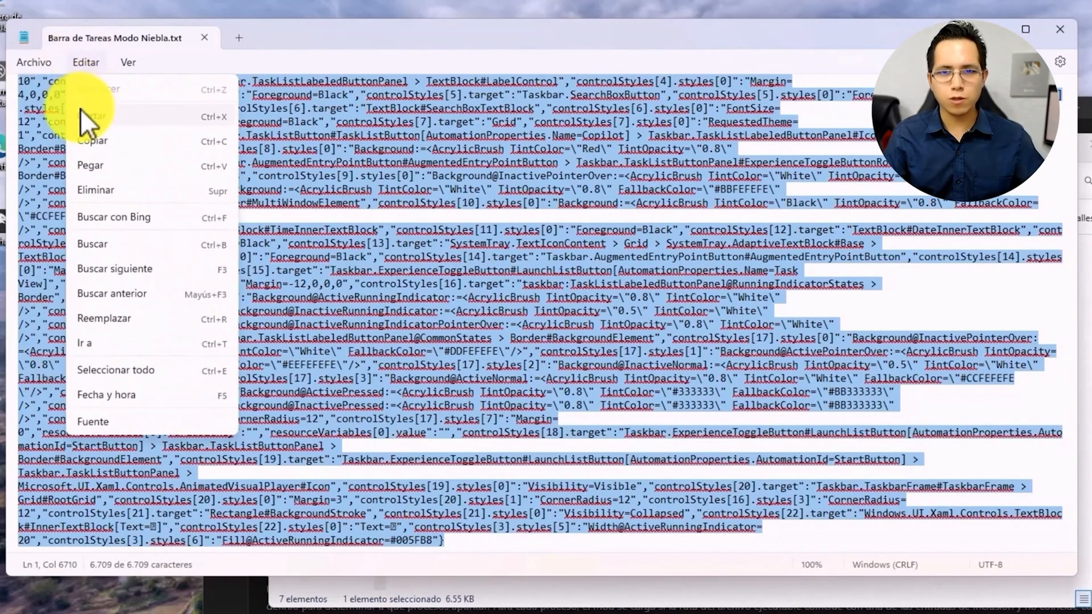
left_click(101, 141)
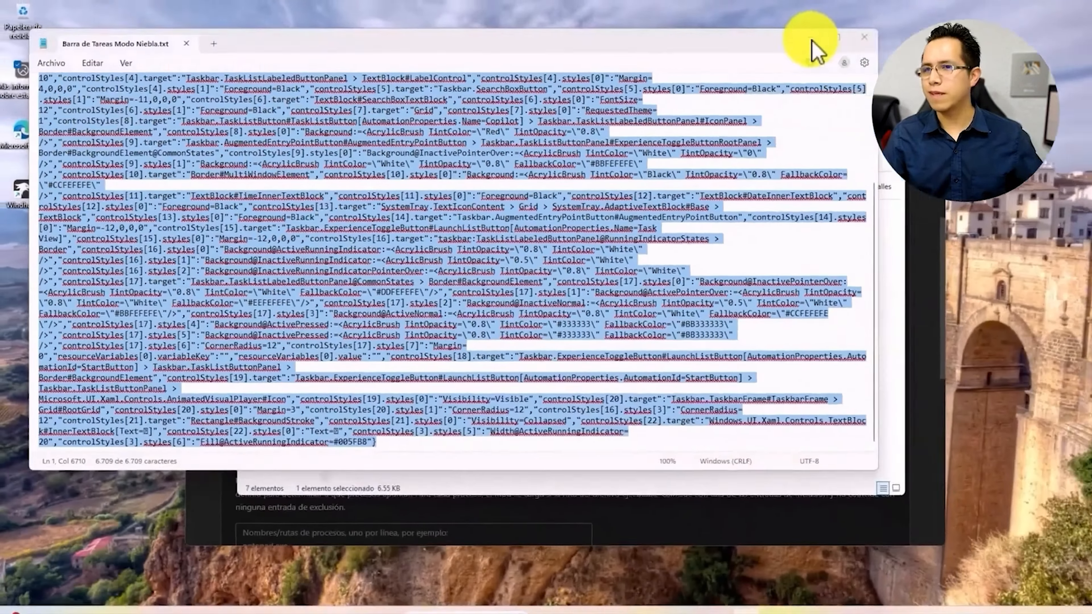
left_click(950, 30)
left_click(802, 125)
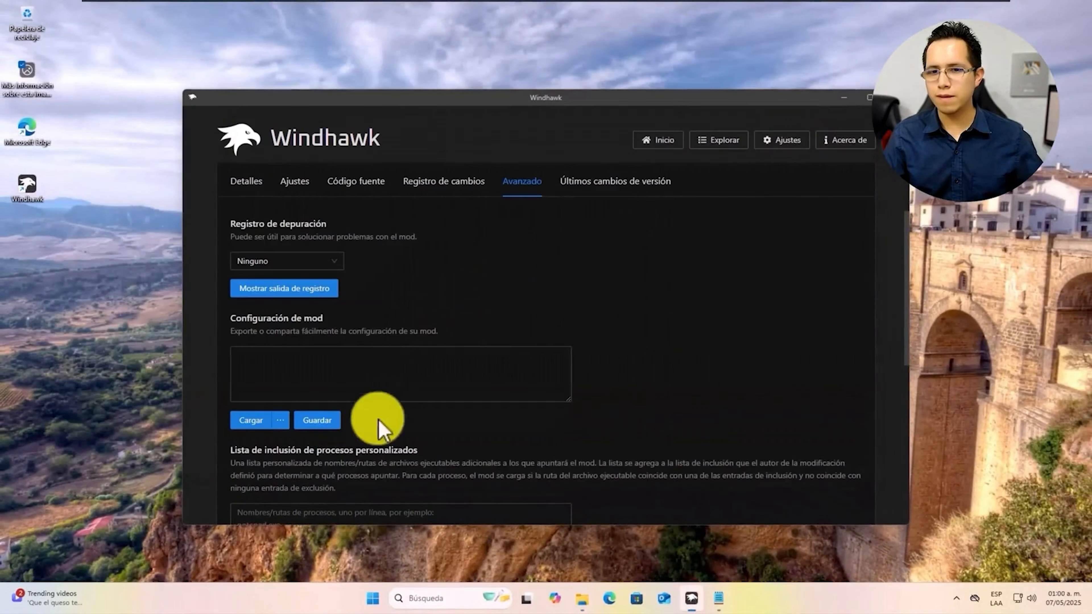
Paste the Windows 13 fog theme JSON into the Taskbar Styler configuration and save it
left_click(344, 362)
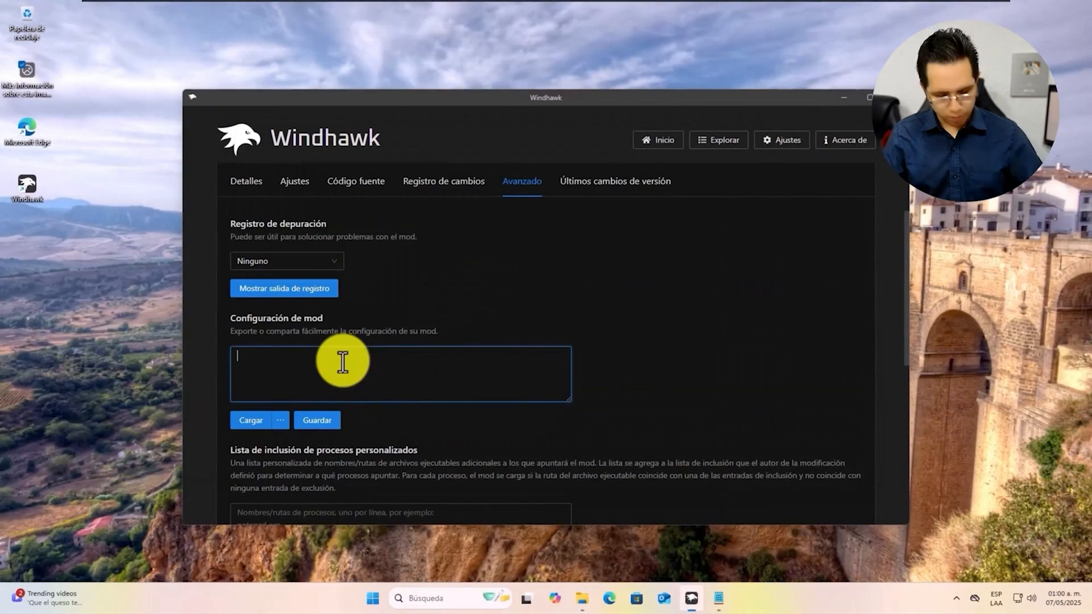
key("ctrl+v")
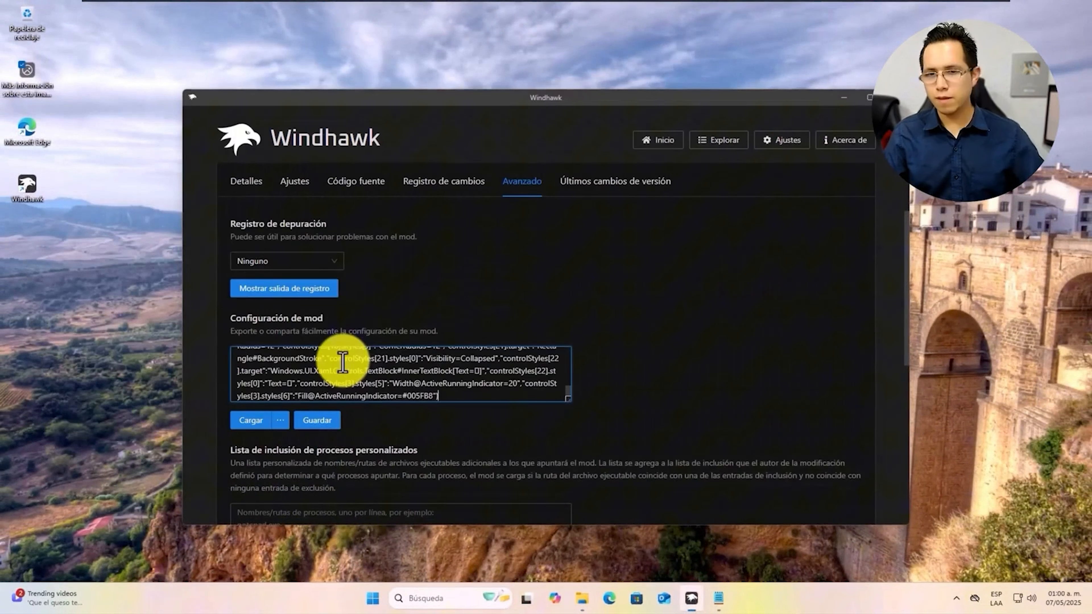
left_click(319, 422)
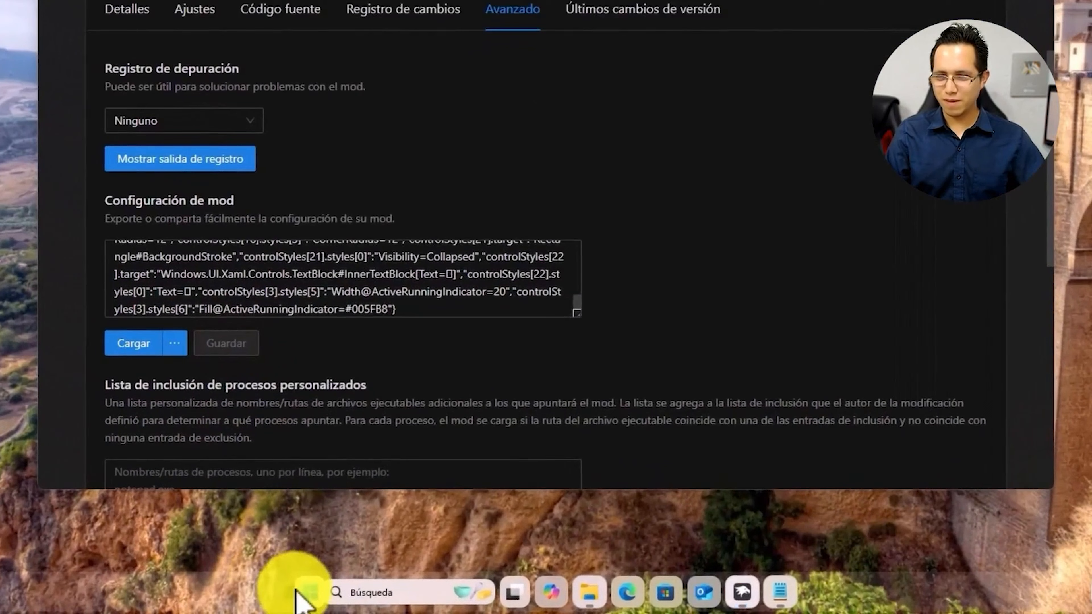
left_click(311, 595)
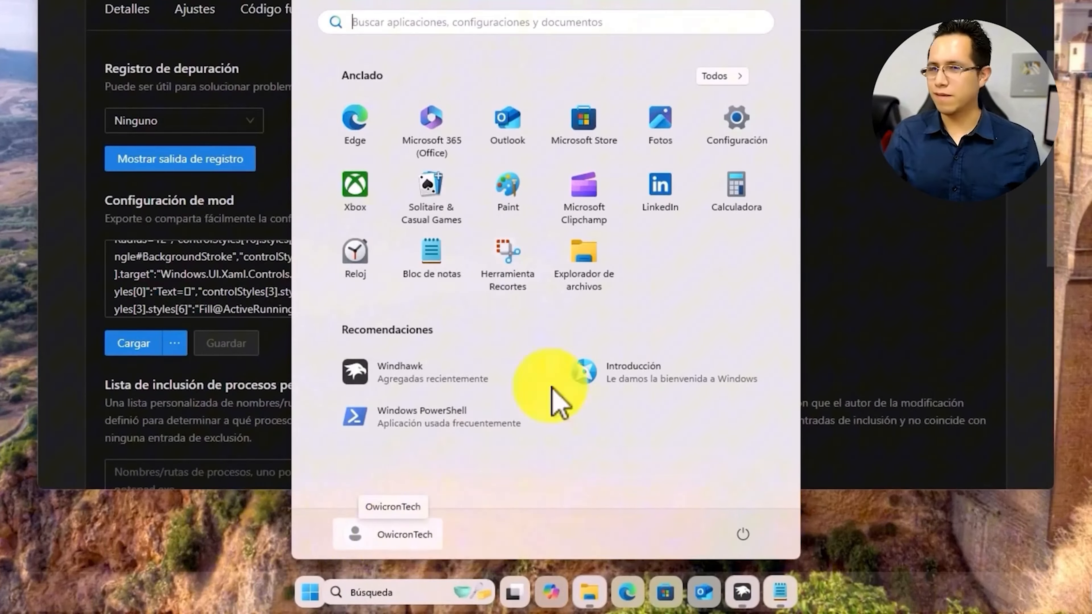
left_click(987, 287)
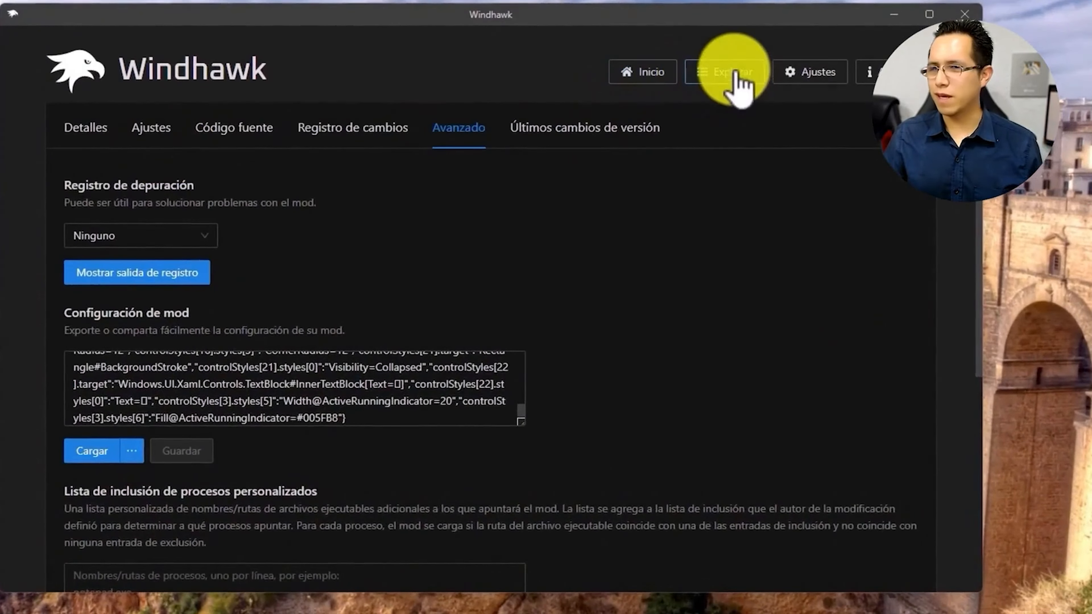
Find Windows 11 Start Menu Styler in the Explorar catalogue and install it, accepting the risk
left_click(726, 75)
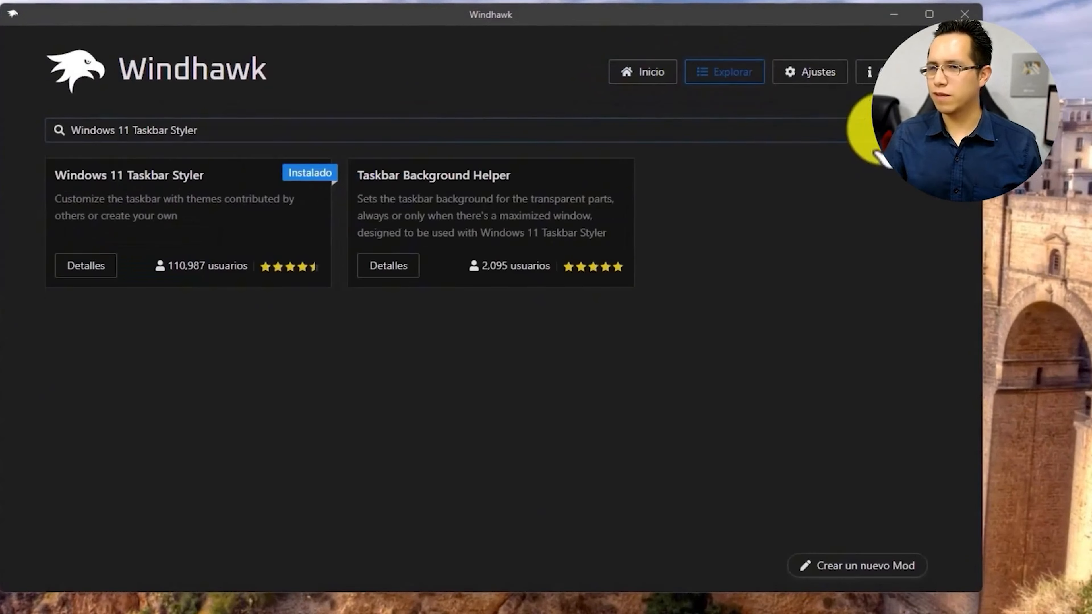
left_click(864, 130)
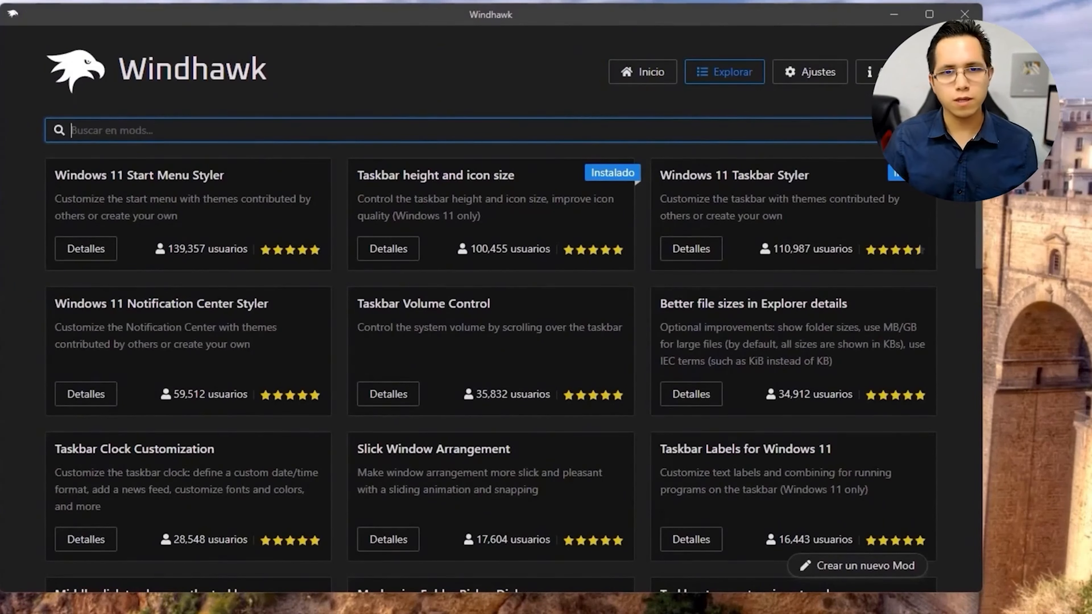
left_click(166, 126)
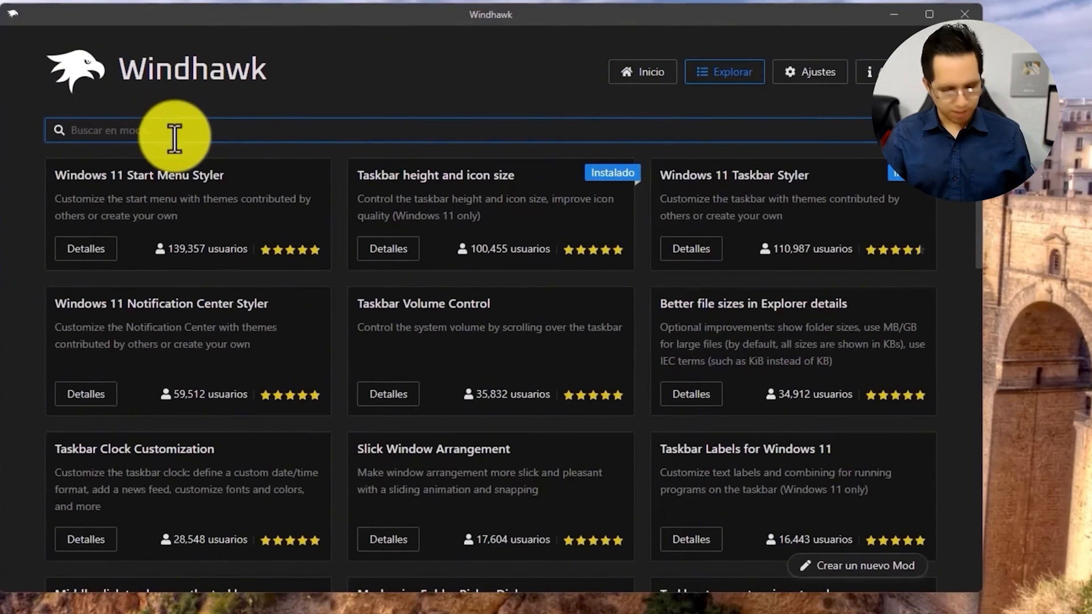
type("Windows 11 Start Menu Styler")
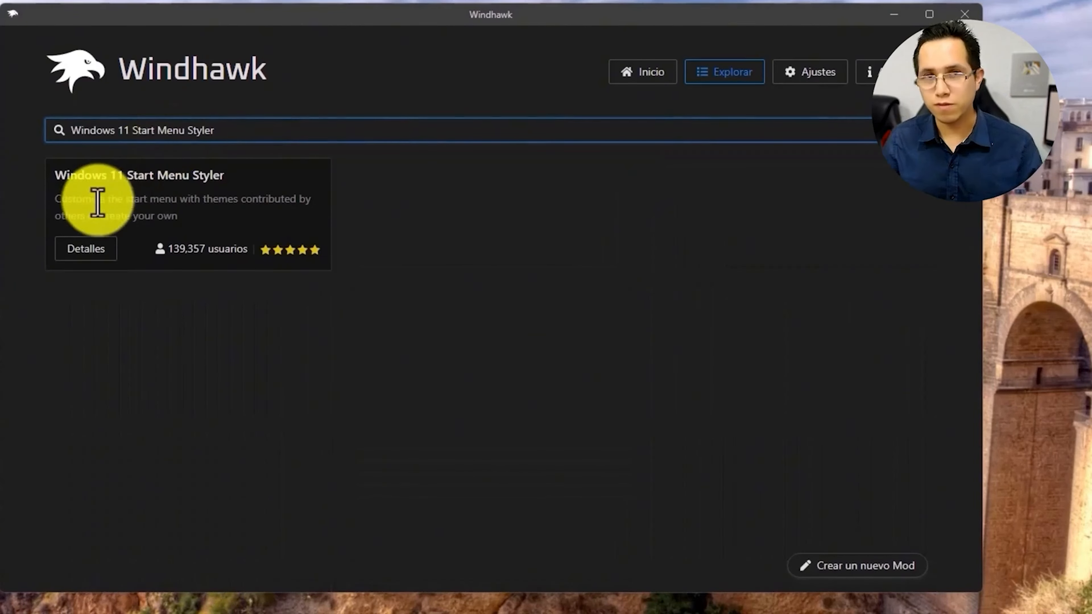
left_click(101, 252)
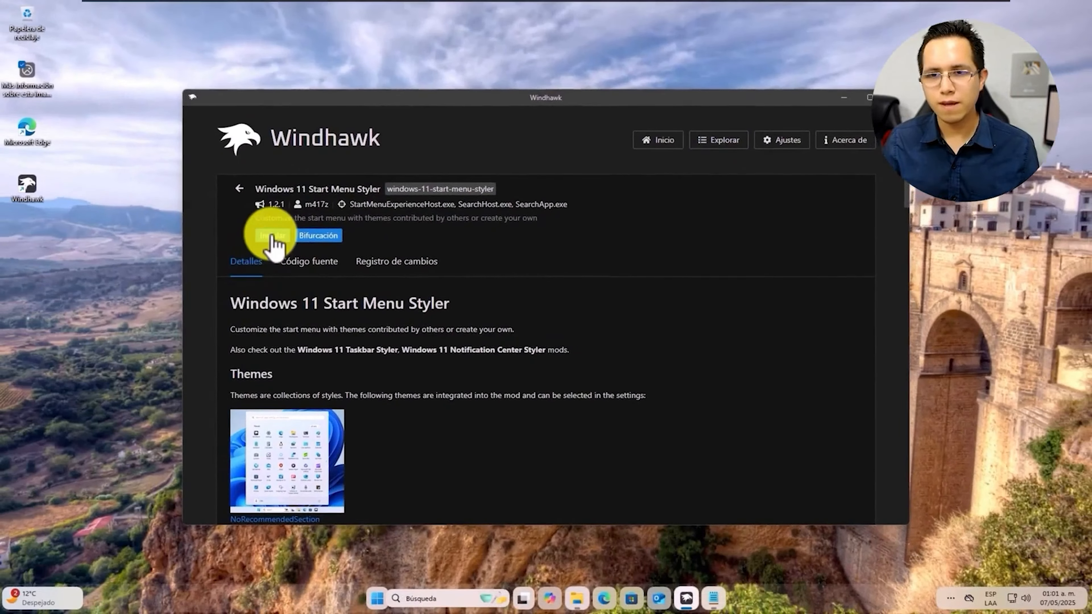
left_click(272, 238)
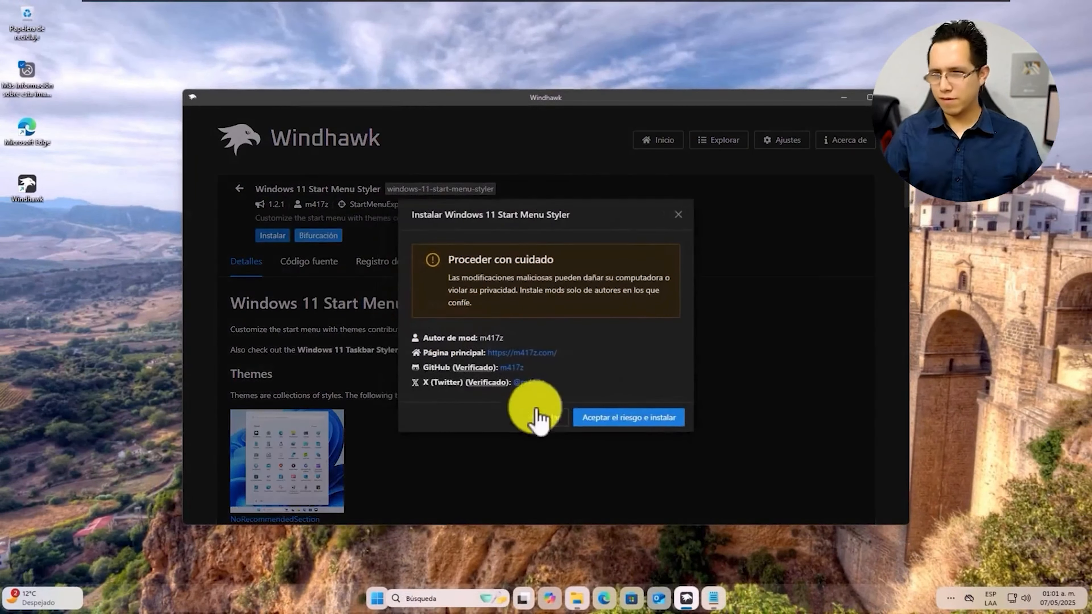
left_click(628, 418)
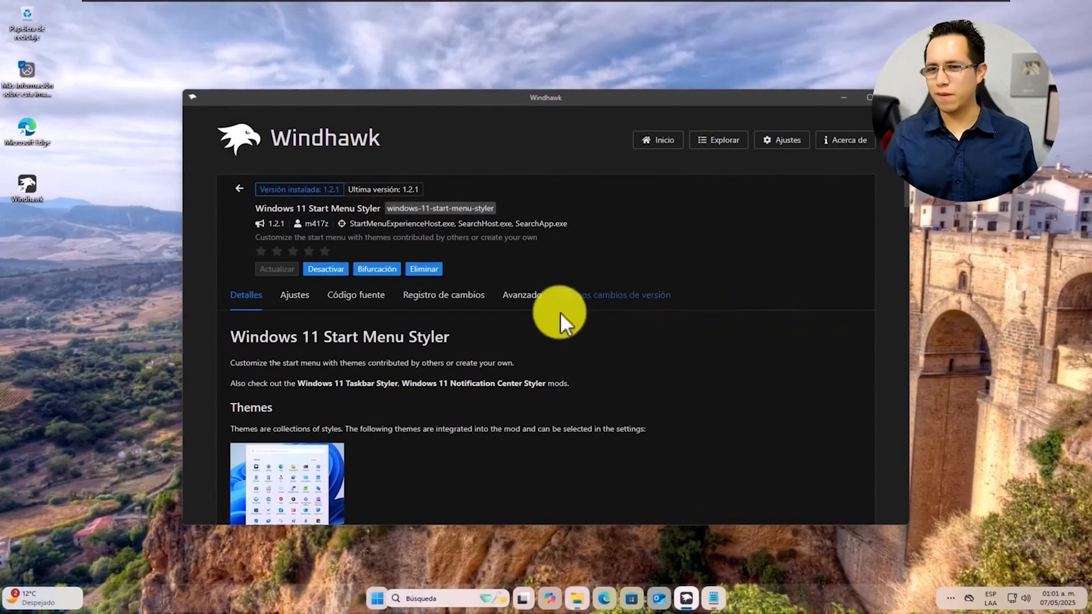
Delete all default JSON from the Start Menu Styler's Avanzado configuration box
left_click(525, 307)
scroll(391, 443, "down", 3)
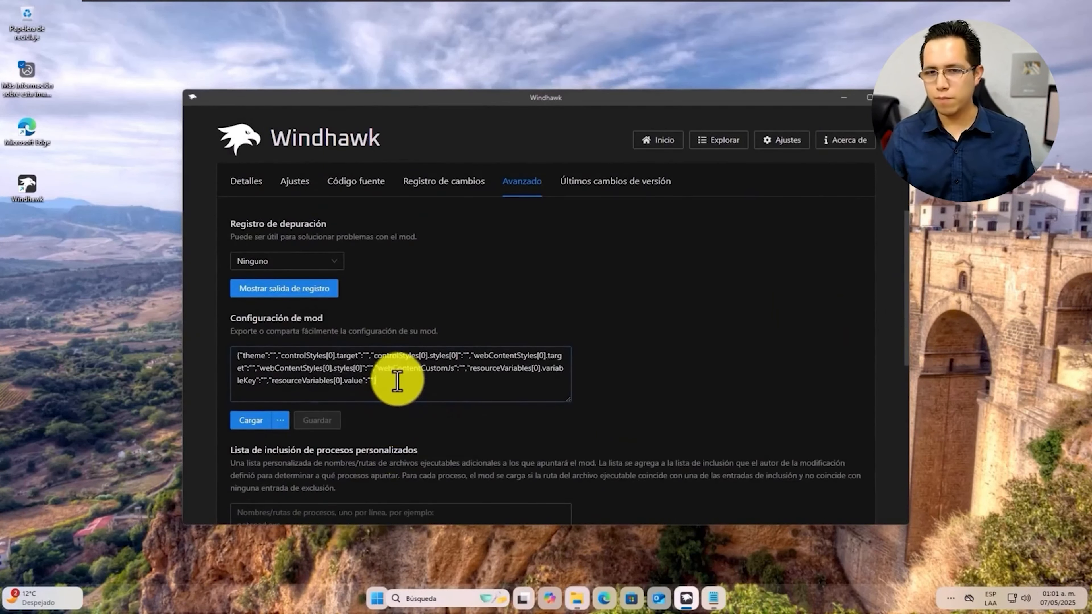
left_click_drag(415, 378, 183, 363)
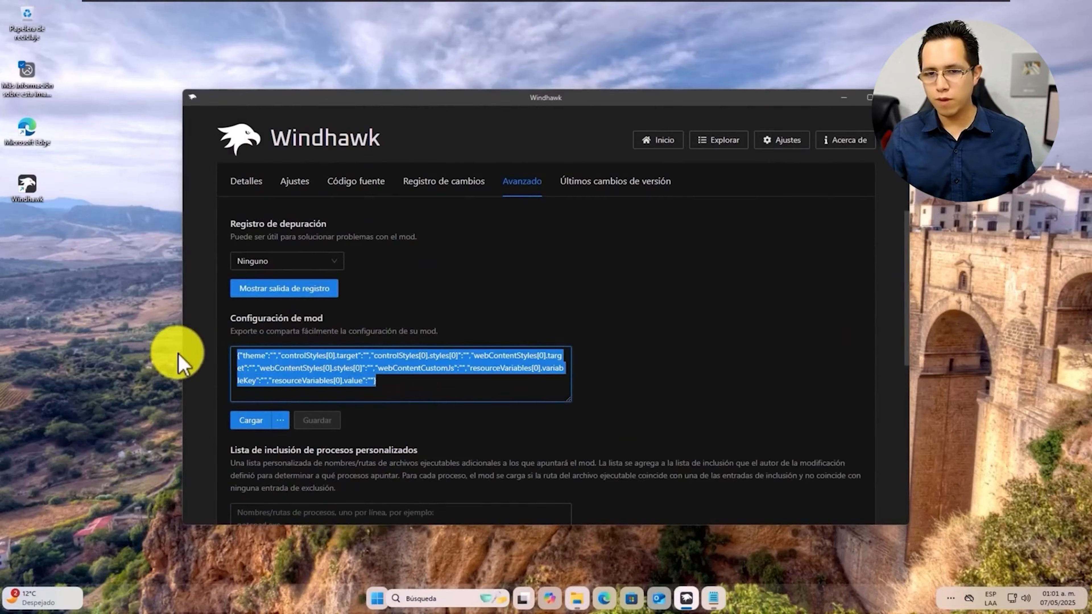
key("Delete")
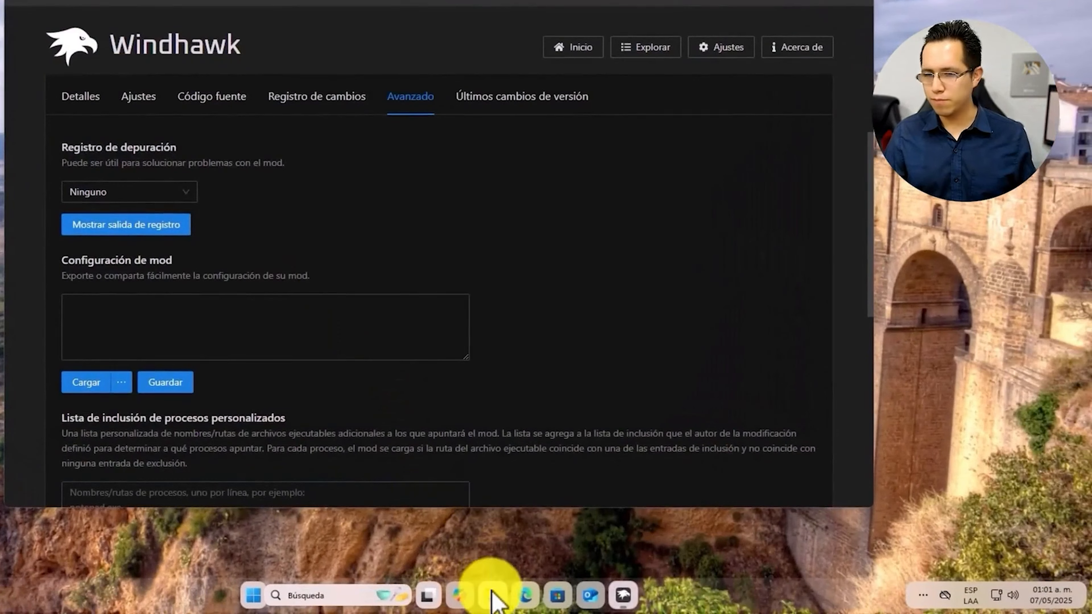
Open Menu_Inicio.txt from the Windows_Owi_LT folder in Notepad
left_click(494, 595)
left_click(243, 294)
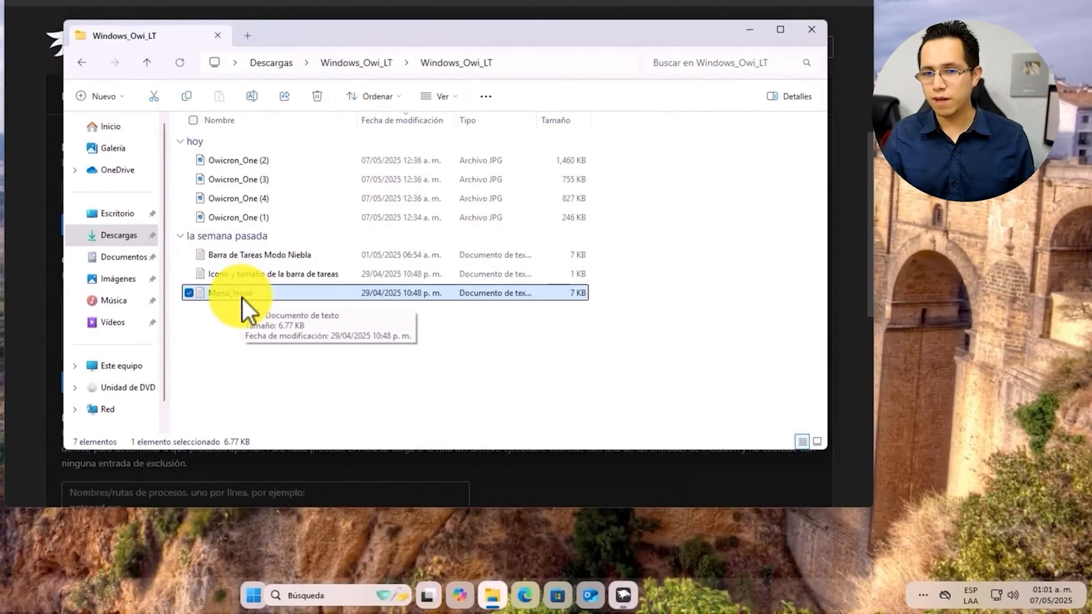
double_click(243, 297)
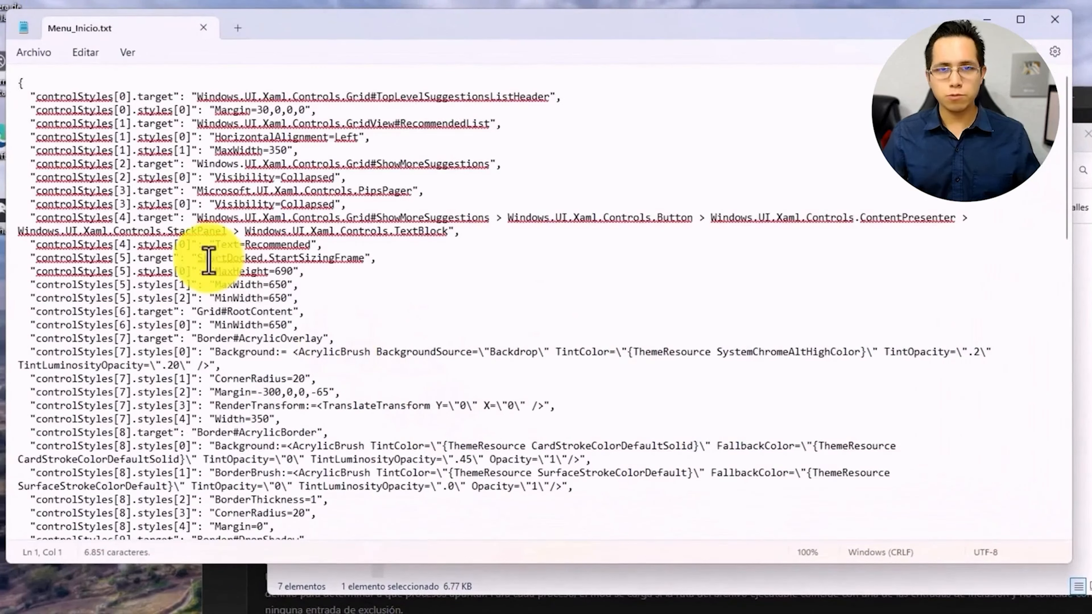
Copy all of the Menu_Inicio theme text, then minimize Notepad and the folder window
left_click(77, 54)
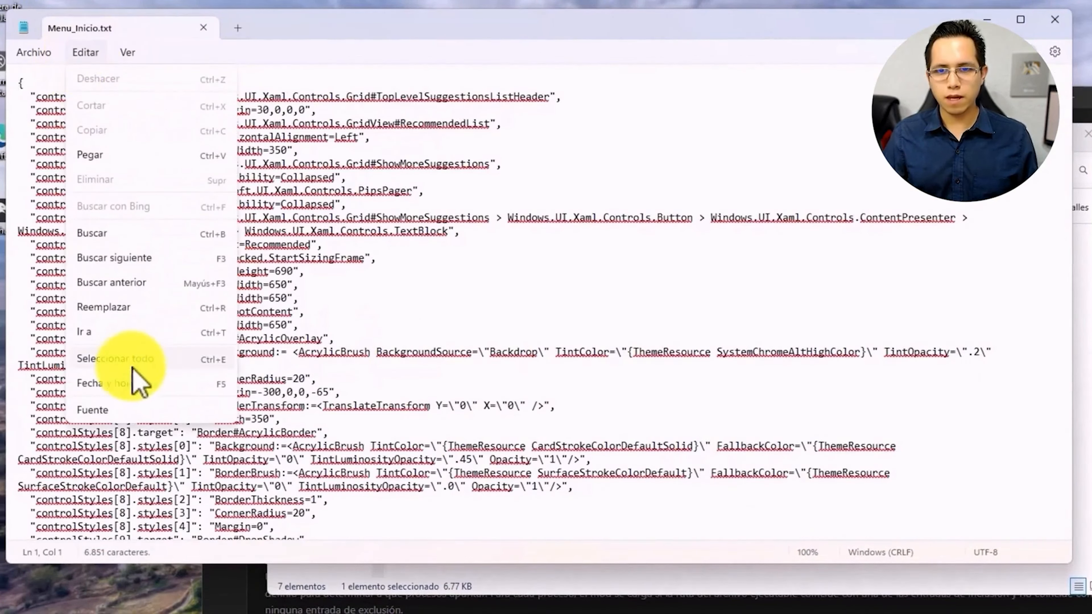
left_click(206, 361)
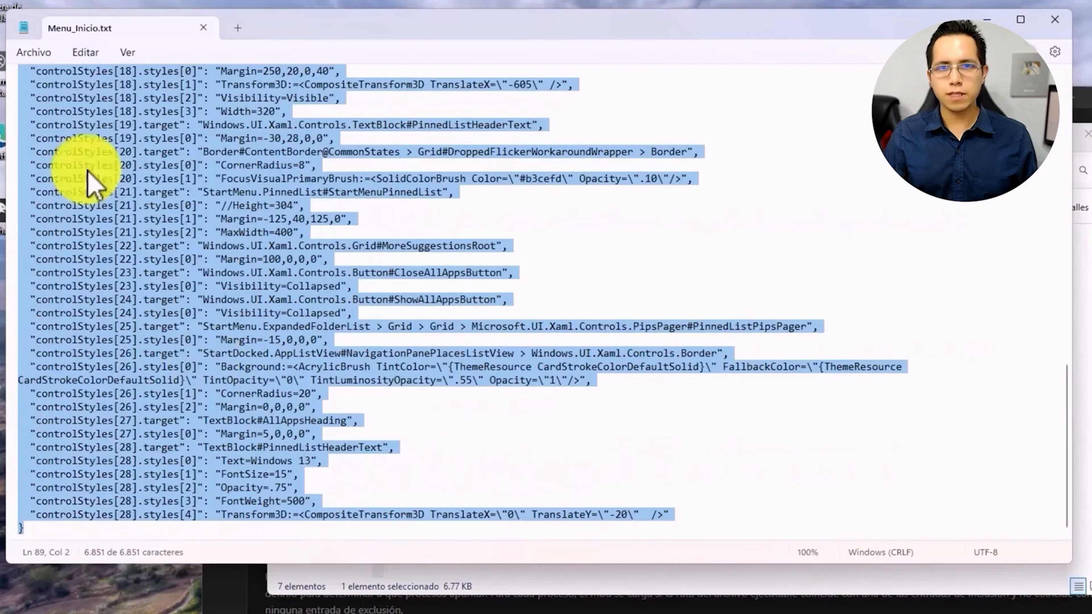
left_click(85, 53)
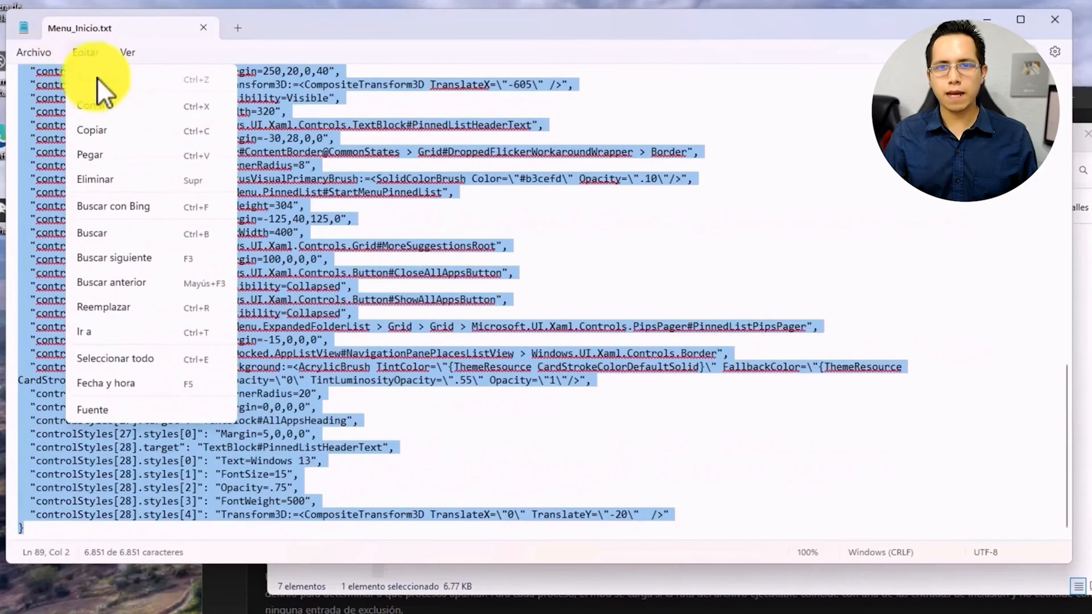
left_click(118, 134)
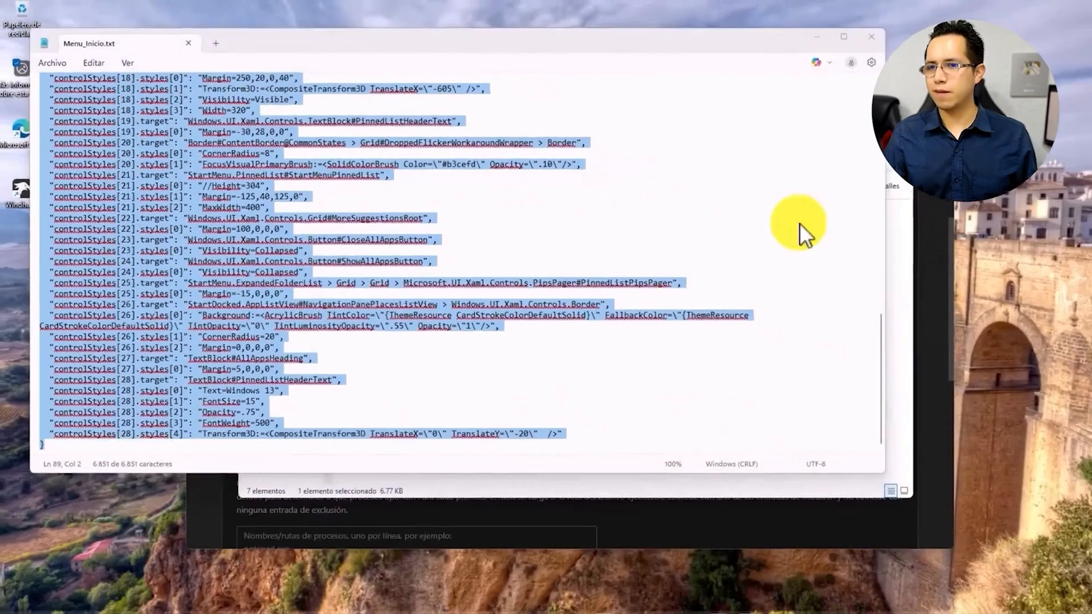
left_click(817, 37)
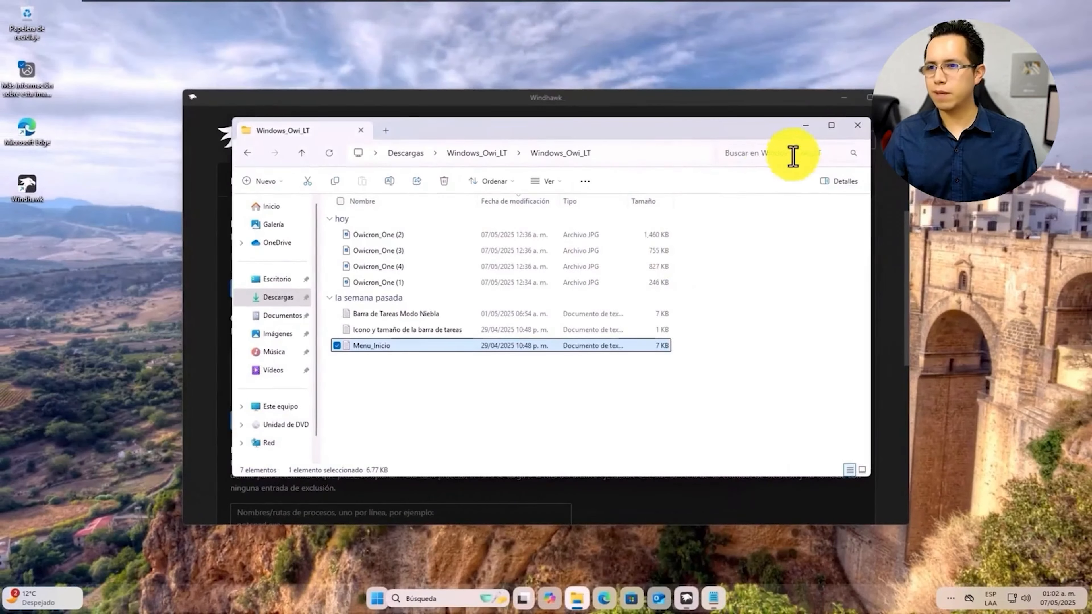
left_click(802, 126)
left_click(376, 369)
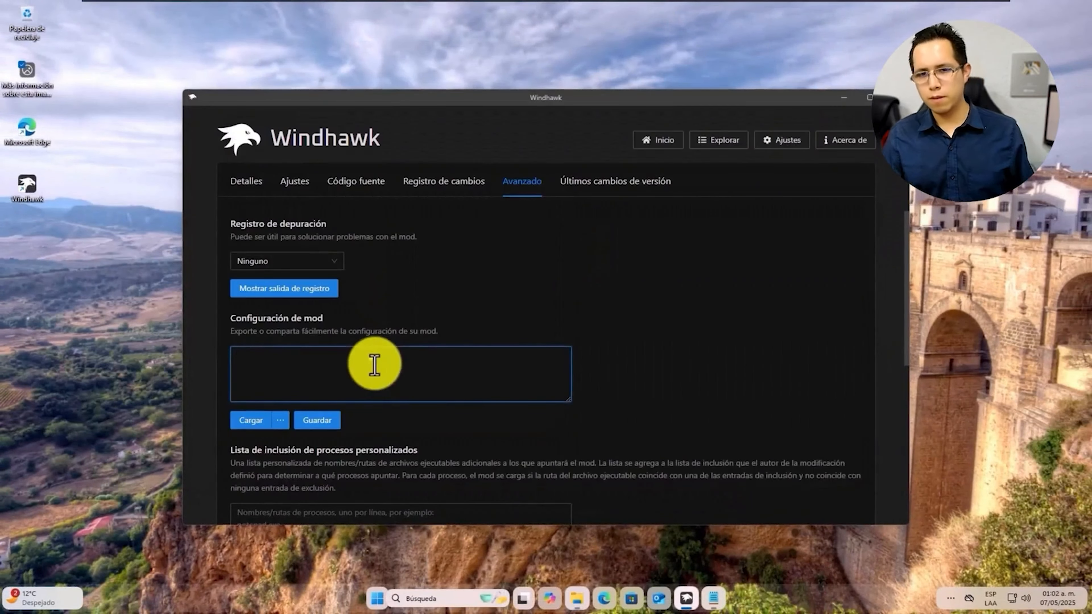
Paste and save the Menu_Inicio theme in the Start Menu Styler, close Windhawk, and view the restyled Start menu
right_click(374, 369)
left_click(396, 413)
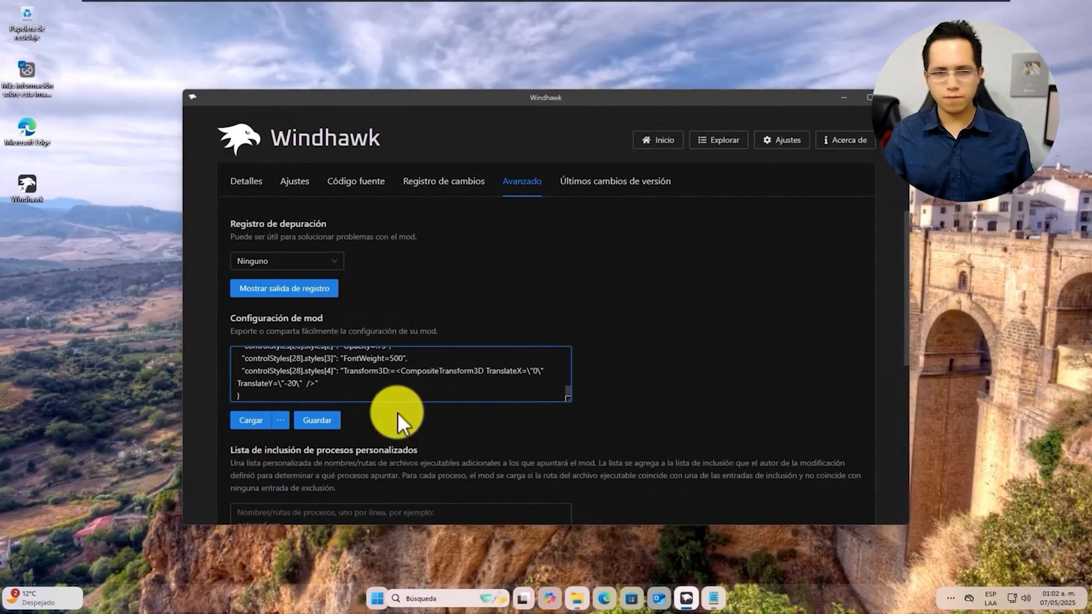
left_click(323, 421)
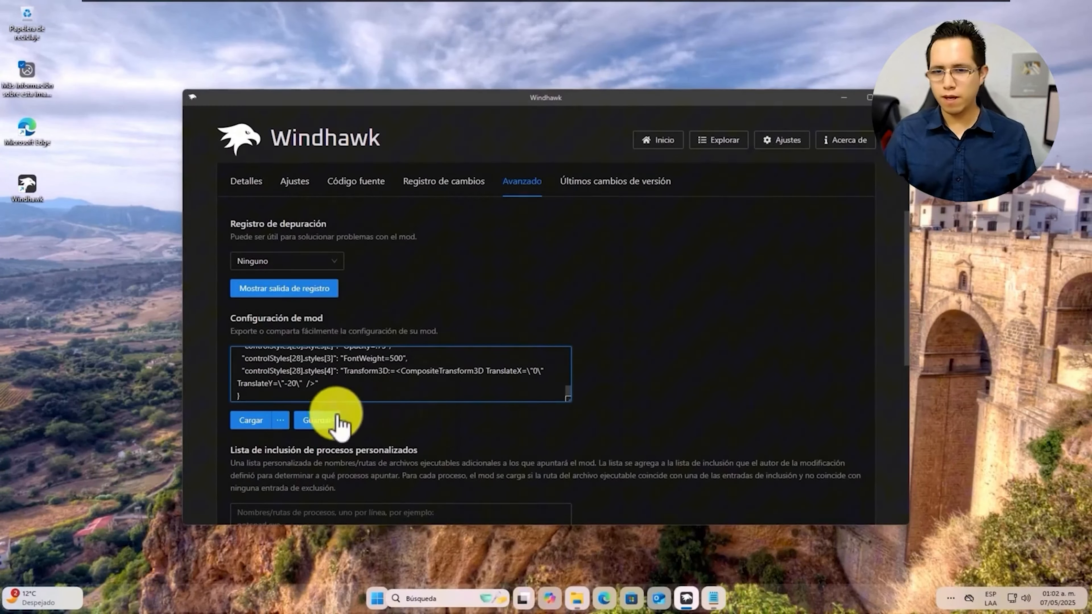
left_click(313, 426)
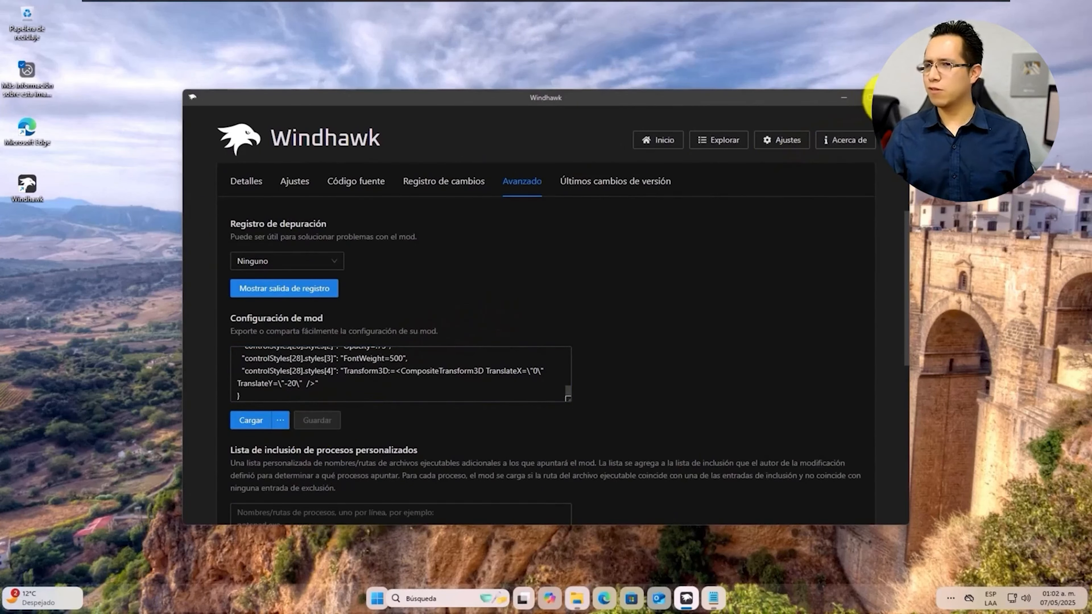
left_click(896, 97)
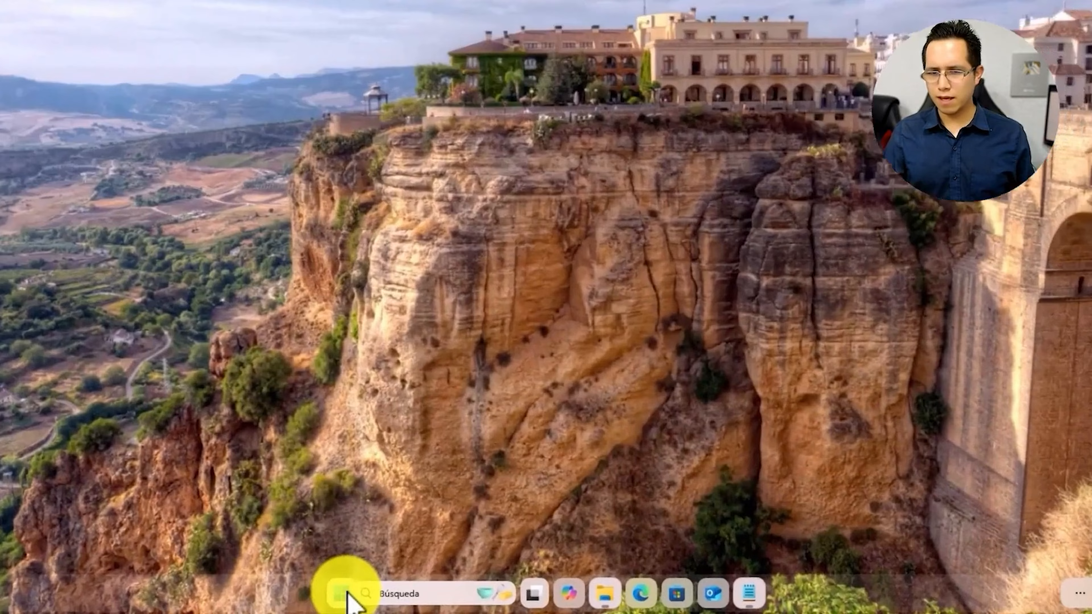
left_click(342, 593)
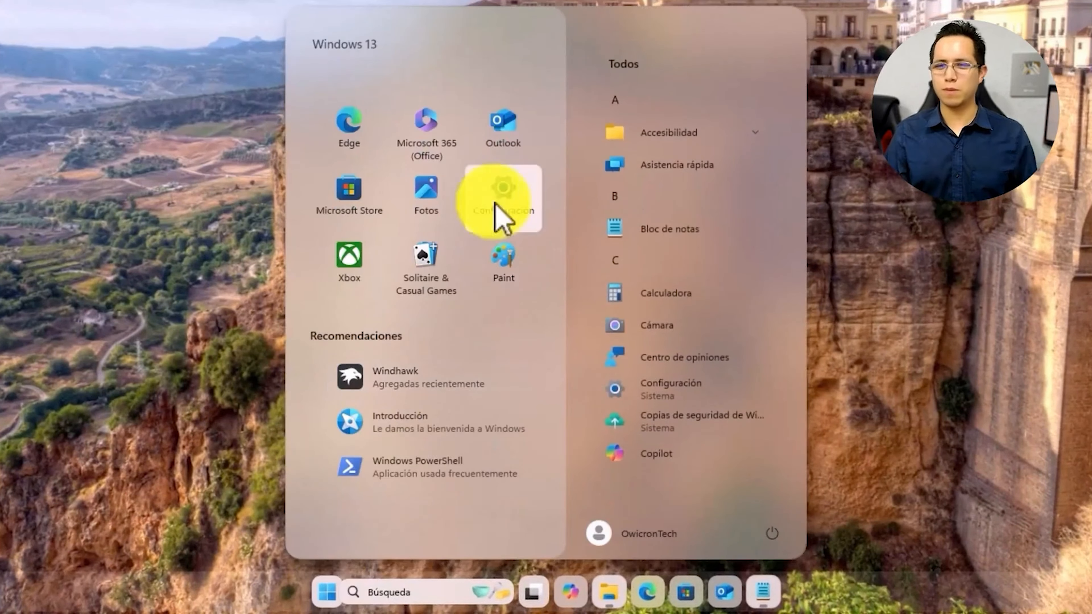
scroll(500, 215, "down", 4)
scroll(481, 210, "up", 4)
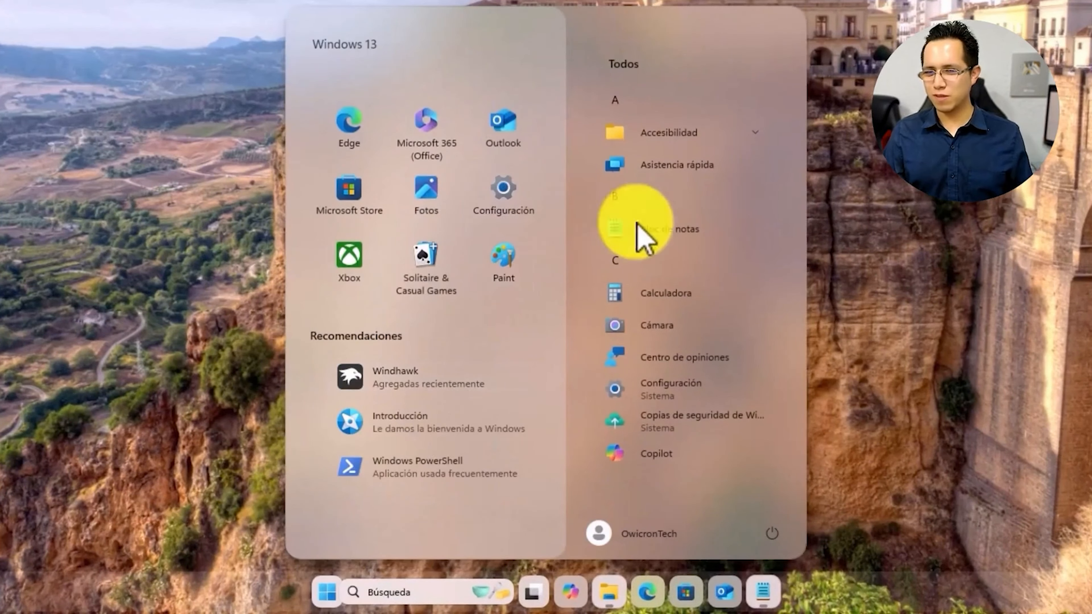
scroll(651, 237, "down", 8)
scroll(645, 211, "up", 8)
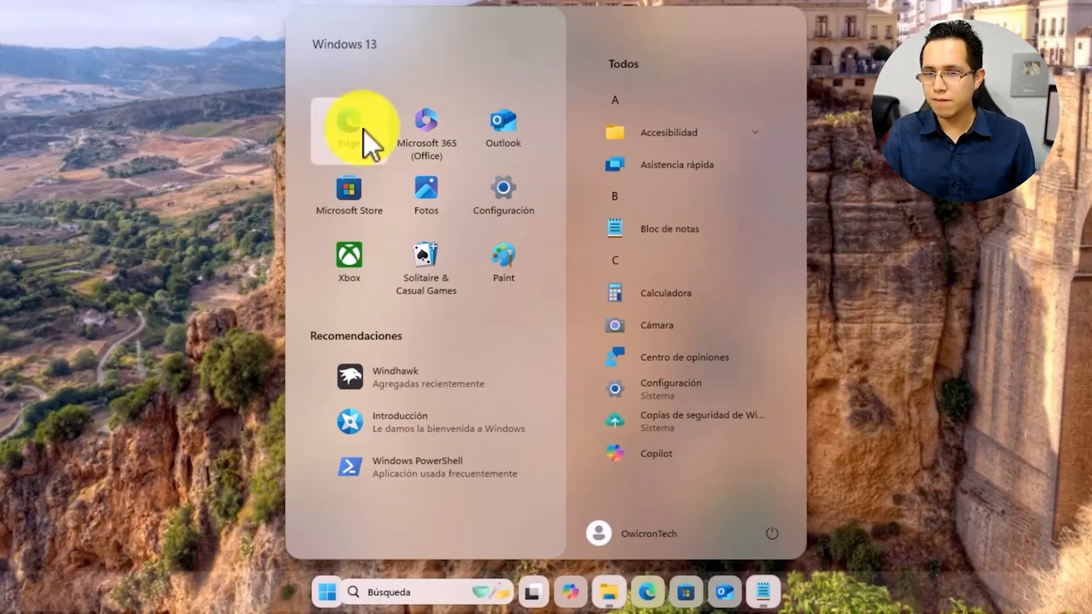
scroll(430, 181, "down", 2)
scroll(507, 215, "up", 2)
scroll(653, 244, "down", 5)
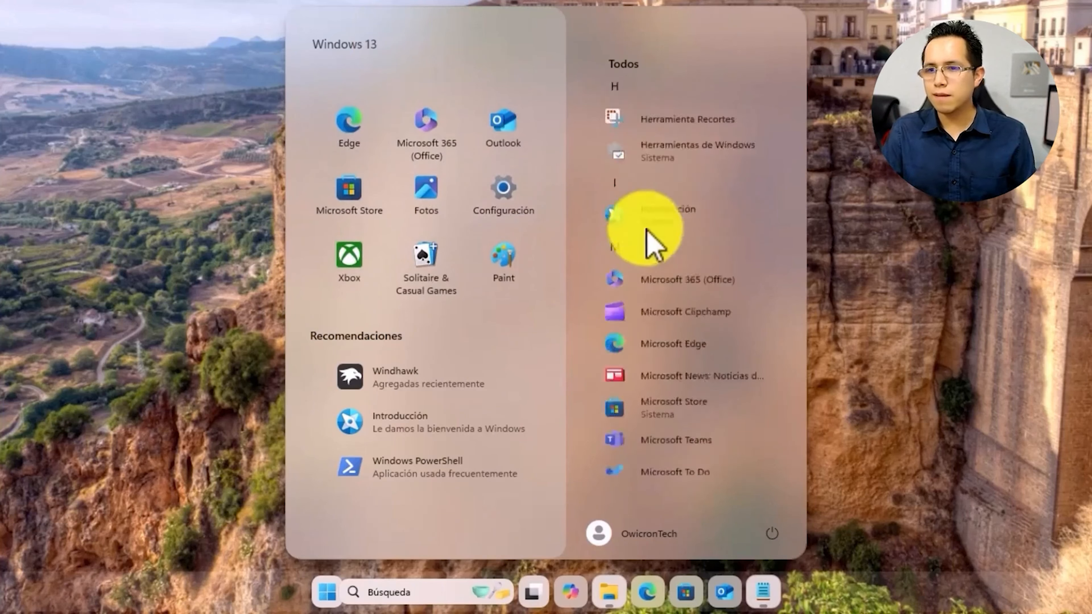
scroll(645, 234, "up", 5)
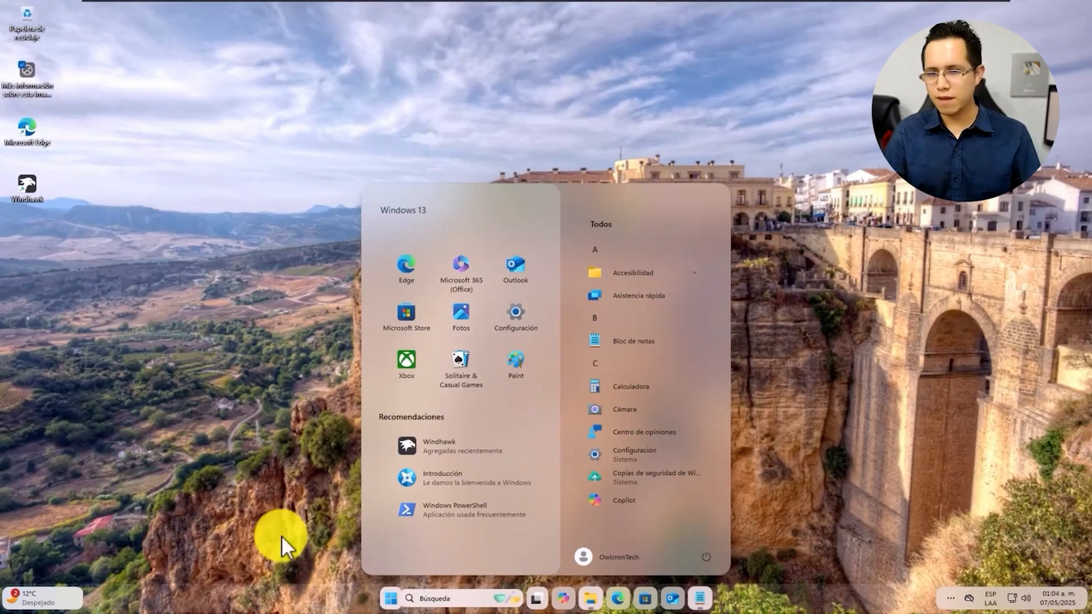
Glance at the notifications and Widgets panels, then open File Explorer on Windows_Owi_LT
left_click(1058, 599)
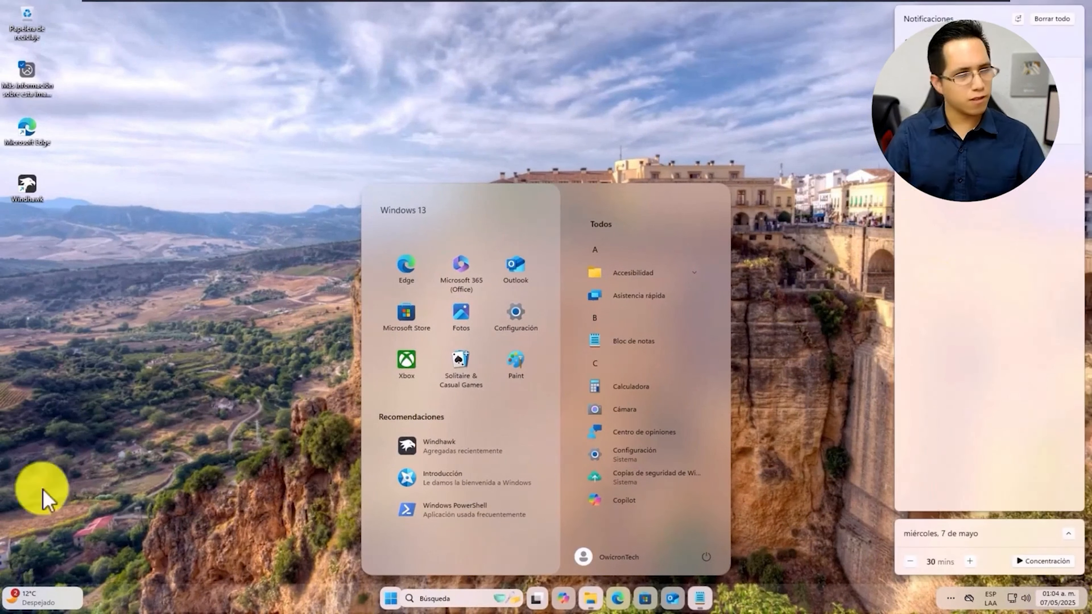
left_click(62, 603)
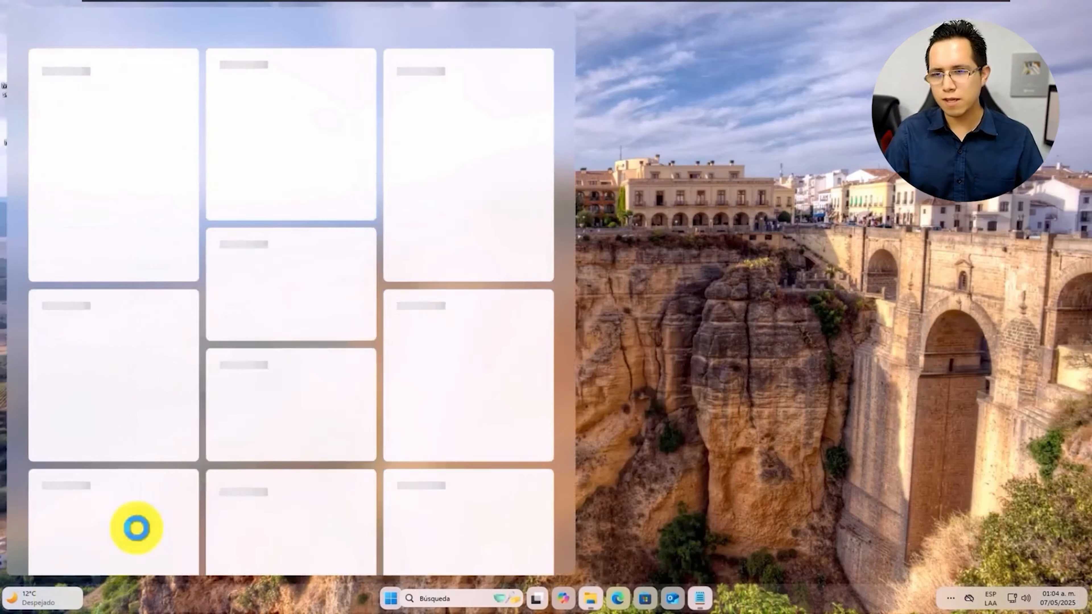
left_click(666, 325)
left_click(578, 602)
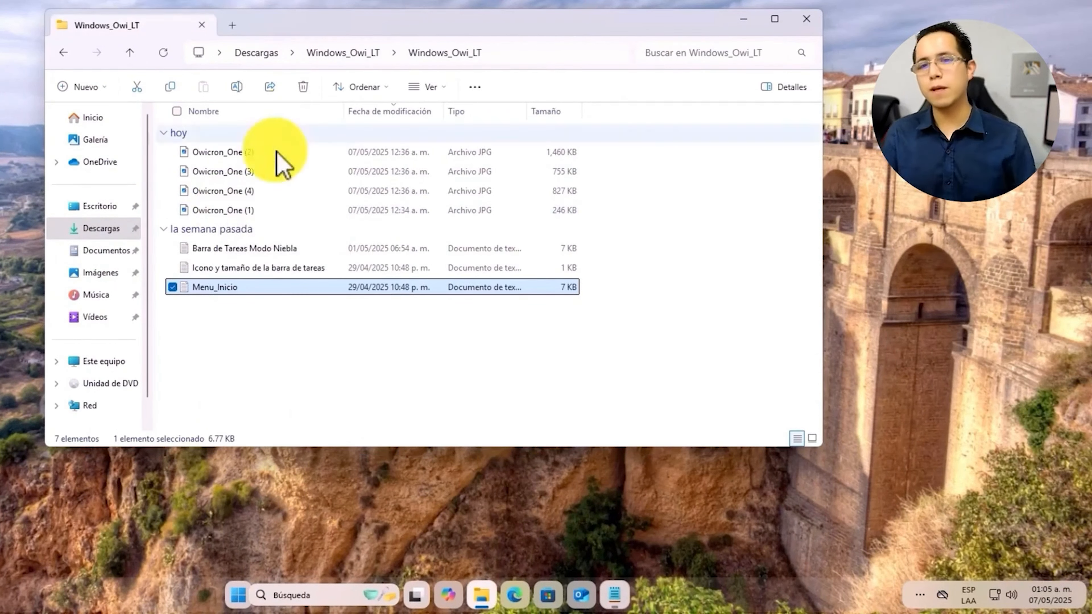
Copy the four Owicron_One images into the Imágenes folder
left_click(253, 152)
left_click(246, 171, "ctrl")
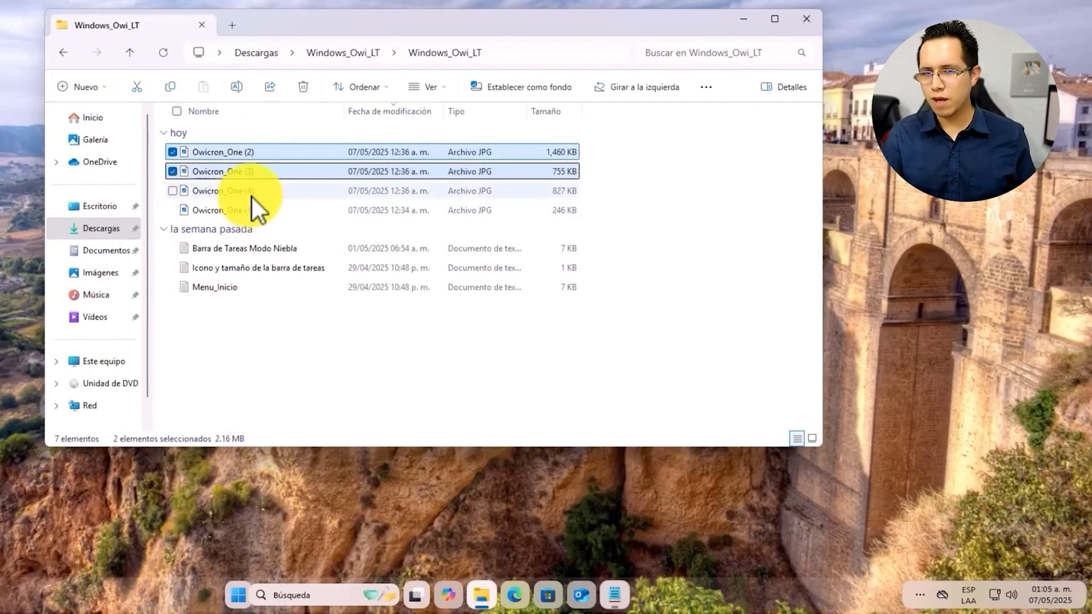
left_click(250, 192, "ctrl")
left_click(253, 210, "ctrl")
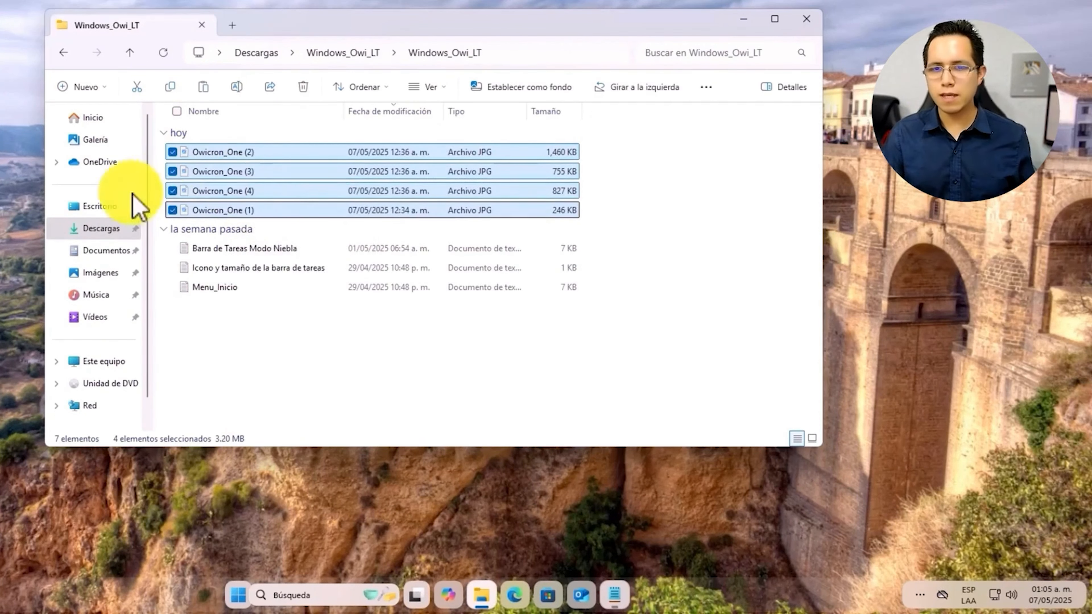
left_click(99, 273)
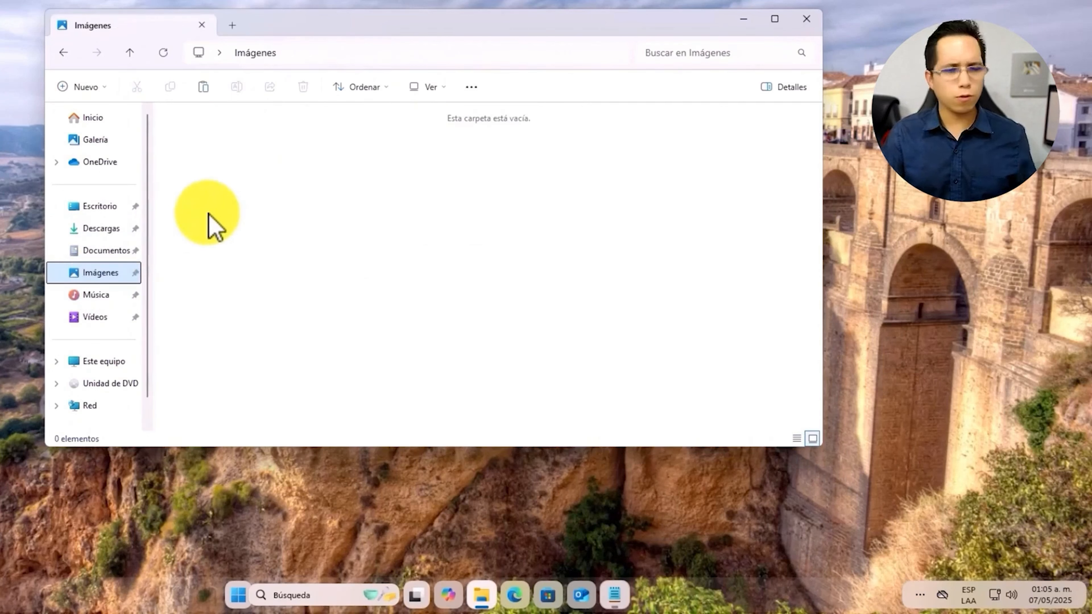
right_click(226, 219)
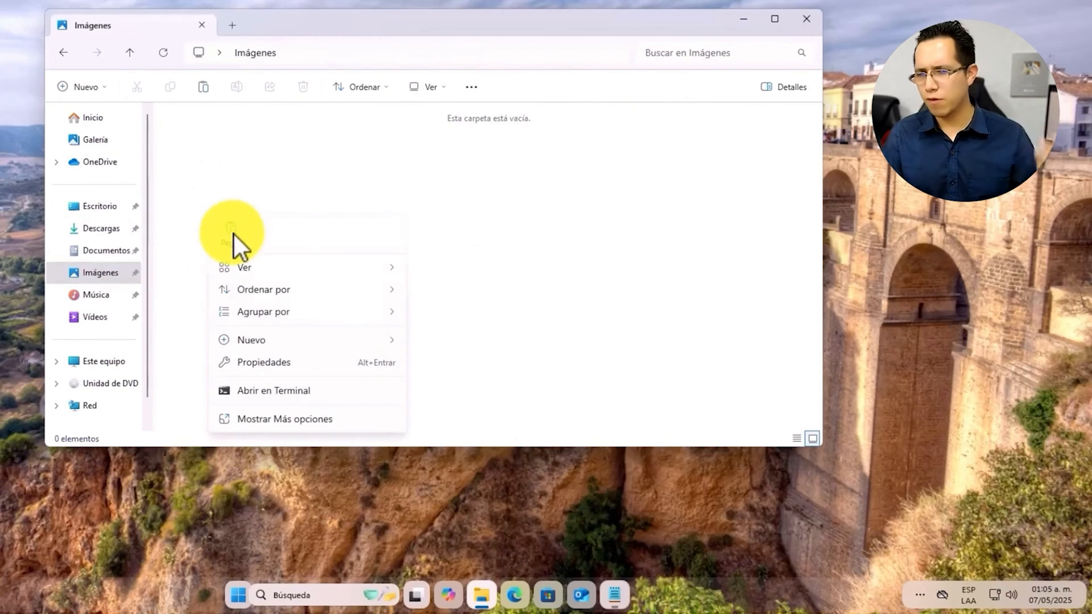
left_click(234, 234)
left_click(226, 225)
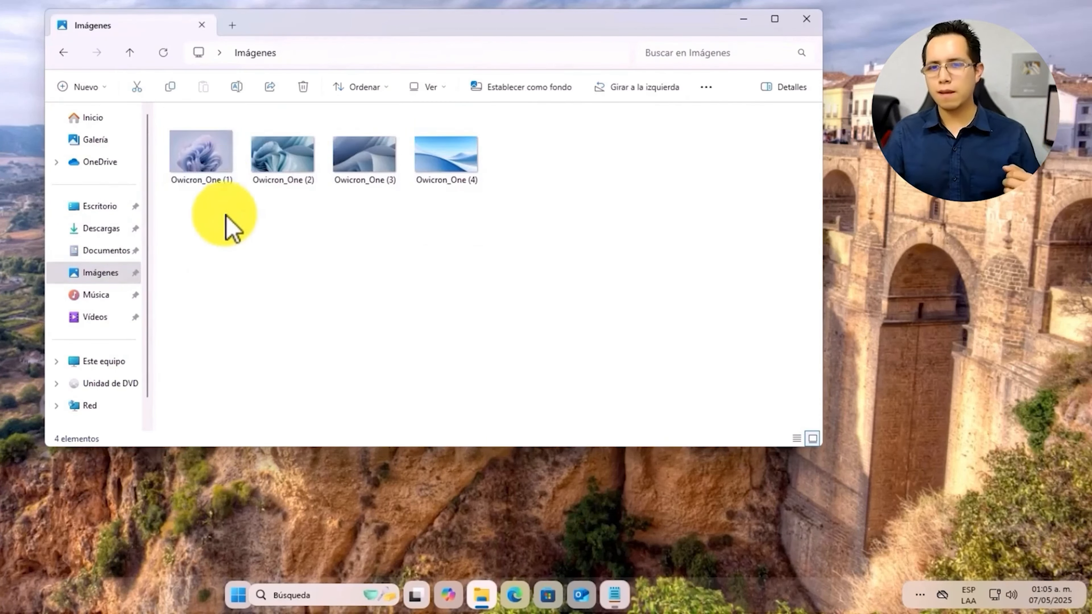
Set Owicron_One (1) as the desktop wallpaper and close the window
right_click(218, 177)
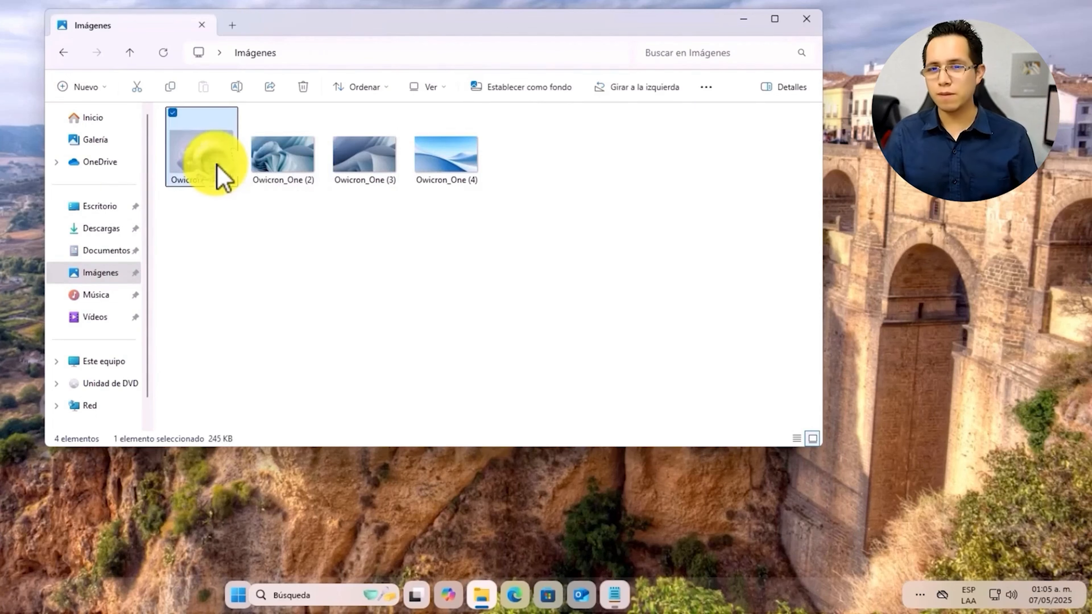
left_click(304, 263)
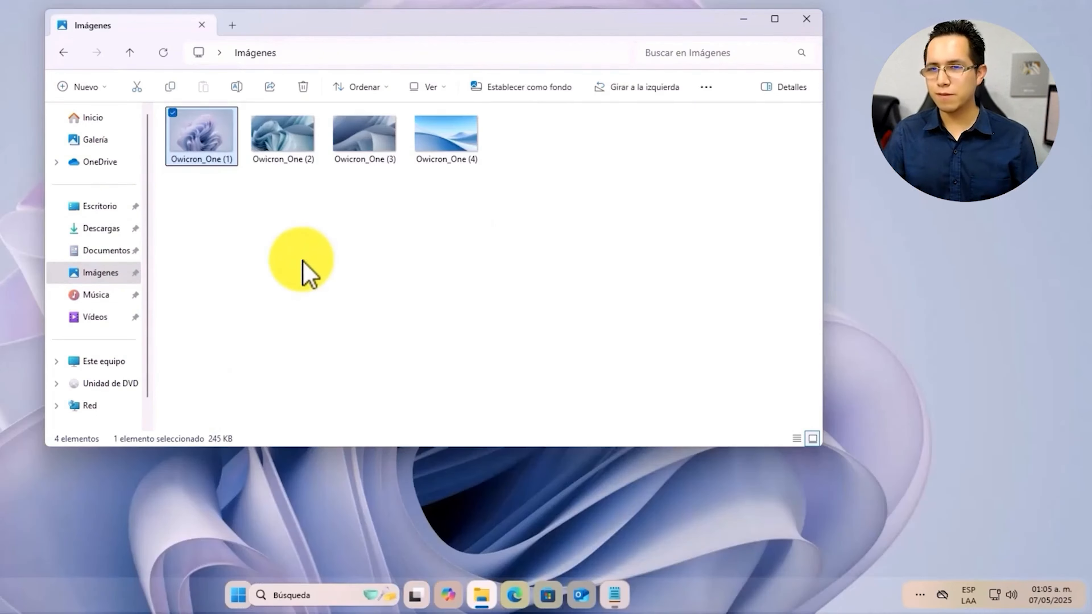
left_click(806, 17)
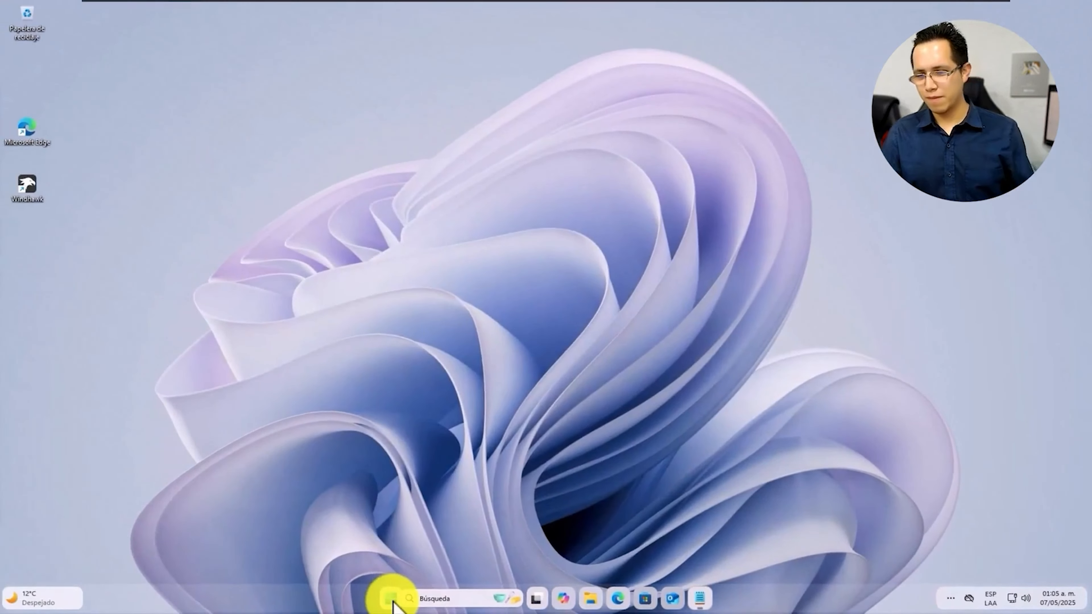
Open and close the Start menu again to check its new look
left_click(373, 598)
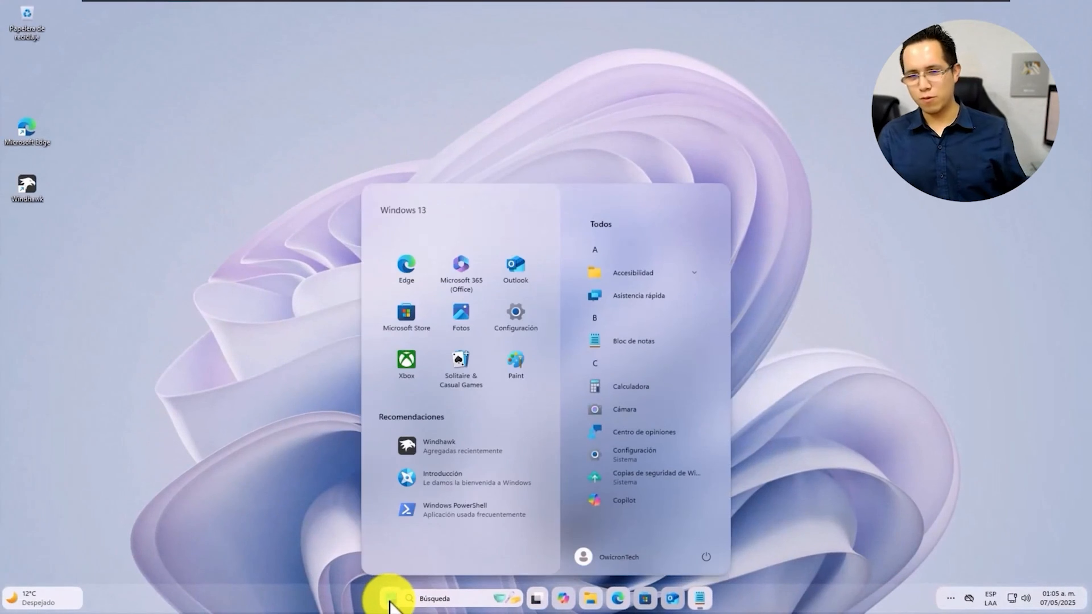
left_click(389, 602)
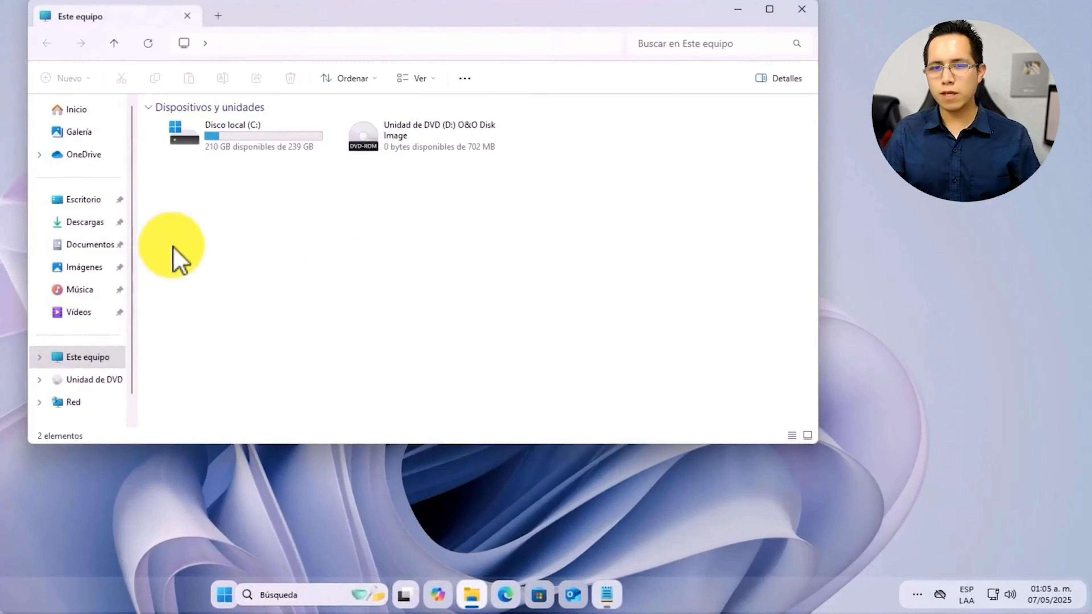
Create a Windows_13_Lite folder in Imágenes and move the four Owicron_One images into it
left_click(83, 267)
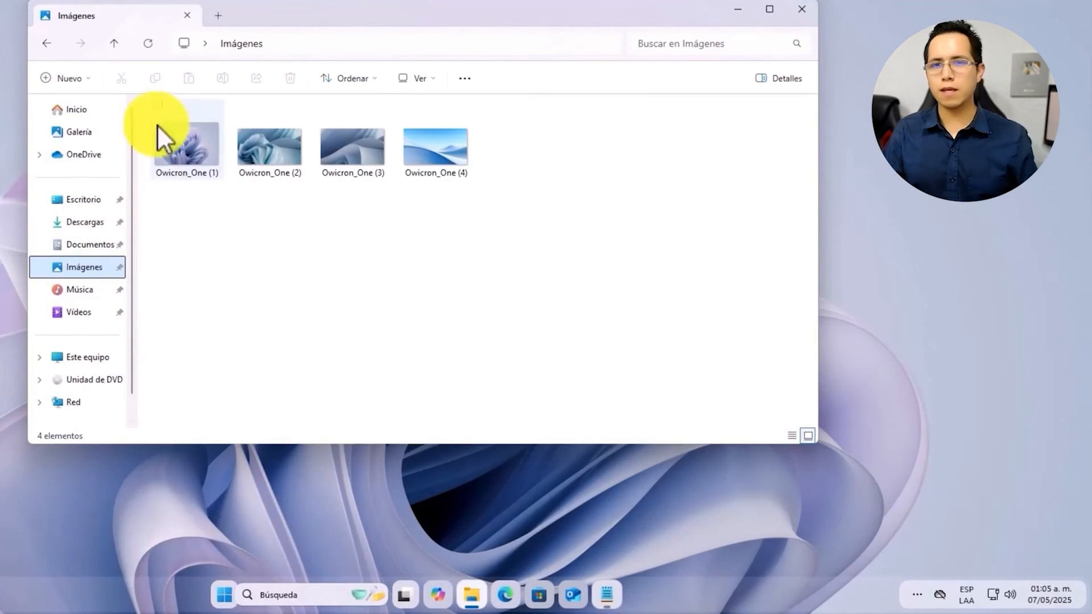
left_click(67, 78)
left_click(103, 111)
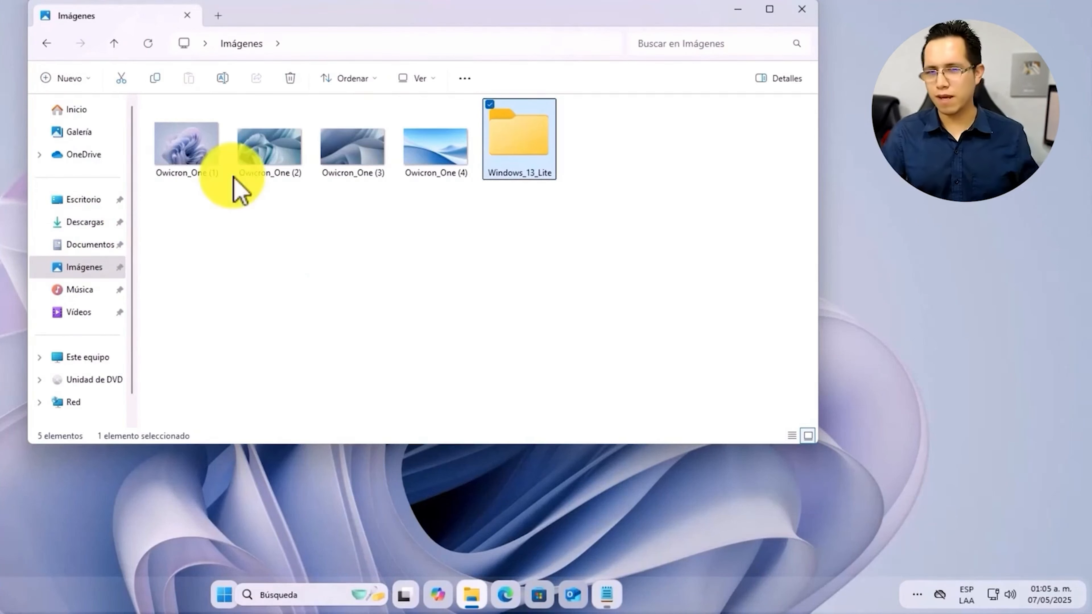
left_click_drag(190, 244, 453, 136)
left_click_drag(196, 153, 541, 146)
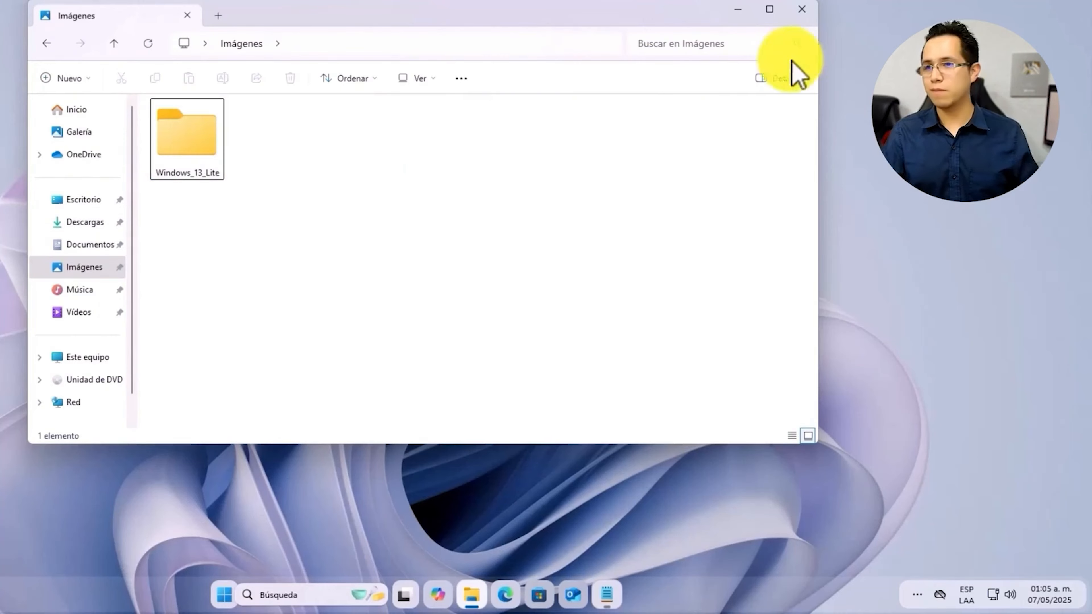
left_click(803, 13)
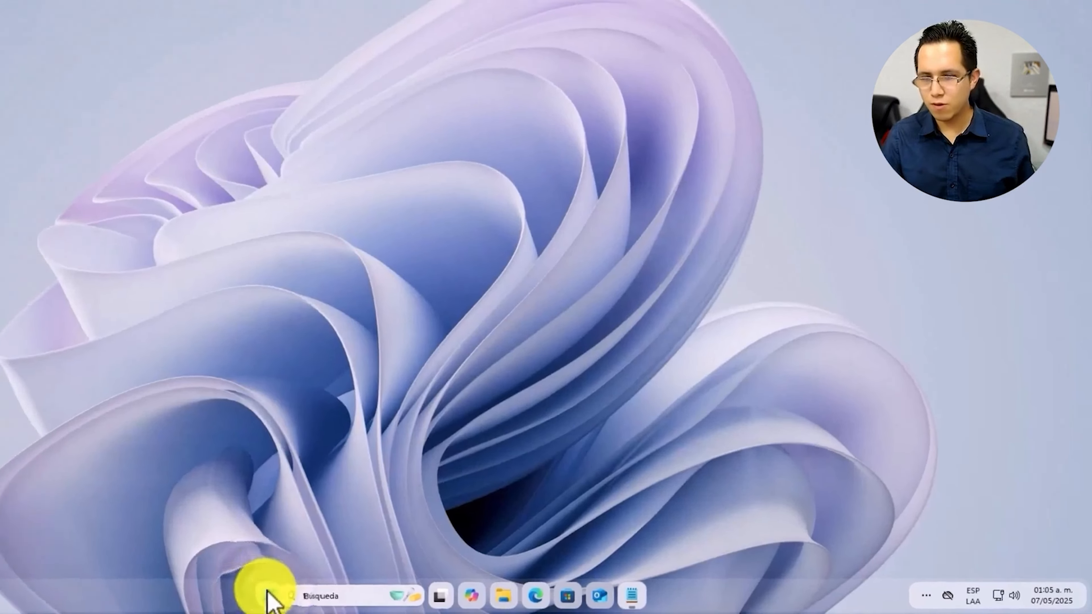
Open Windows Settings at Personalización > Fondo
right_click(224, 596)
left_click(208, 443)
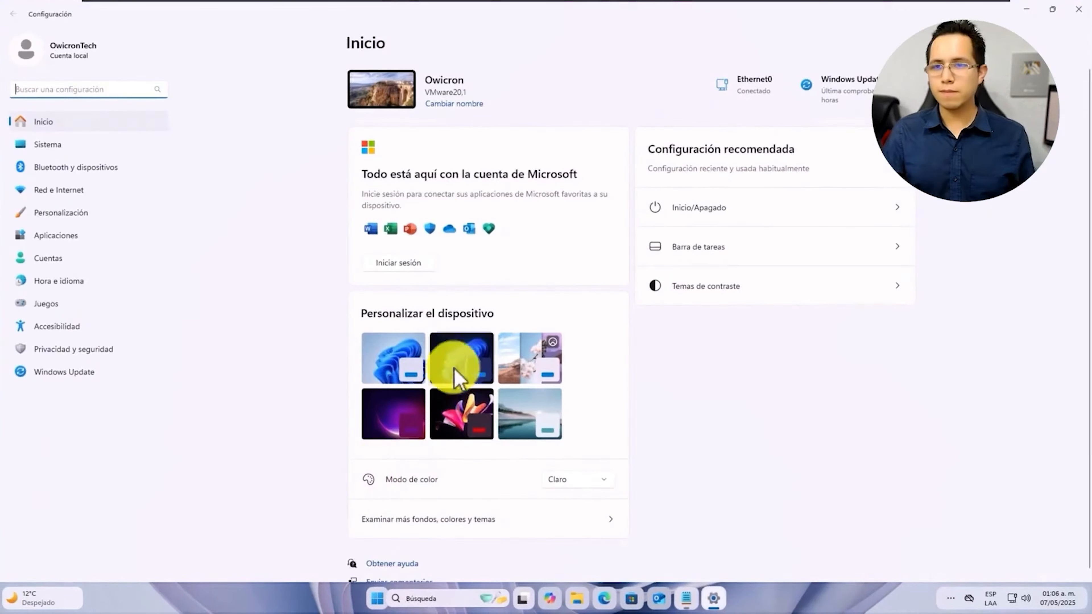
left_click(67, 214)
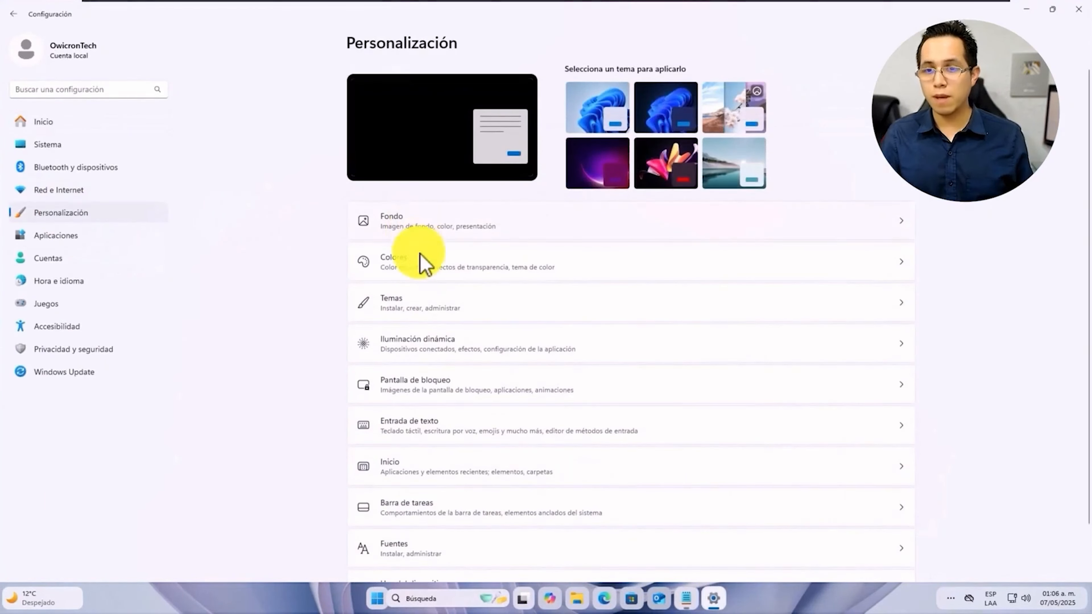
left_click(436, 240)
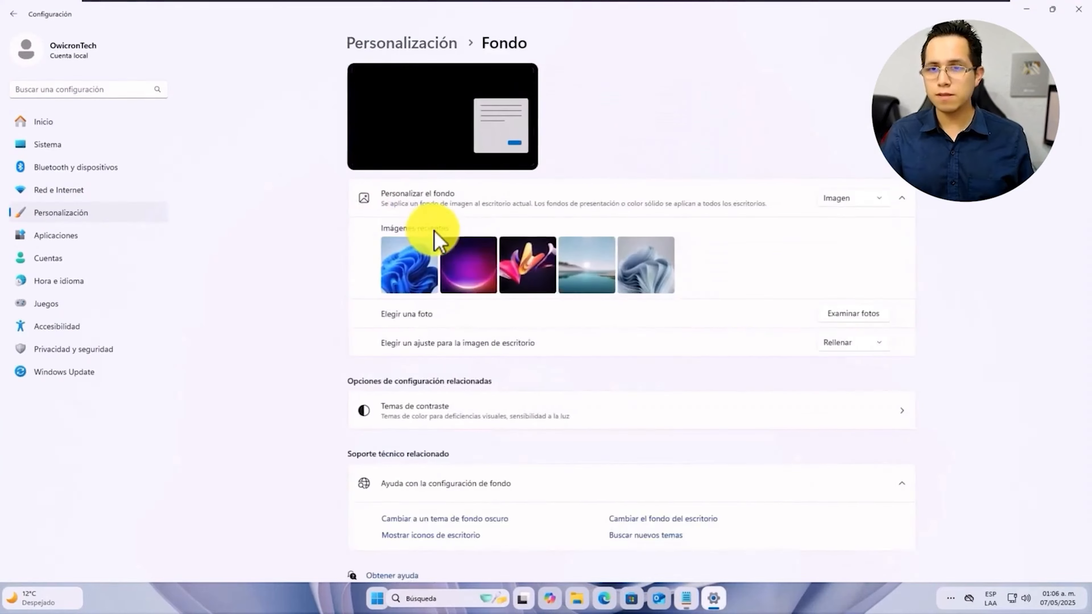
Set the background to a Windows_13_Lite slideshow changing every 1 minute, then close Settings
left_click(750, 36)
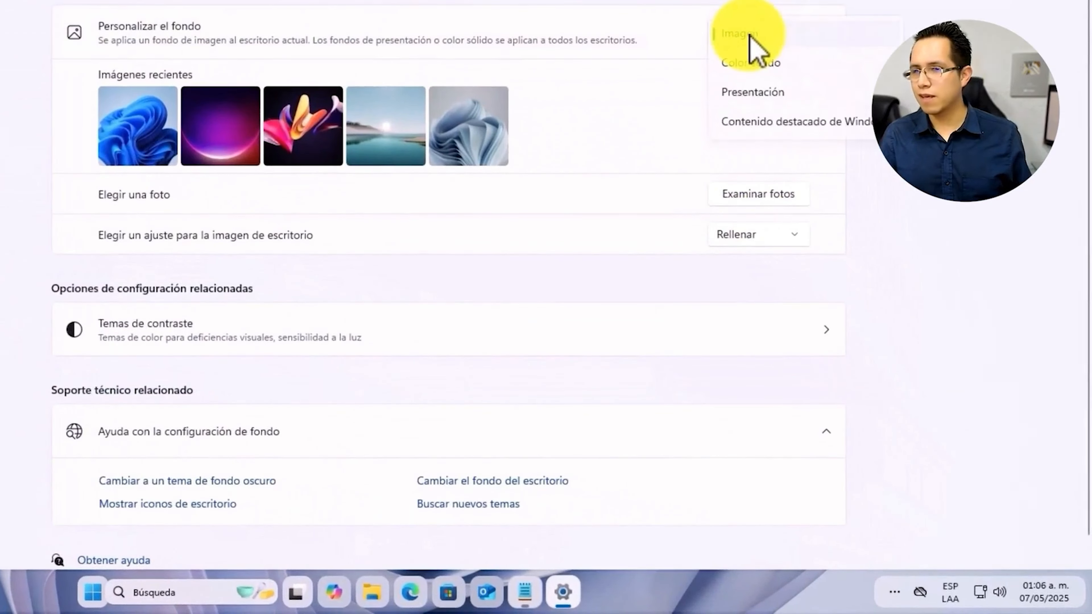
left_click(771, 91)
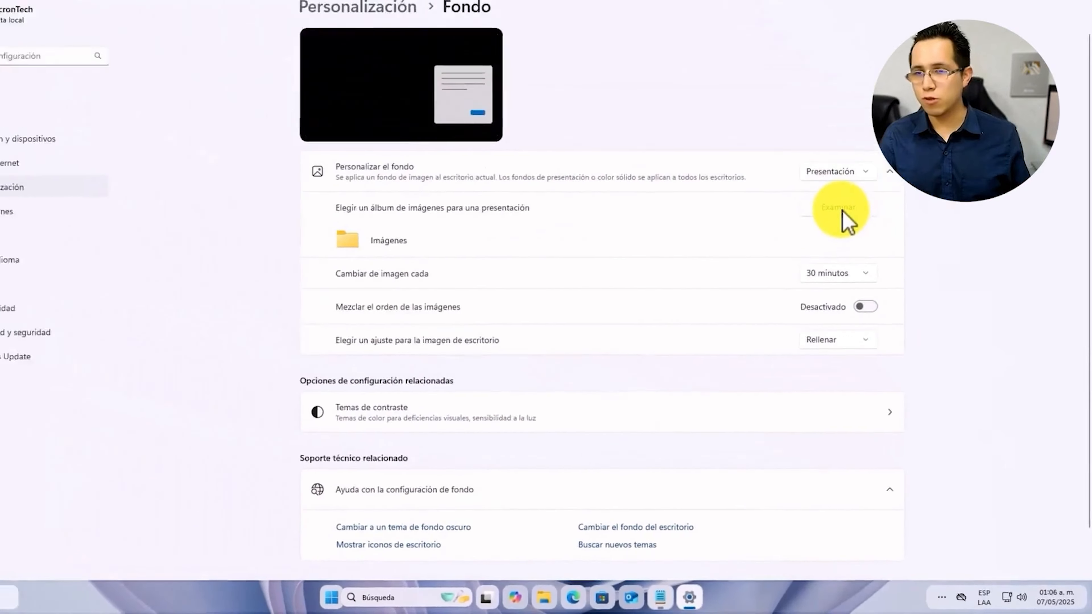
left_click(843, 210)
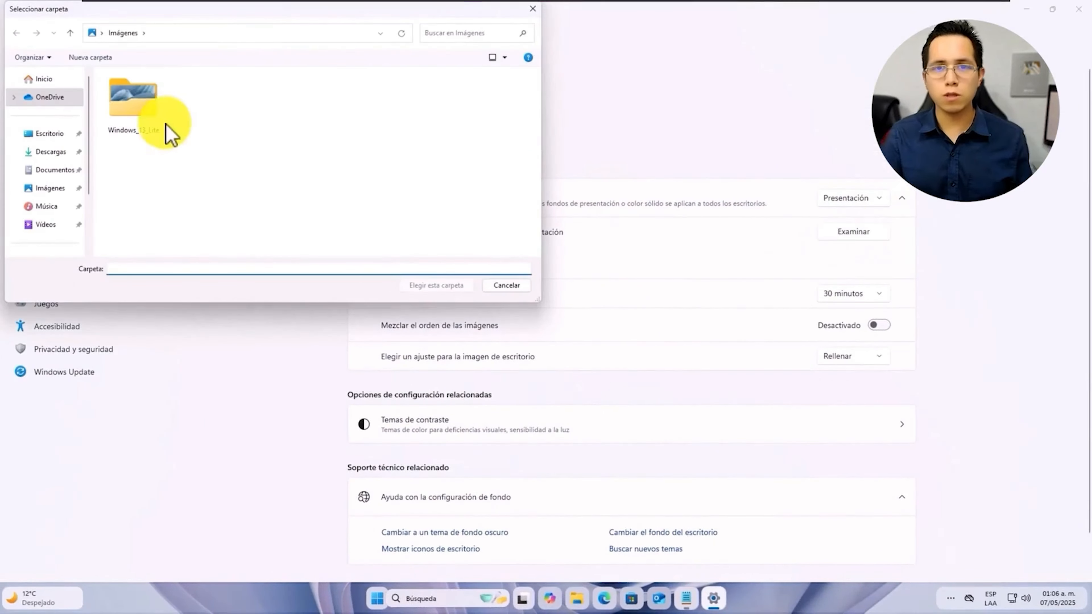
left_click(139, 105)
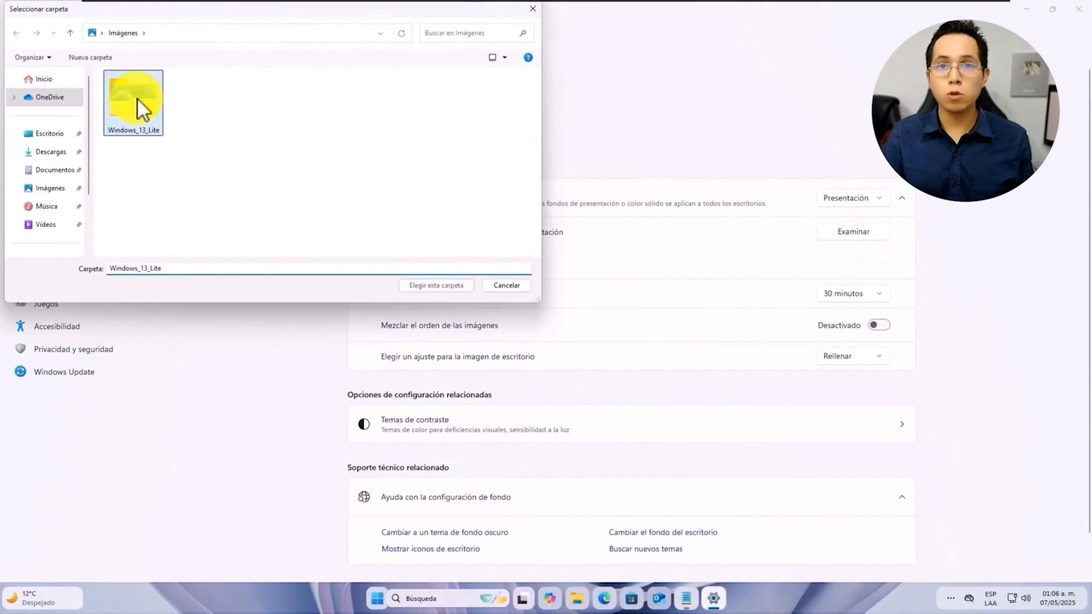
left_click(443, 284)
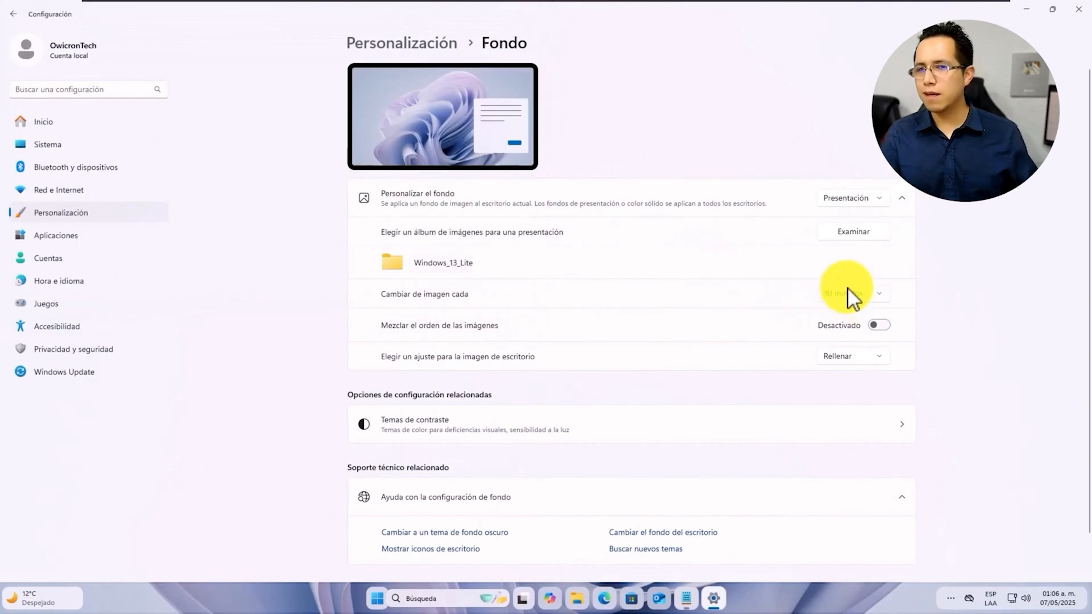
left_click(841, 254)
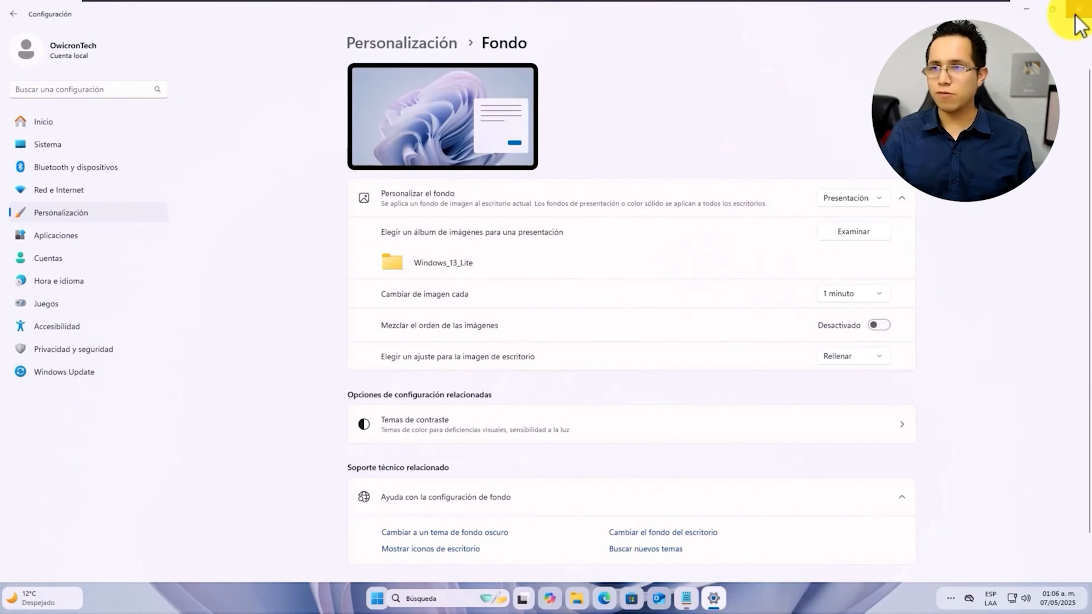
left_click(1078, 11)
Set taskbar alignment to Izquierda under Taskbar behaviors, then restore and centre the Settings window
right_click(288, 592)
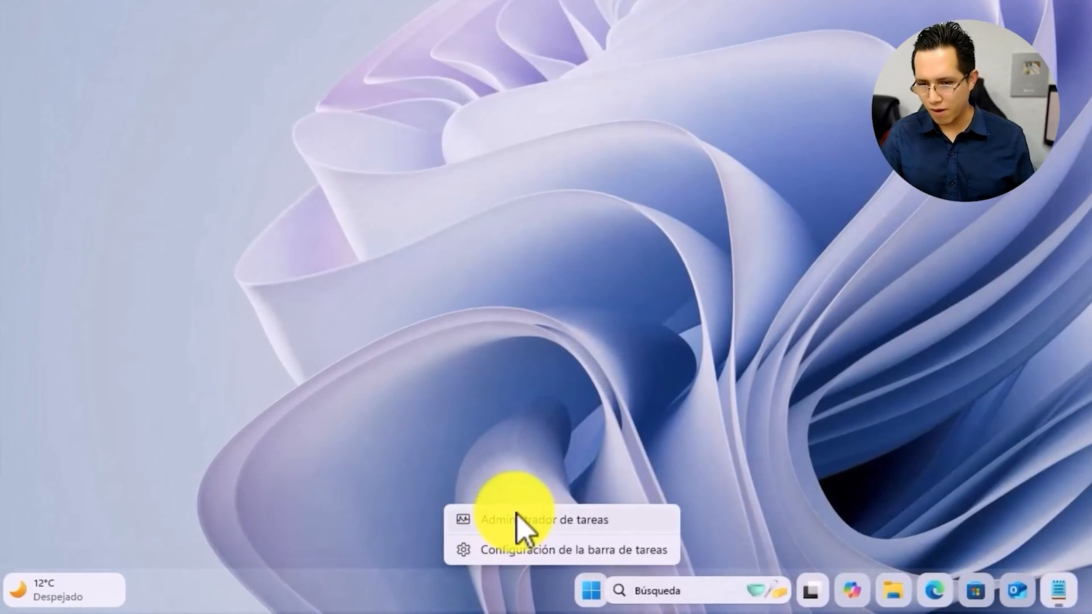
left_click(525, 549)
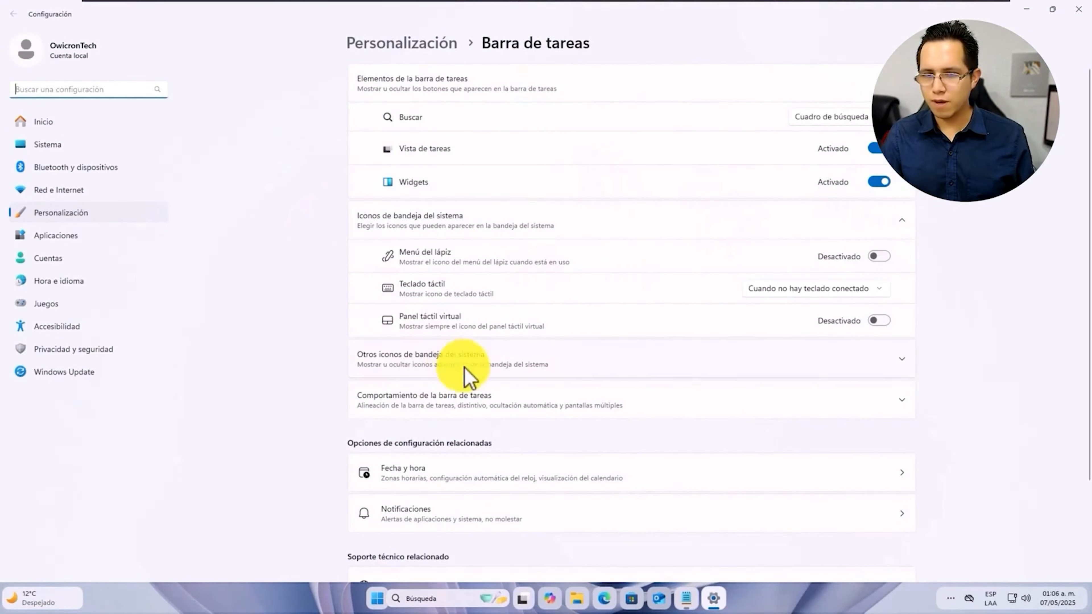
left_click(477, 409)
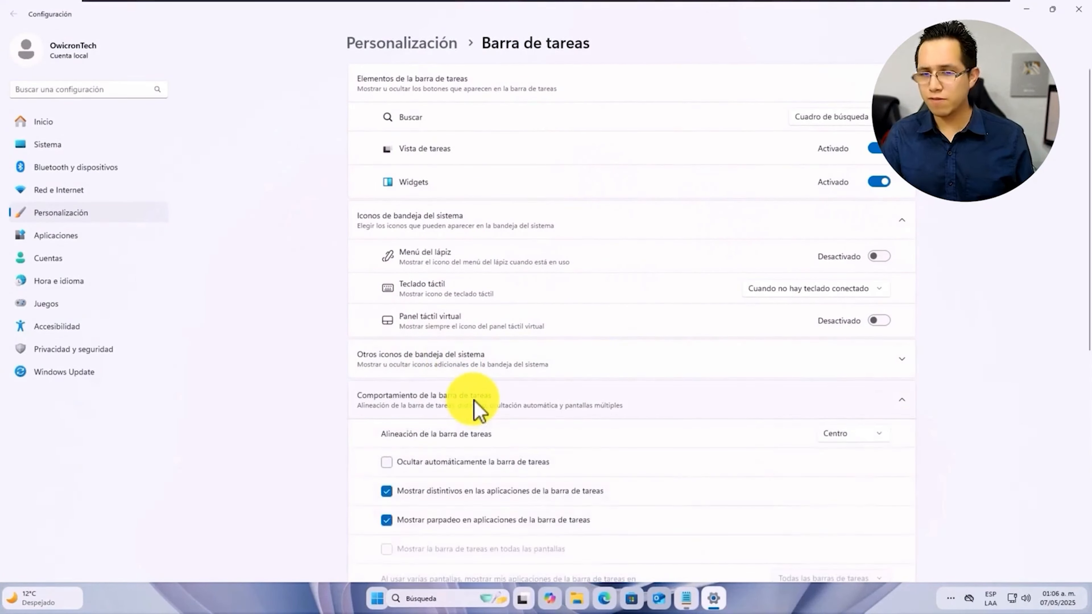
scroll(479, 398, "down", 5)
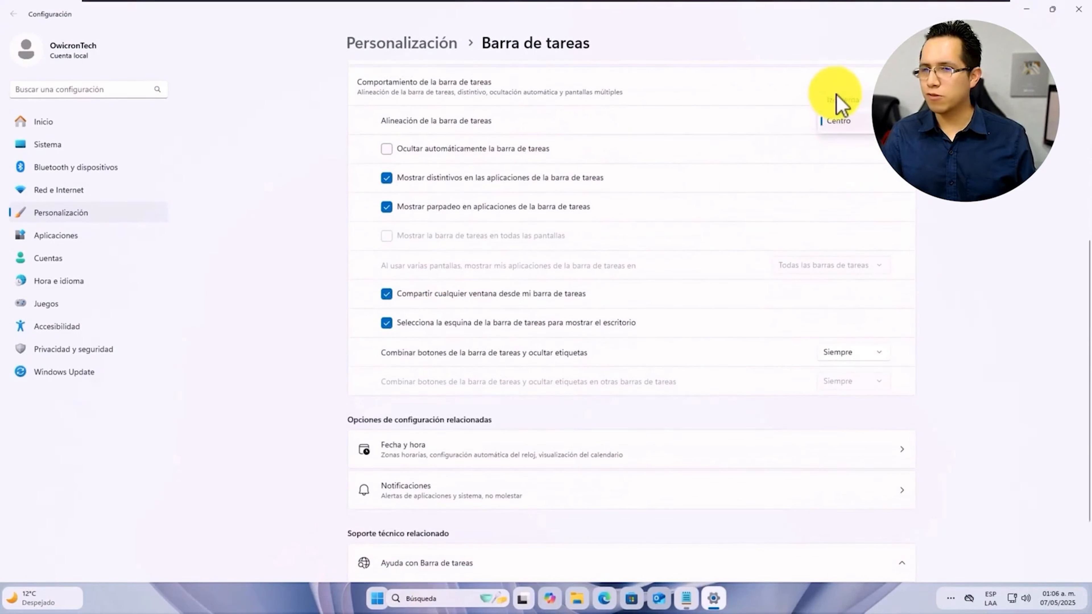
left_click(838, 101)
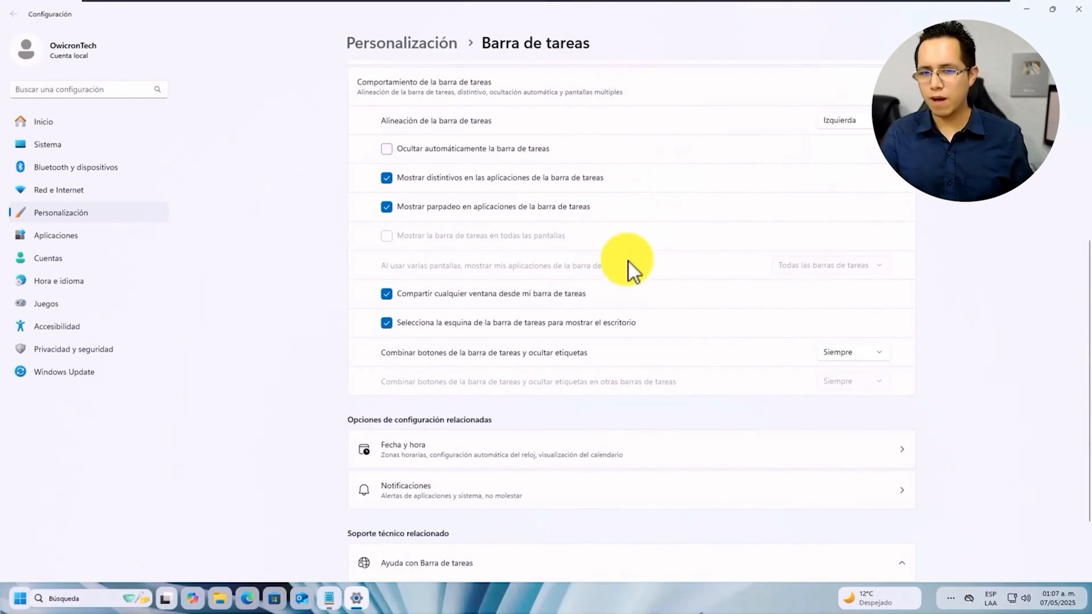
scroll(644, 300, "down", 2)
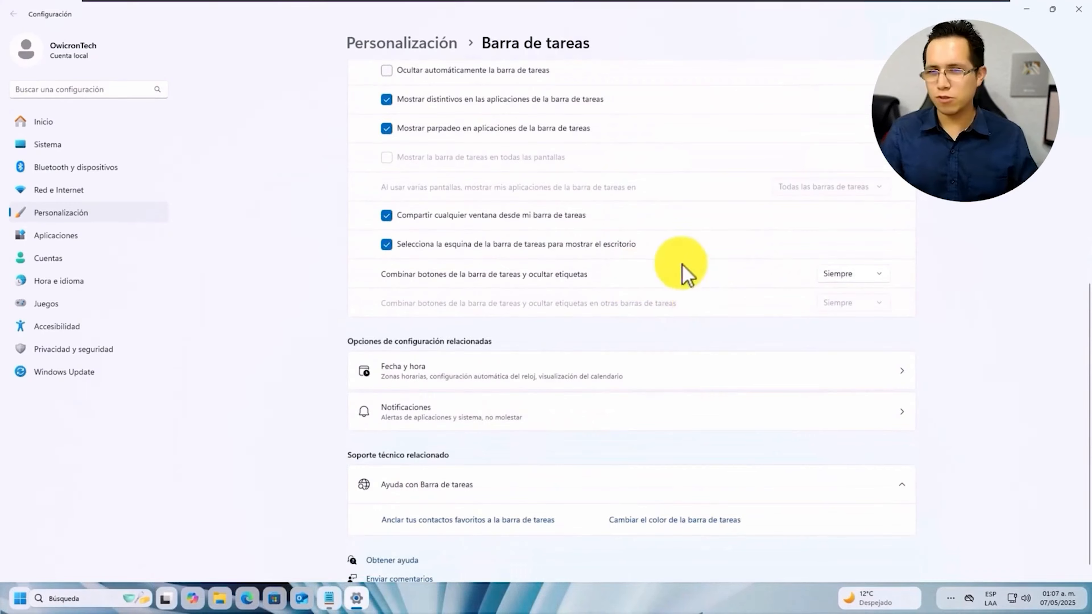
scroll(688, 274, "up", 10)
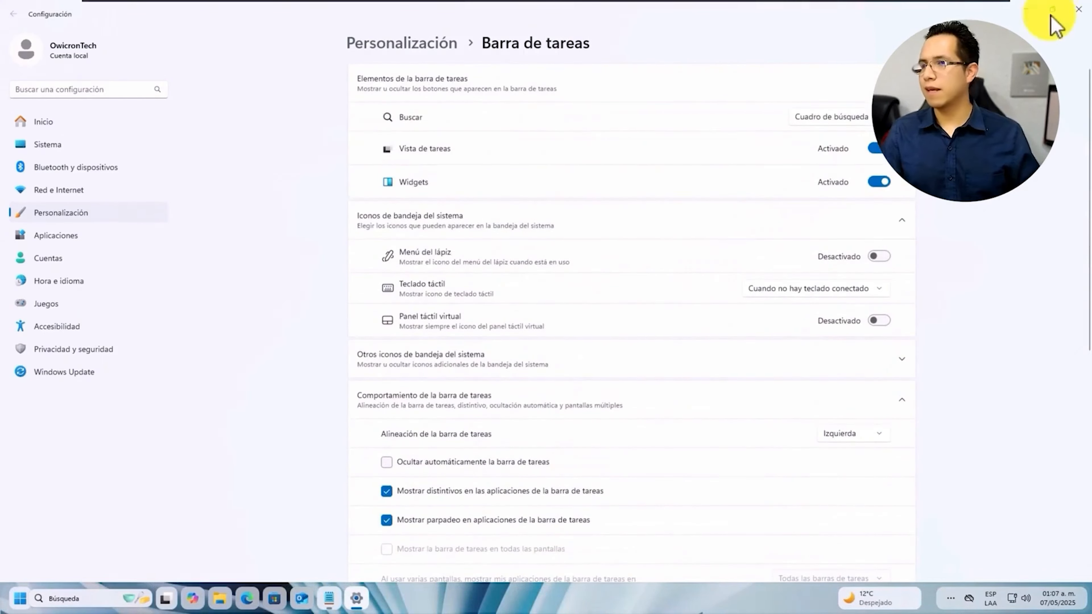
left_click(1063, 6)
left_click_drag(441, 27, 670, 135)
Close Settings, view the new Start menu, and go to Personalización > Inicio settings
left_click(762, 129)
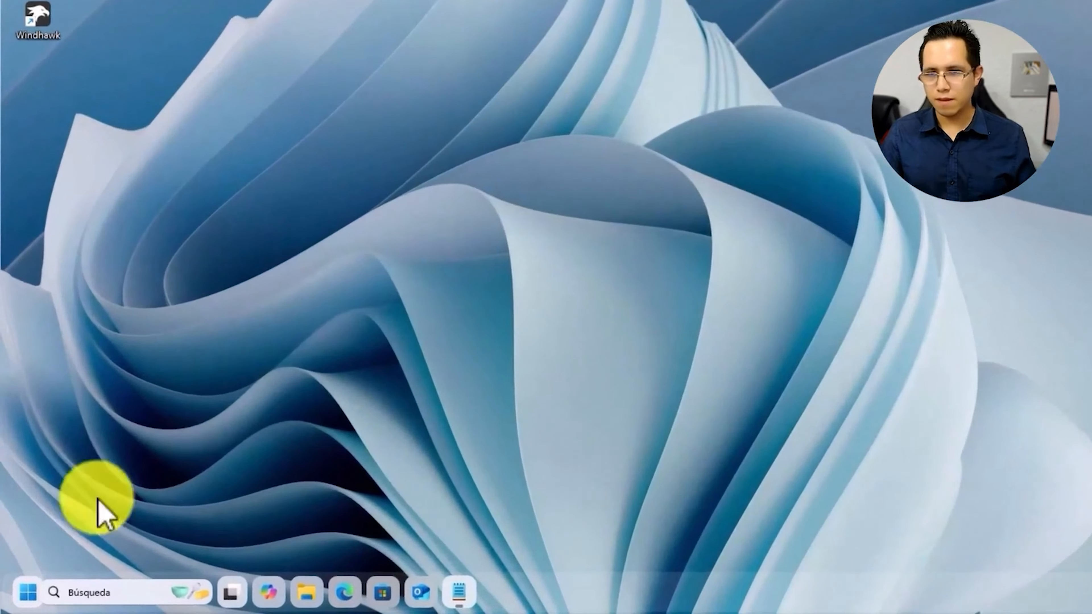
left_click(35, 594)
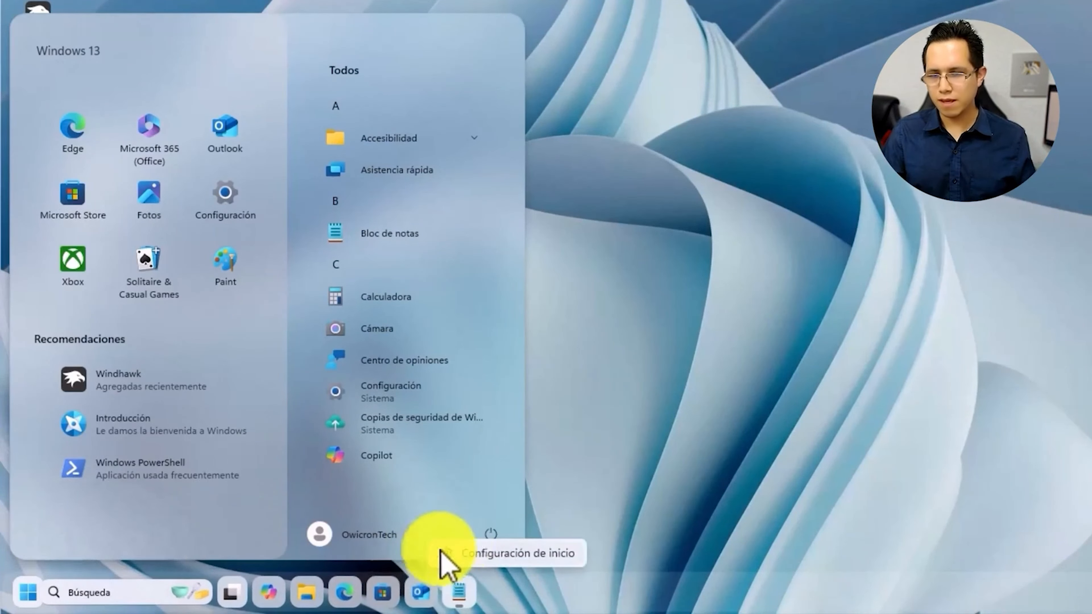
left_click(441, 553)
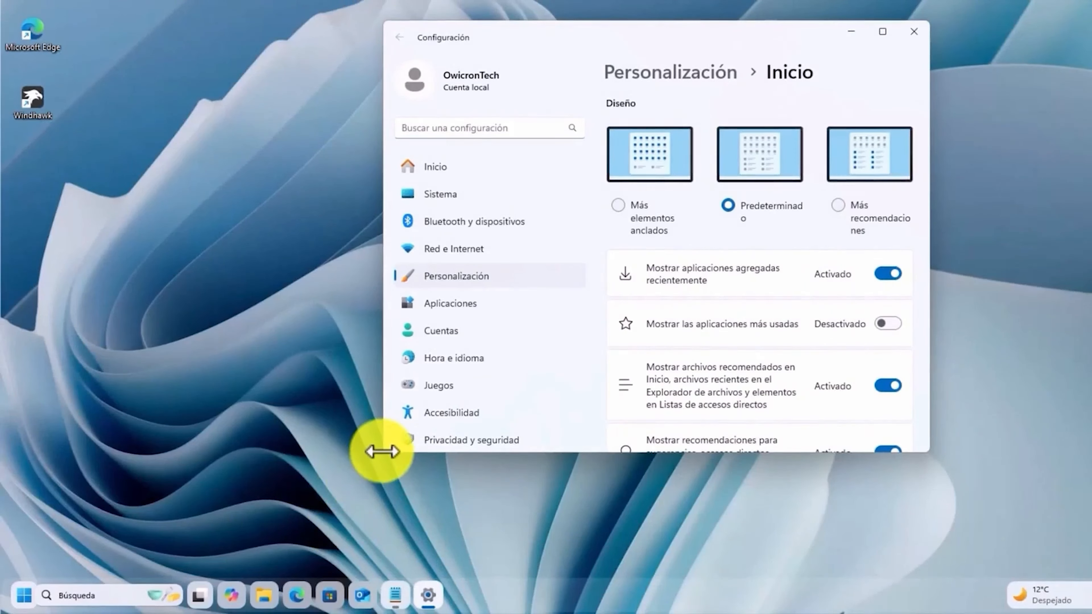
Enlarge Settings and turn off Start's recommended files, tips/new apps and account notifications
left_click_drag(382, 452, 258, 553)
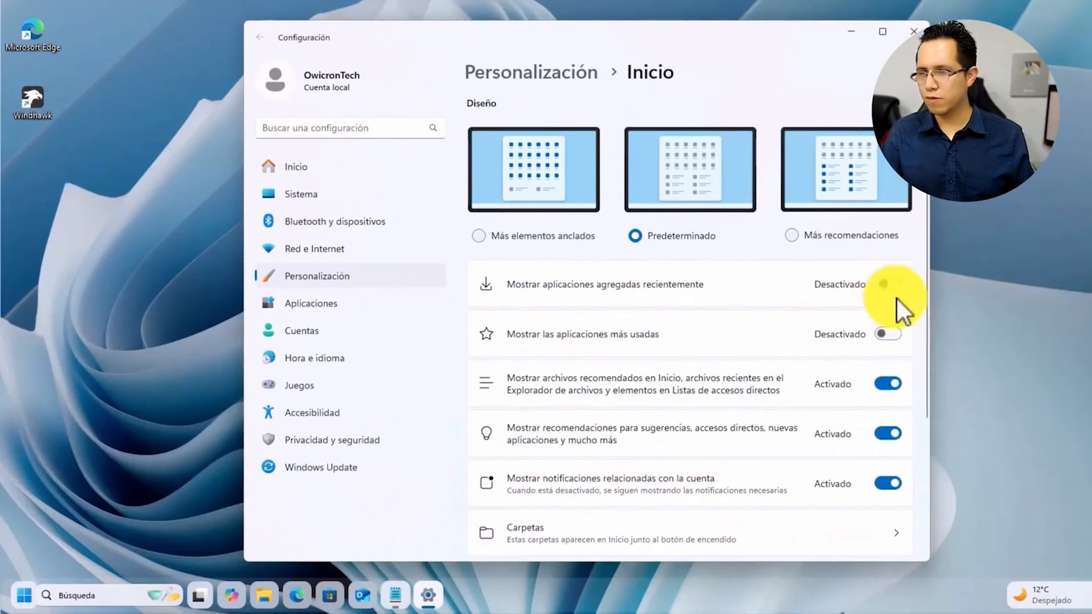
left_click(887, 384)
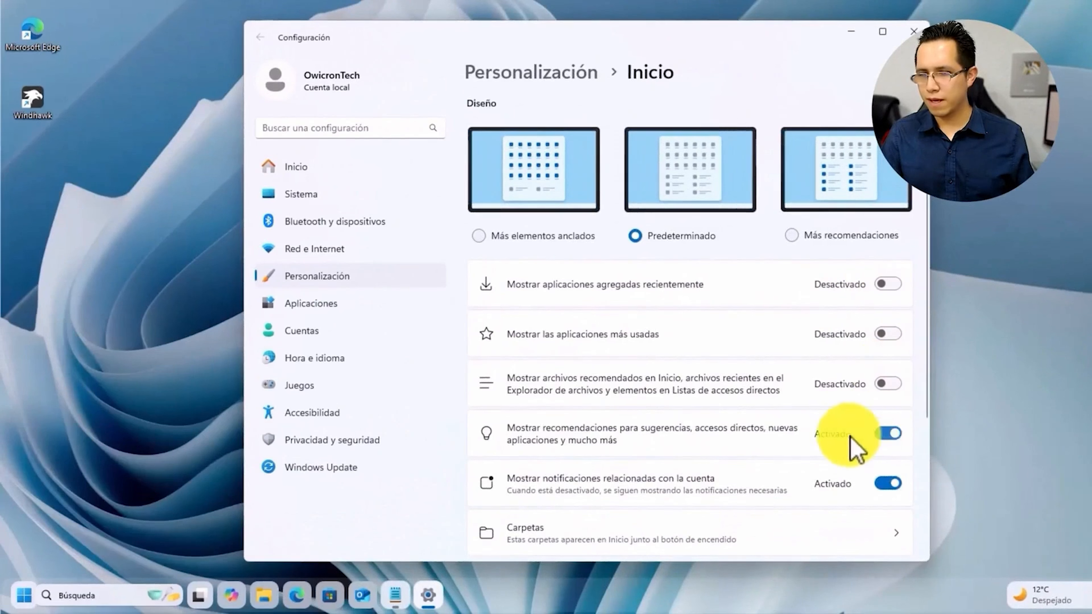
left_click(888, 434)
left_click(888, 483)
scroll(695, 361, "down", 3)
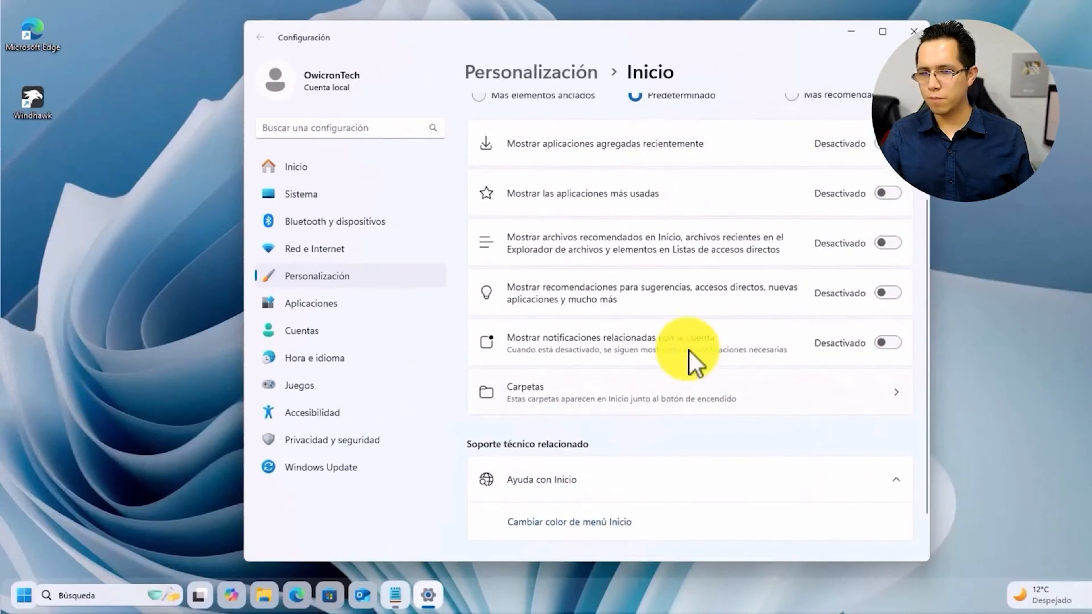
Enable the Configuración and Carpeta personal Start folders, then check them in the Start menu
left_click(675, 400)
left_click(881, 157)
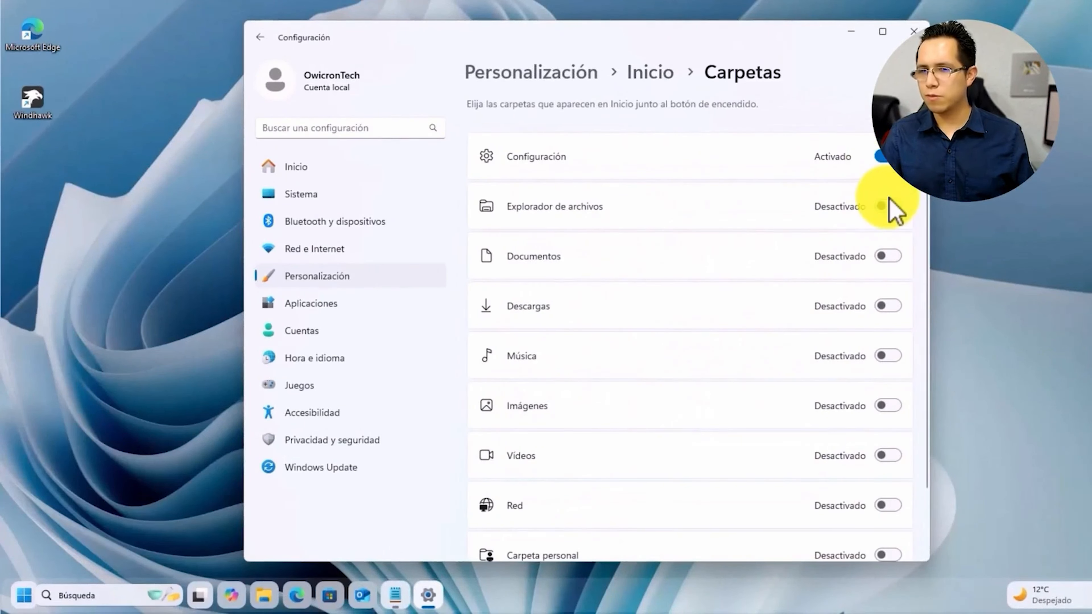
scroll(897, 249, "down", 2)
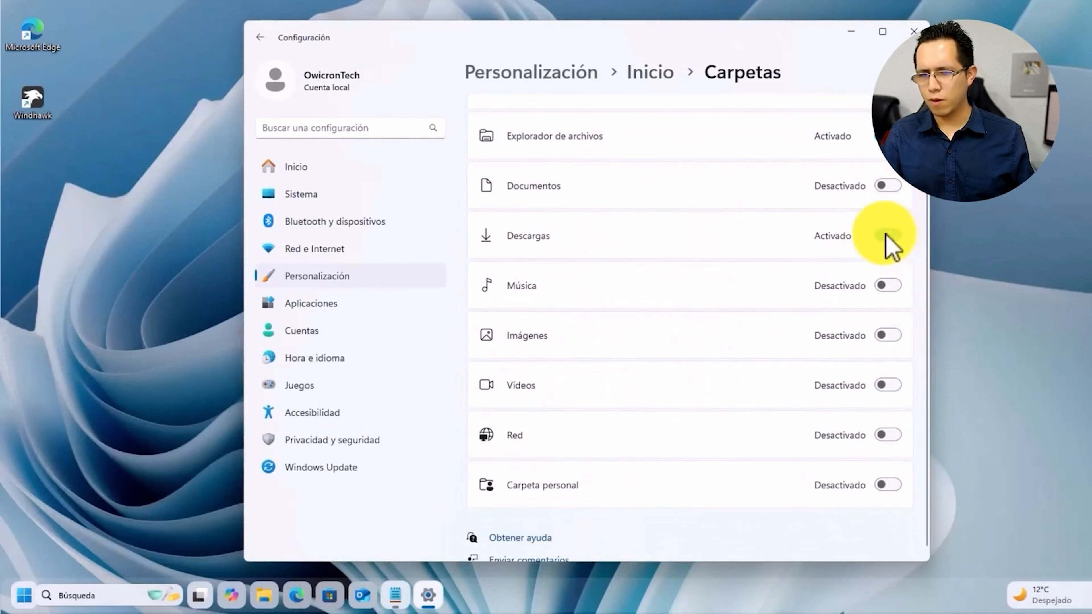
left_click(888, 482)
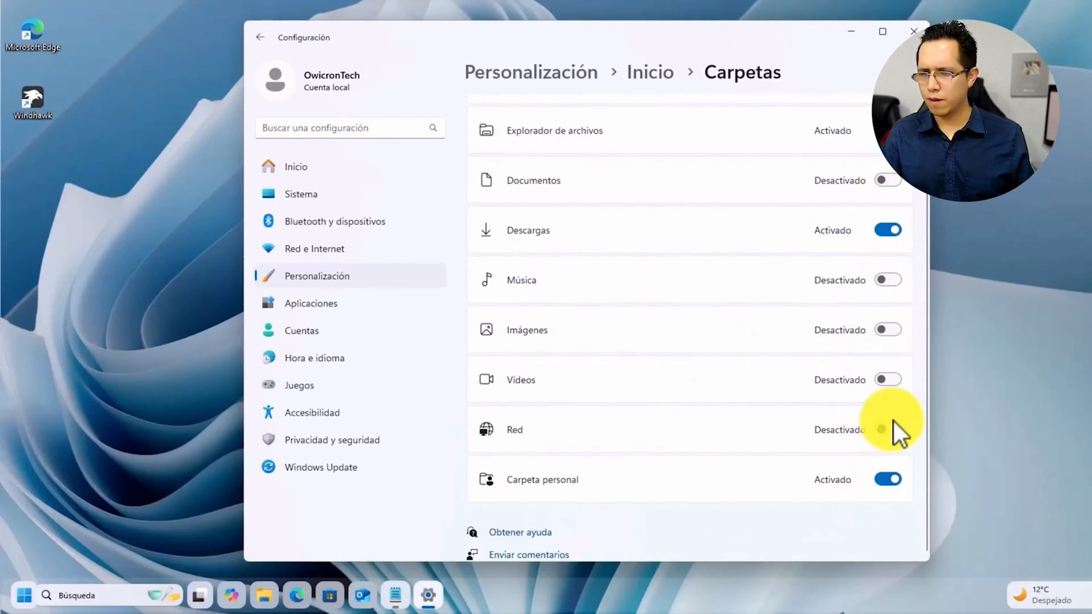
scroll(885, 196, "up", 2)
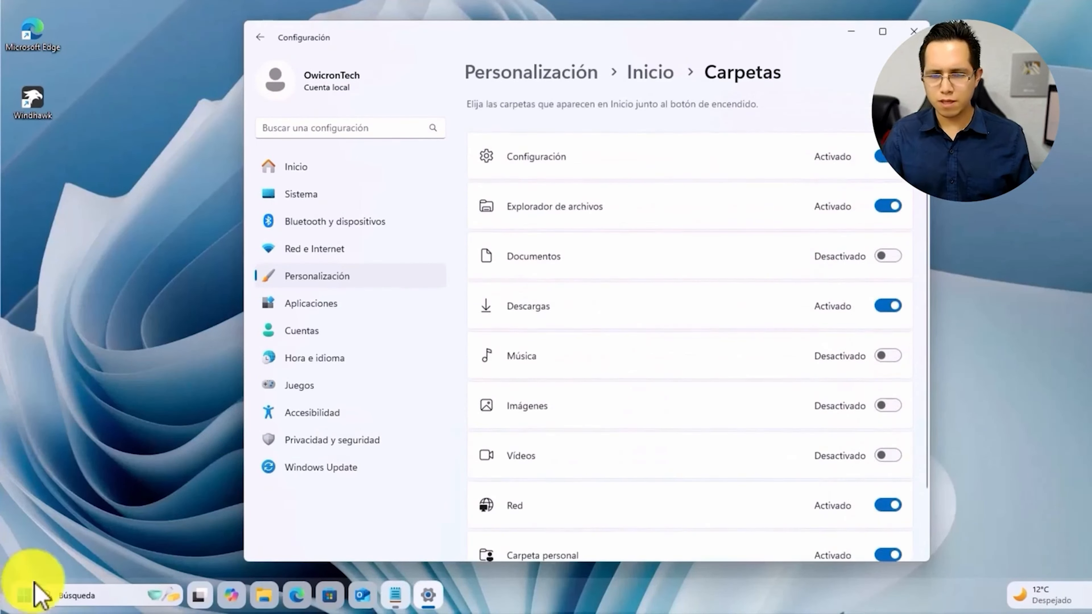
left_click(27, 599)
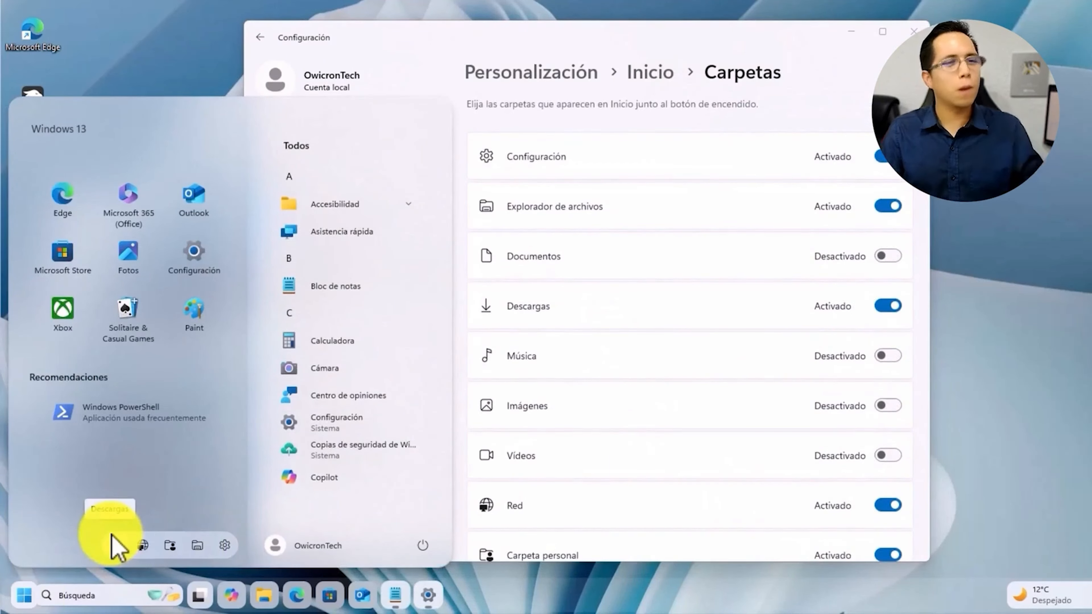
Close Start and Settings, then preview the updated Start menu and dismiss it
left_click(879, 68)
left_click(909, 35)
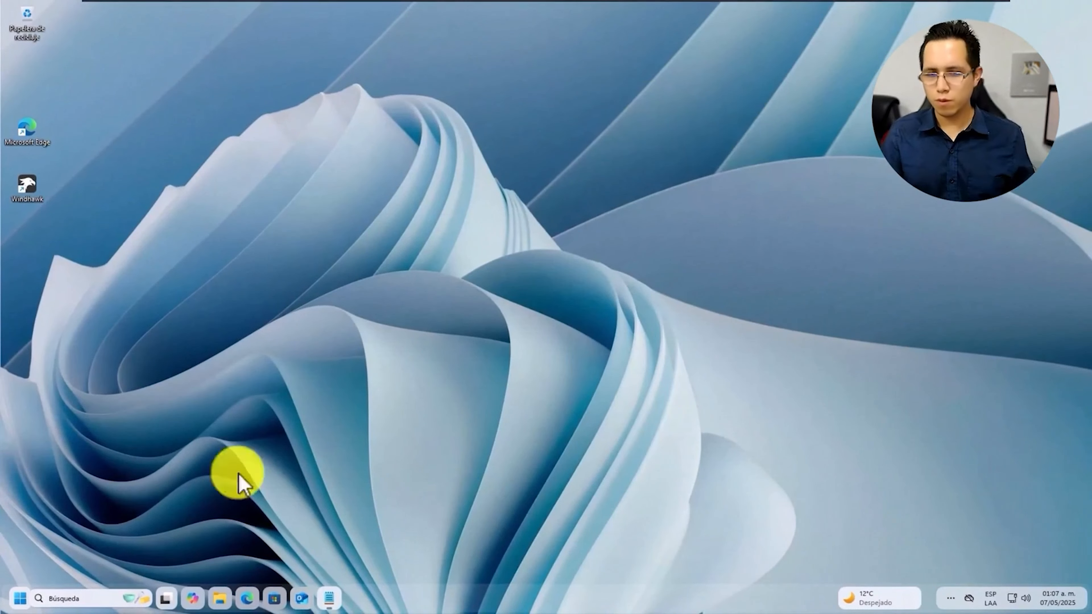
left_click(20, 599)
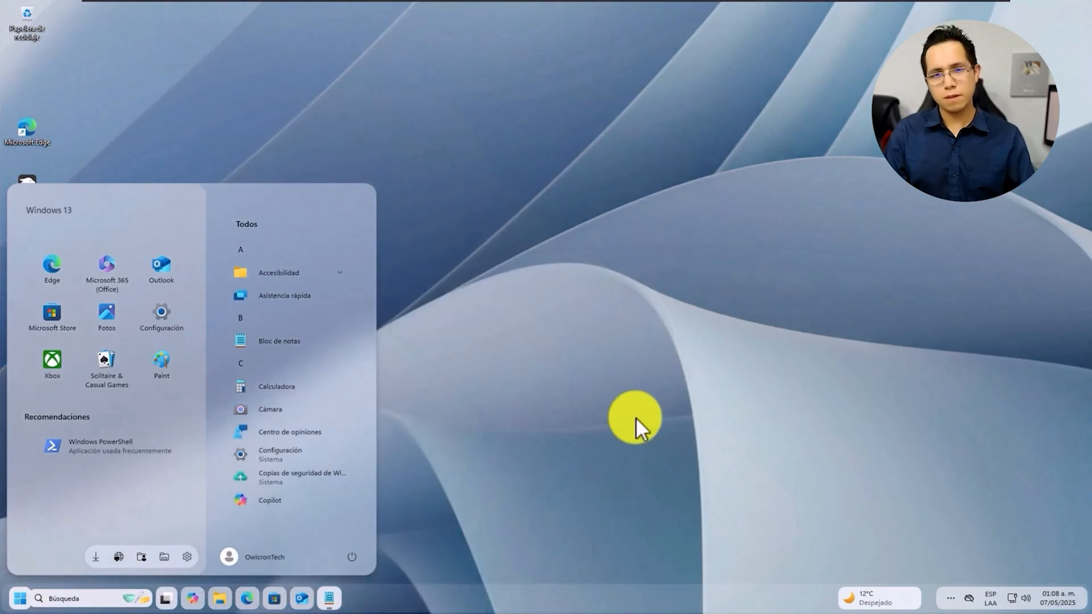
left_click(484, 481)
Copy Release_x64 from Descargas into Disco local (C:) and open its Release subfolder
left_click(222, 605)
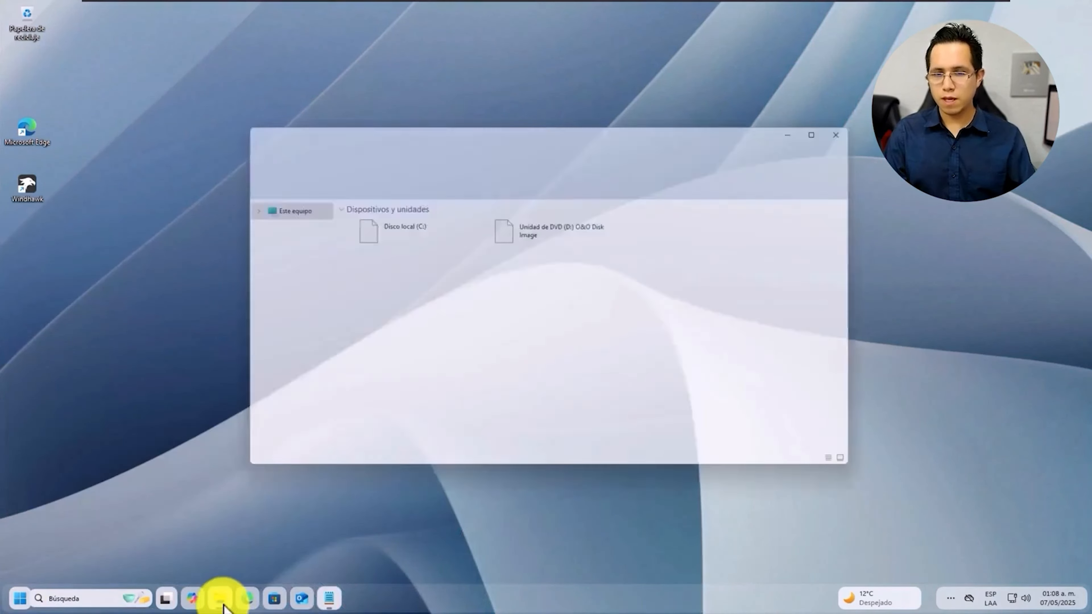
left_click(222, 605)
left_click(223, 605)
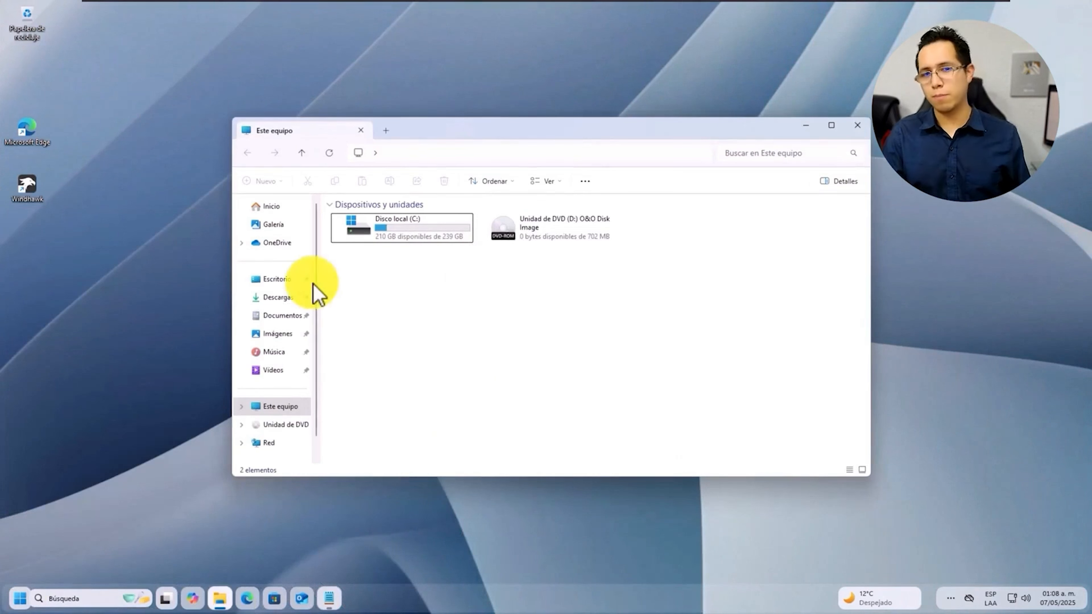
left_click(292, 303)
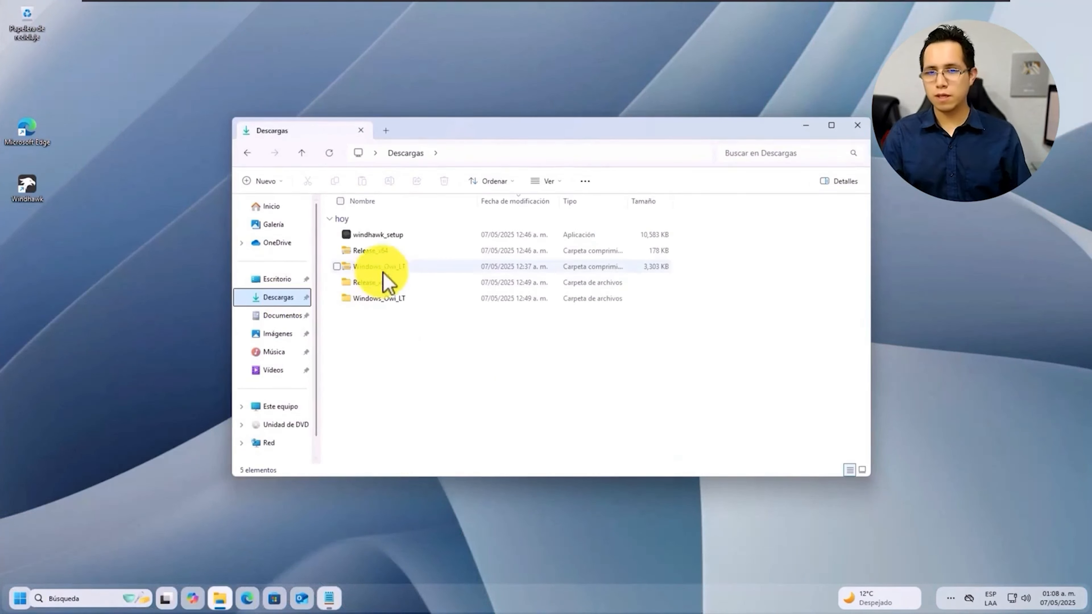
left_click(367, 284)
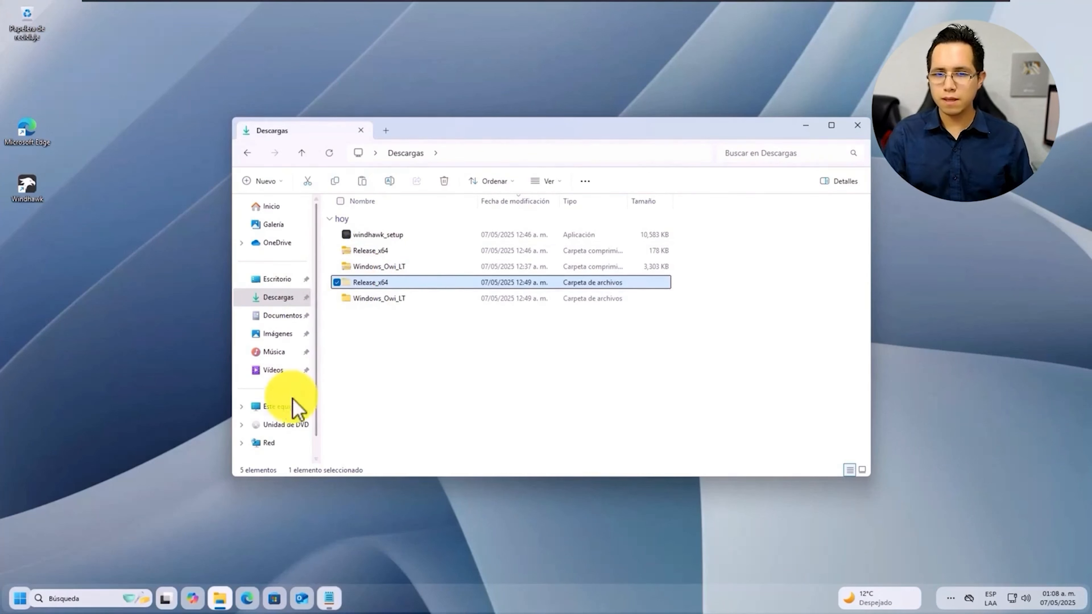
left_click(295, 412)
double_click(378, 242)
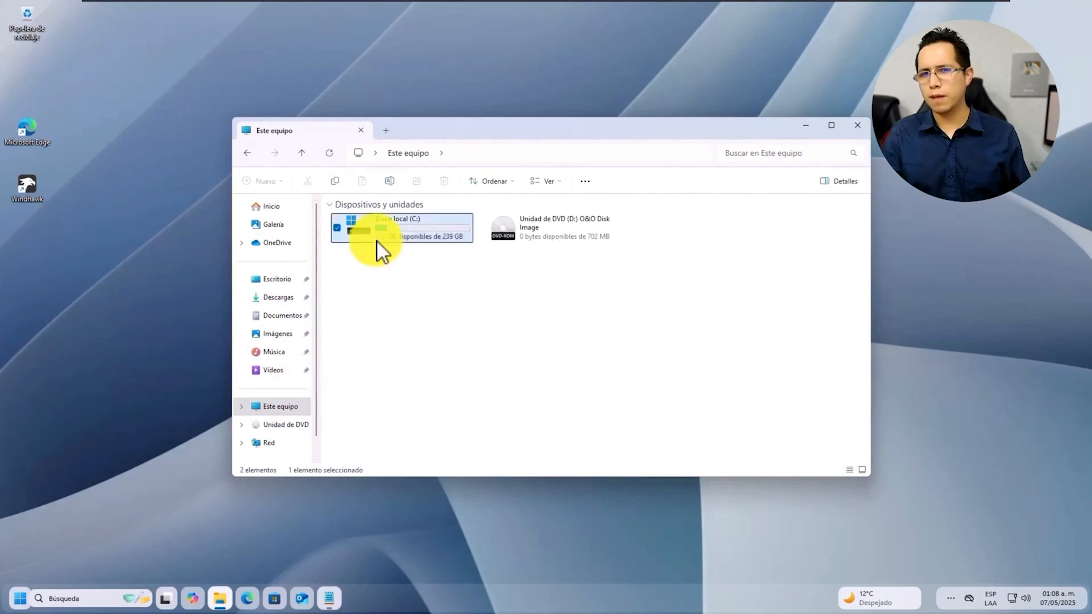
key("ctrl+v")
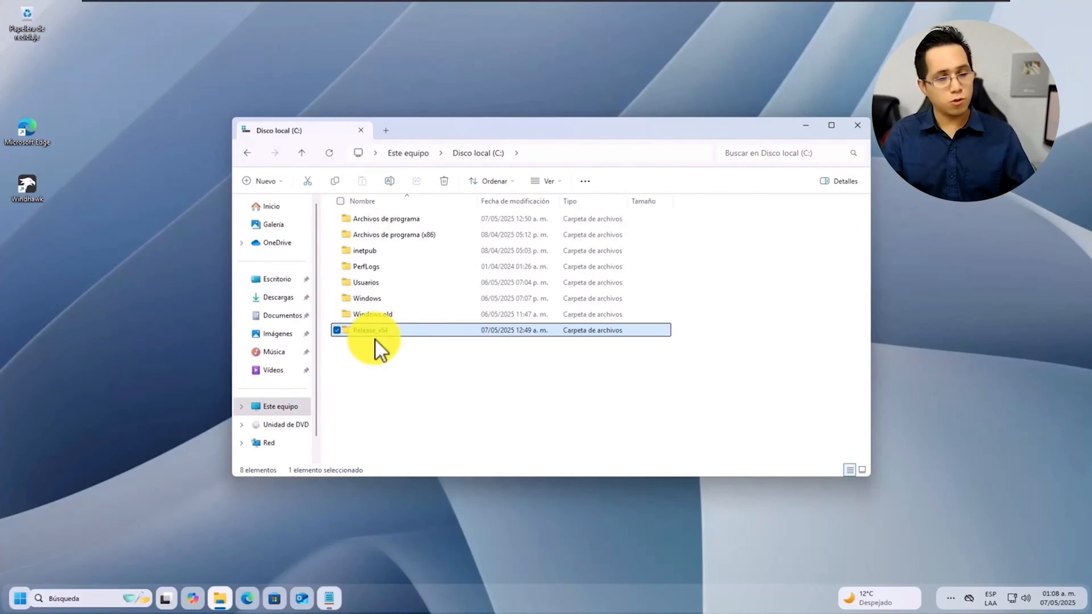
double_click(370, 331)
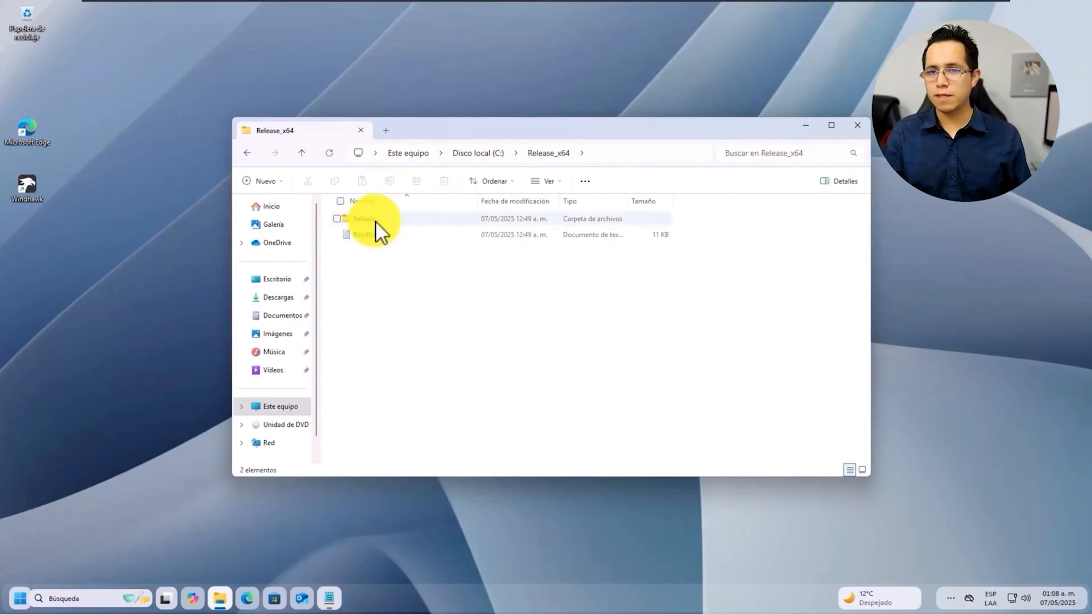
double_click(366, 218)
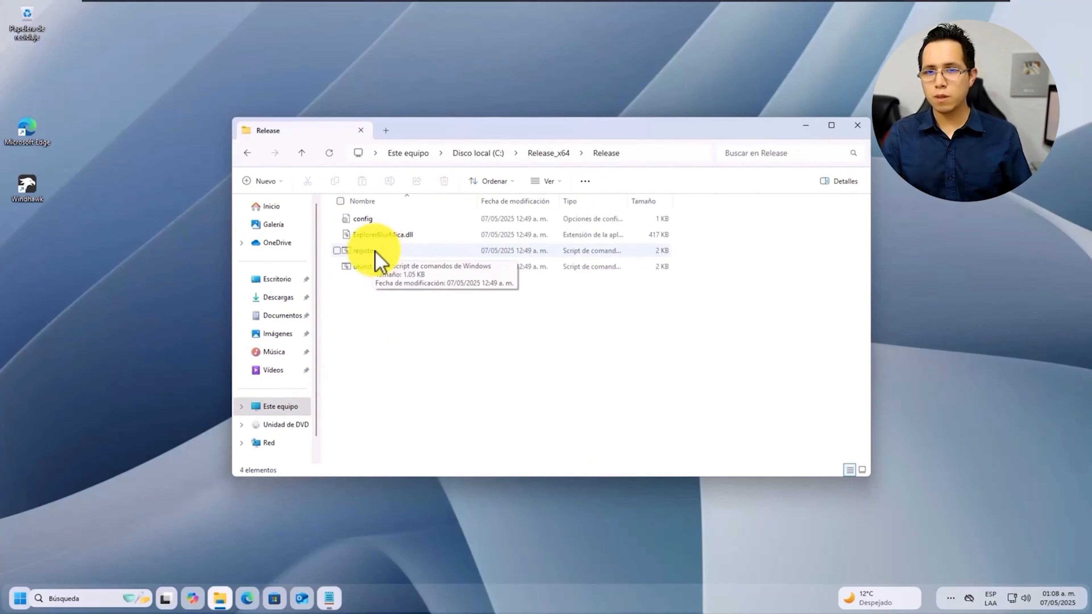
Run the register script as administrator, past the block warning, to register ExplorerBlurMica.dll
right_click(359, 253)
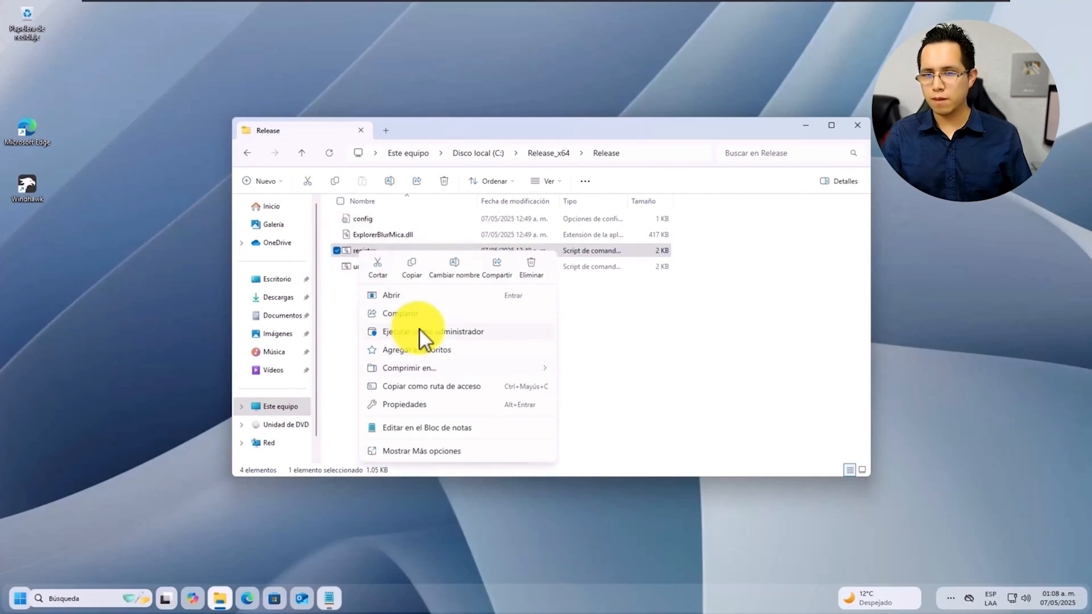
left_click(420, 332)
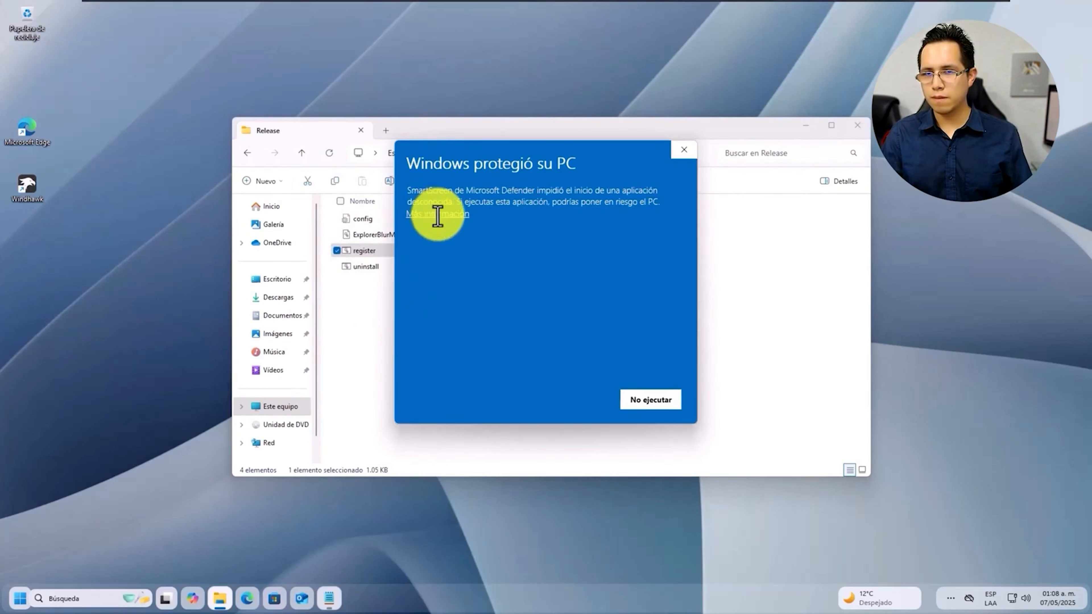
left_click(438, 214)
left_click(559, 401)
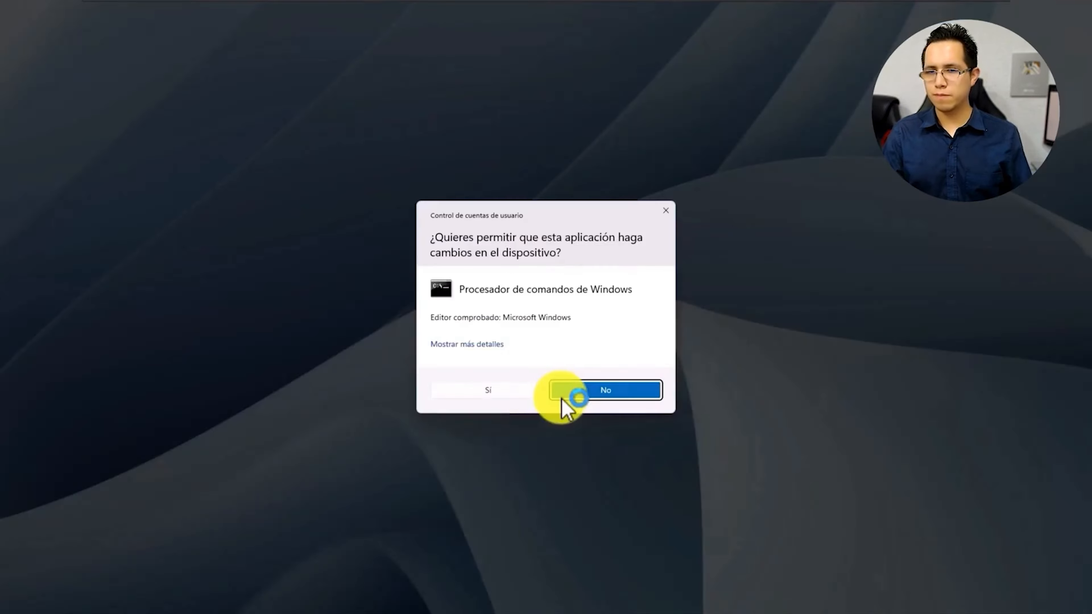
left_click(481, 392)
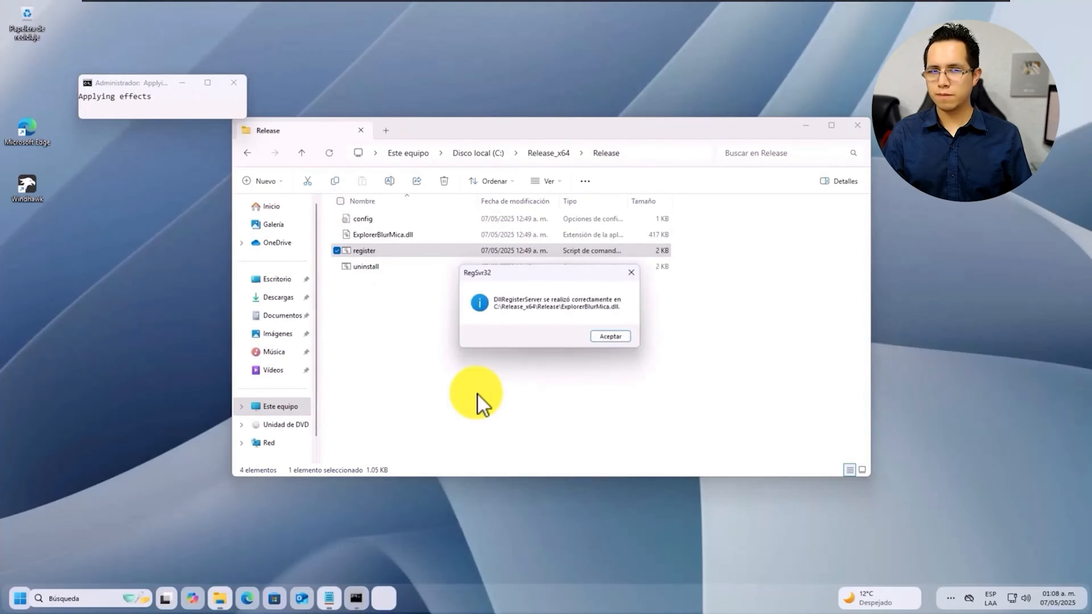
left_click(615, 337)
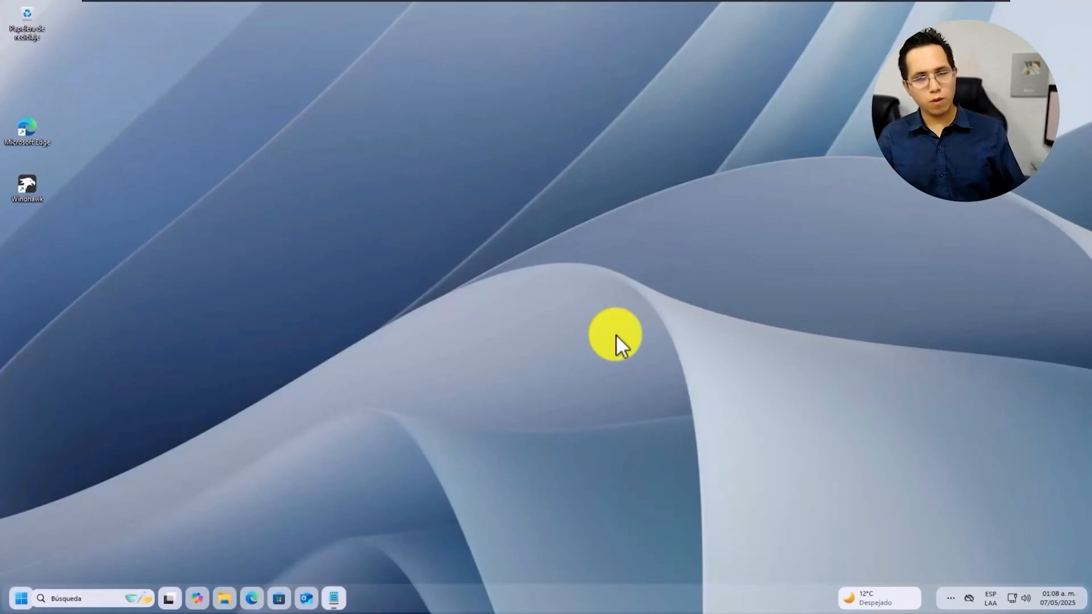
Close the Menu_Inicio.txt notes window and open a fresh File Explorer window
left_click(340, 595)
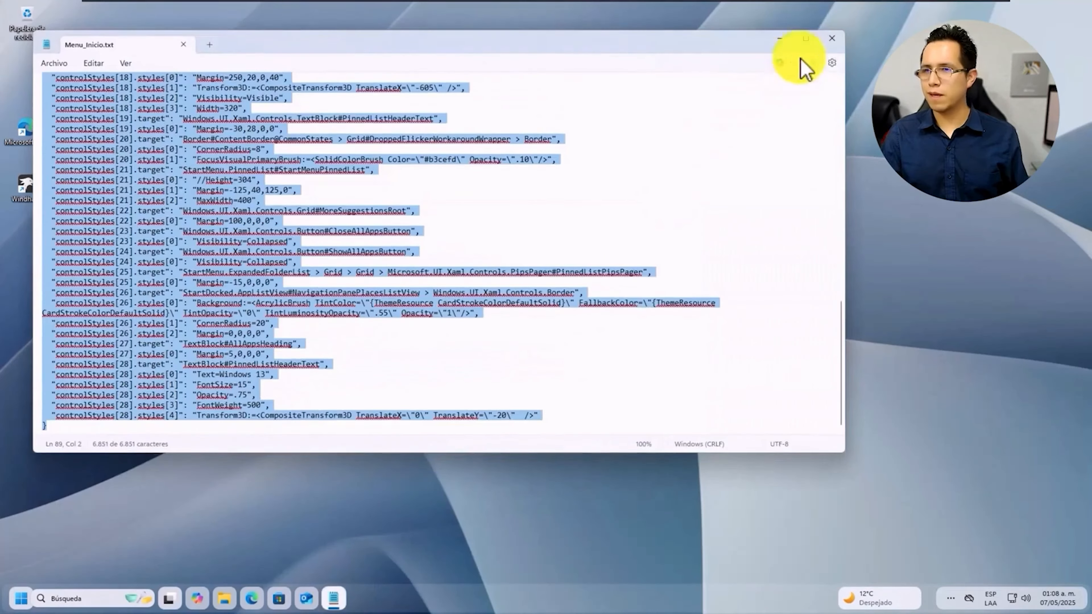
left_click(834, 38)
left_click(224, 598)
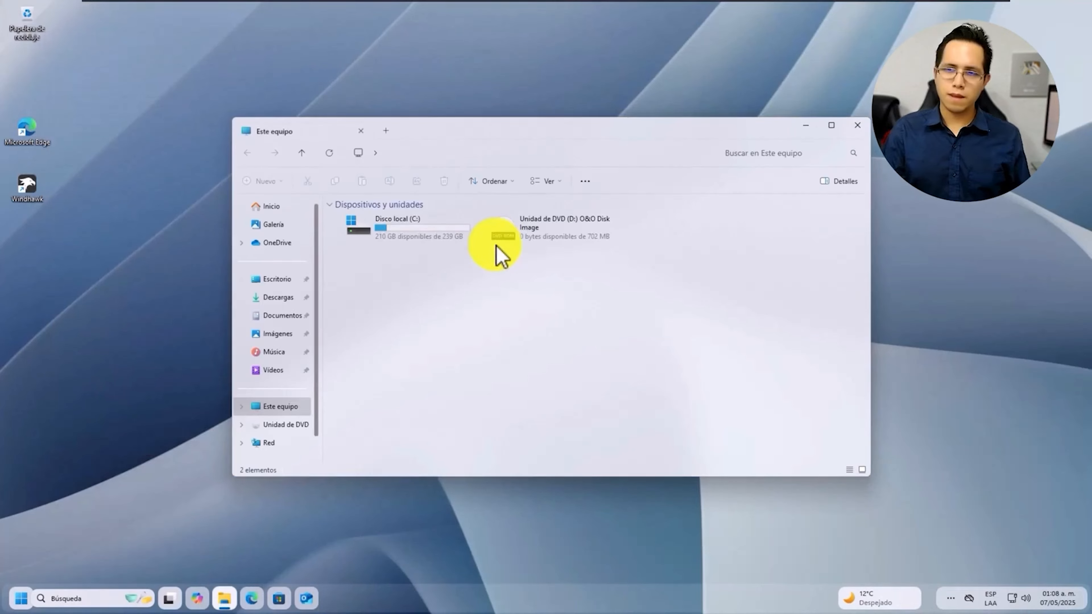
left_click_drag(483, 129, 450, 138)
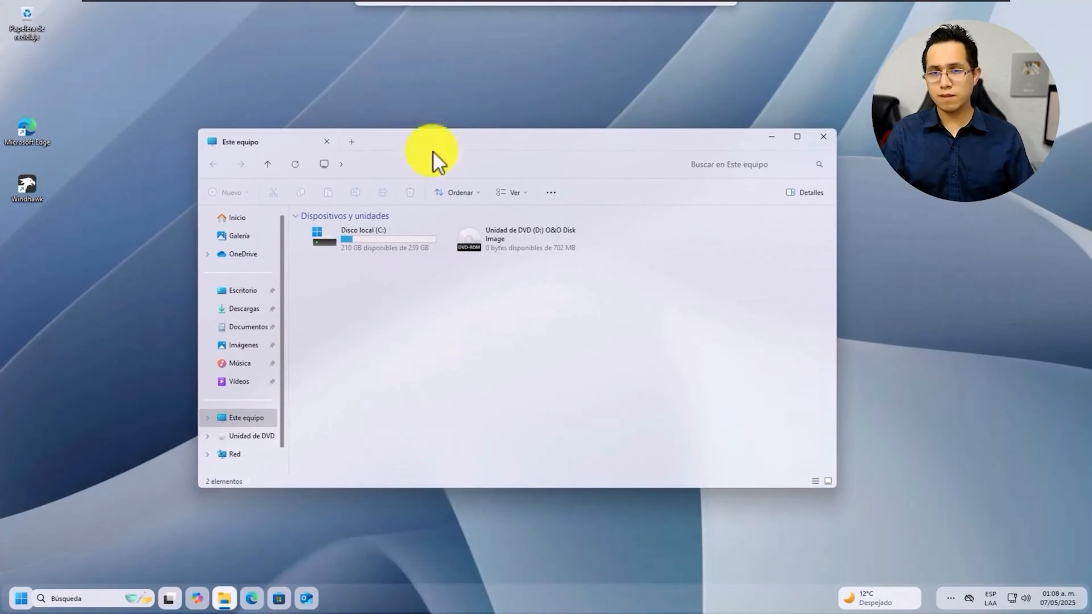
Open C:\Release_x64\Release\config in Notepad through Abrir con
double_click(377, 255)
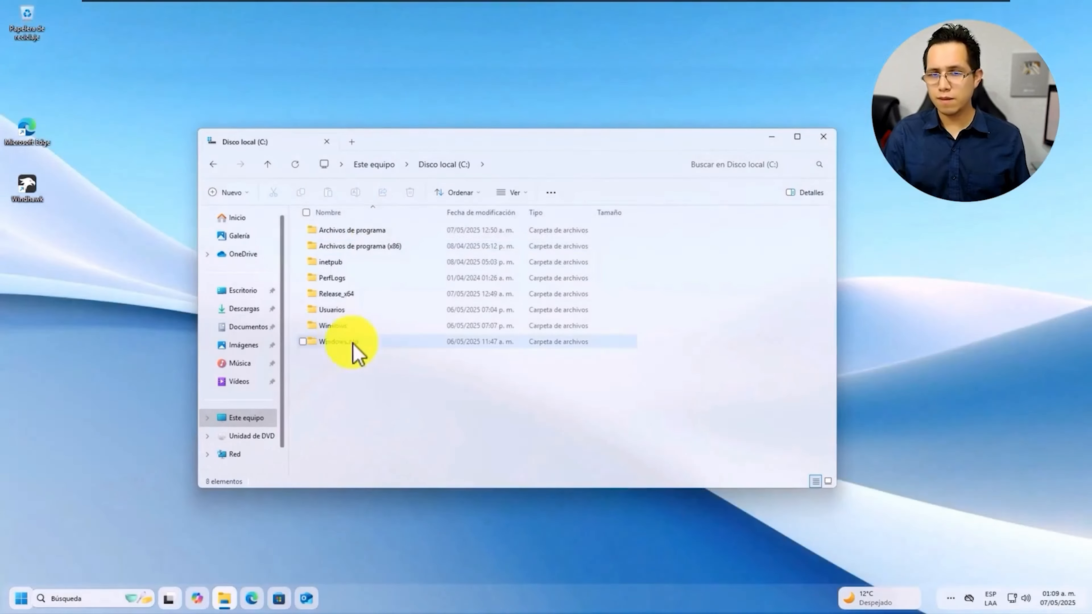
double_click(348, 293)
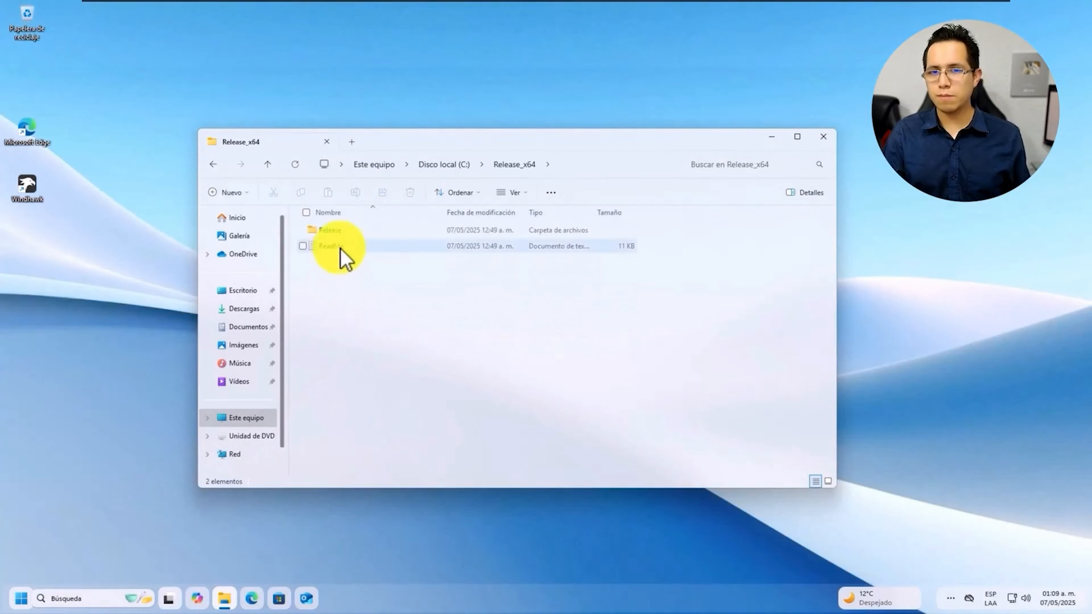
double_click(337, 232)
left_click(332, 231)
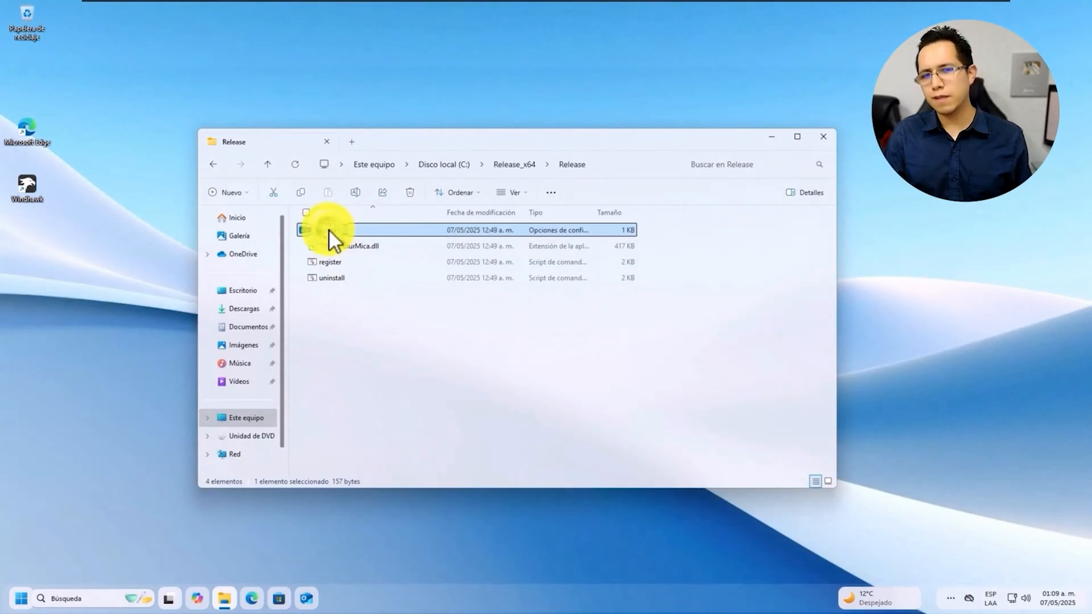
right_click(329, 232)
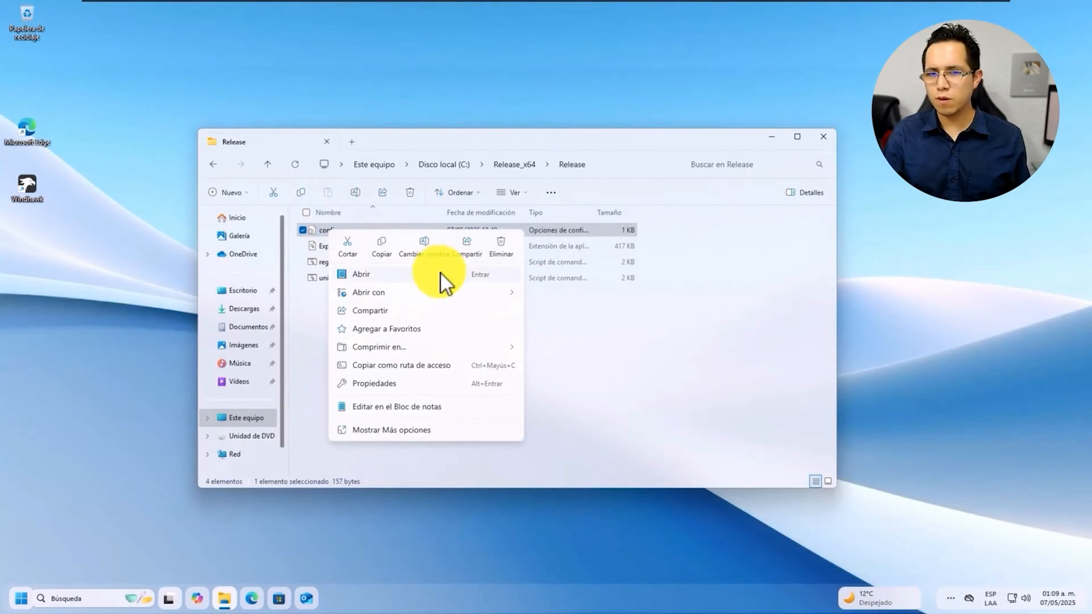
mouse_move(454, 296)
left_click(578, 296)
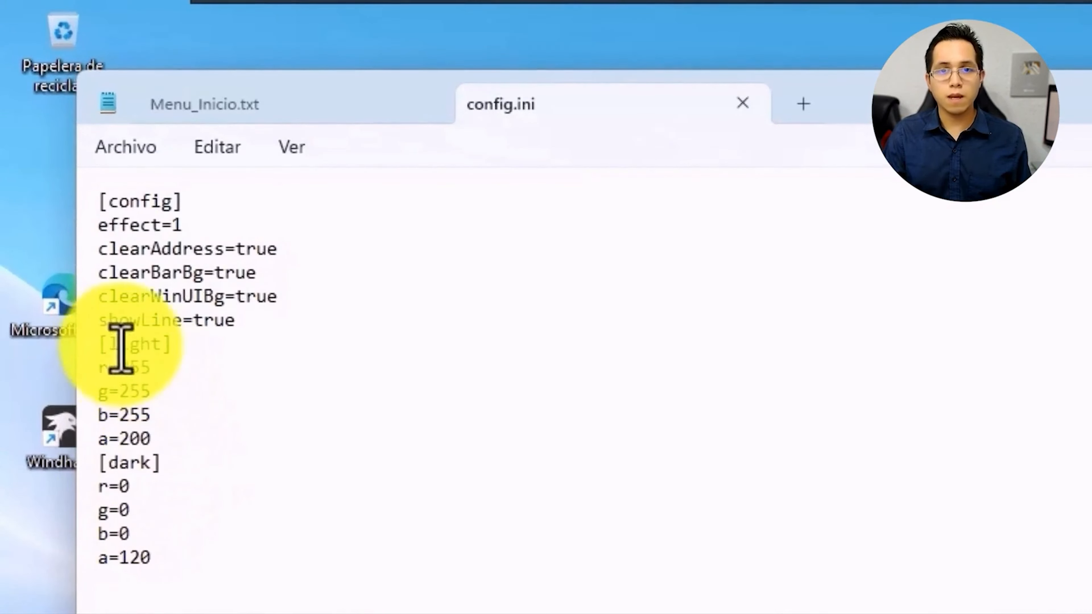
Change the [light] r, g, b and a values in config.ini to 75
left_click_drag(121, 349, 167, 347)
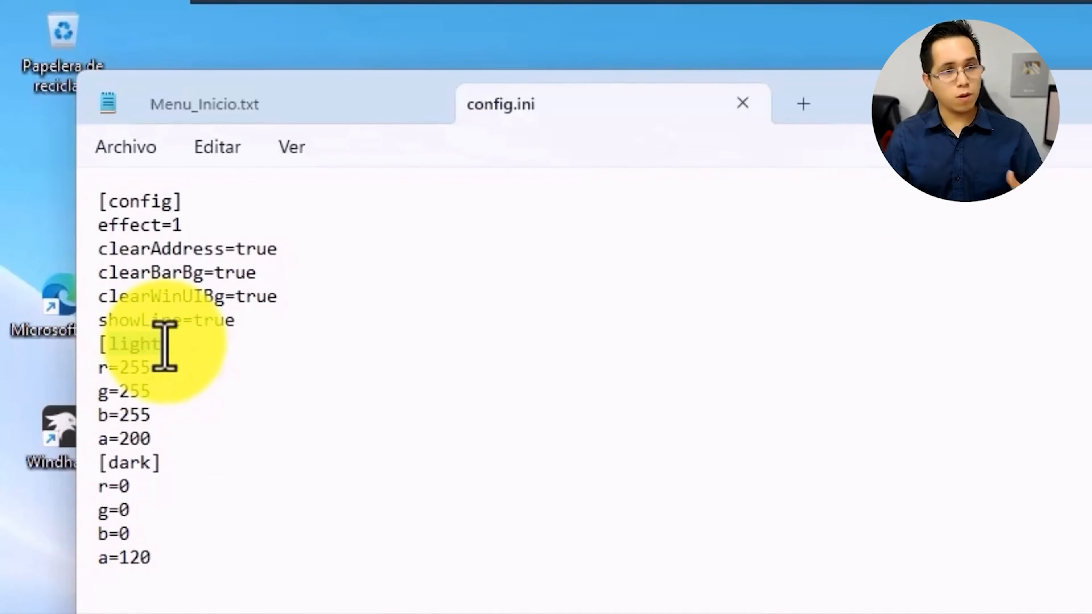
left_click(182, 370)
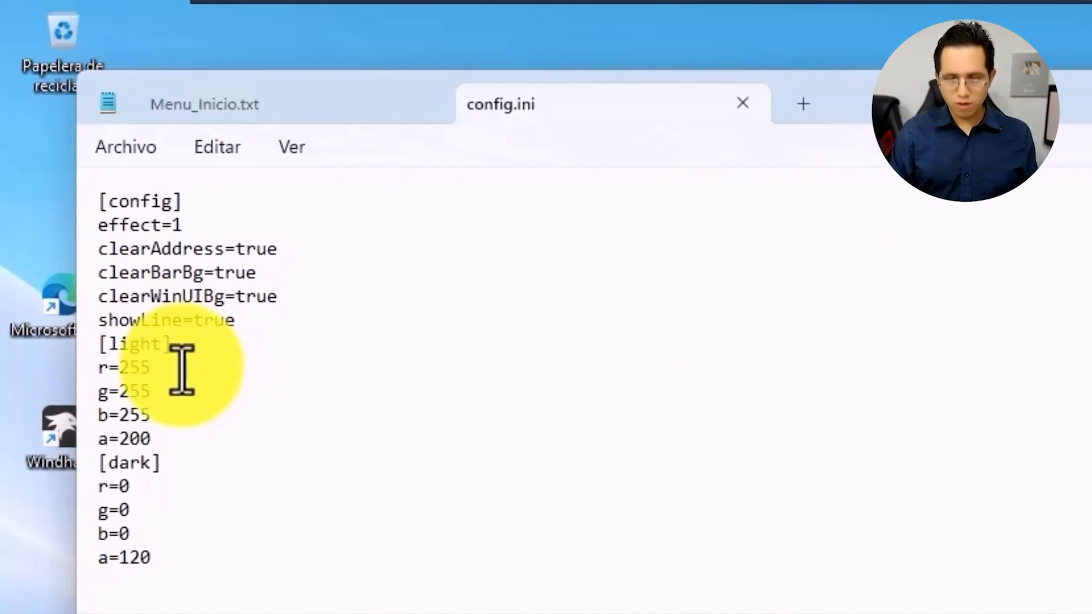
key("BackSpace")
key("BackSpace")
key("BackSpace")
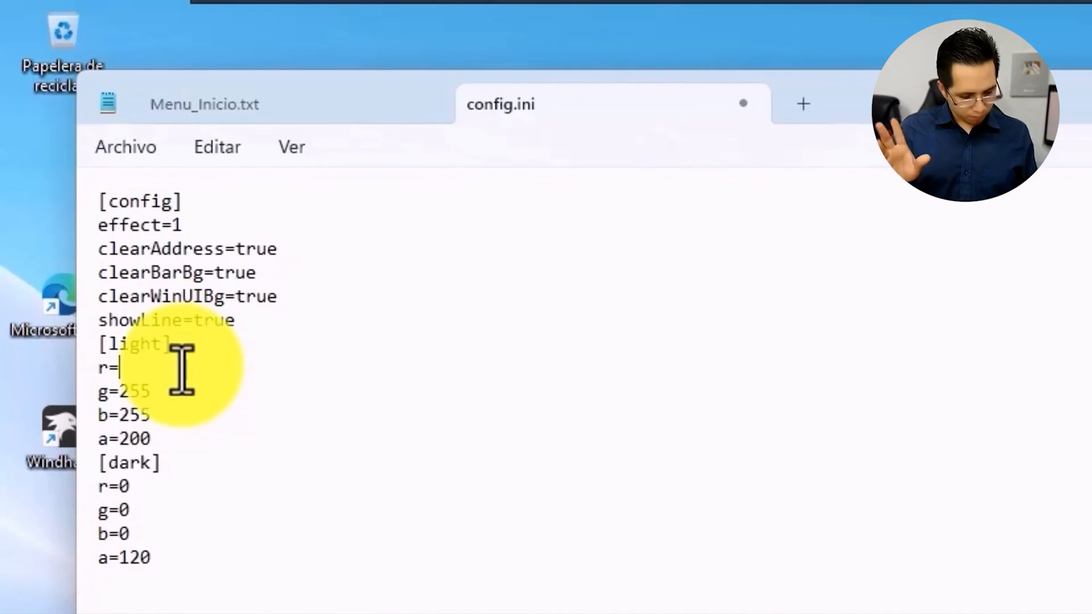
type("7")
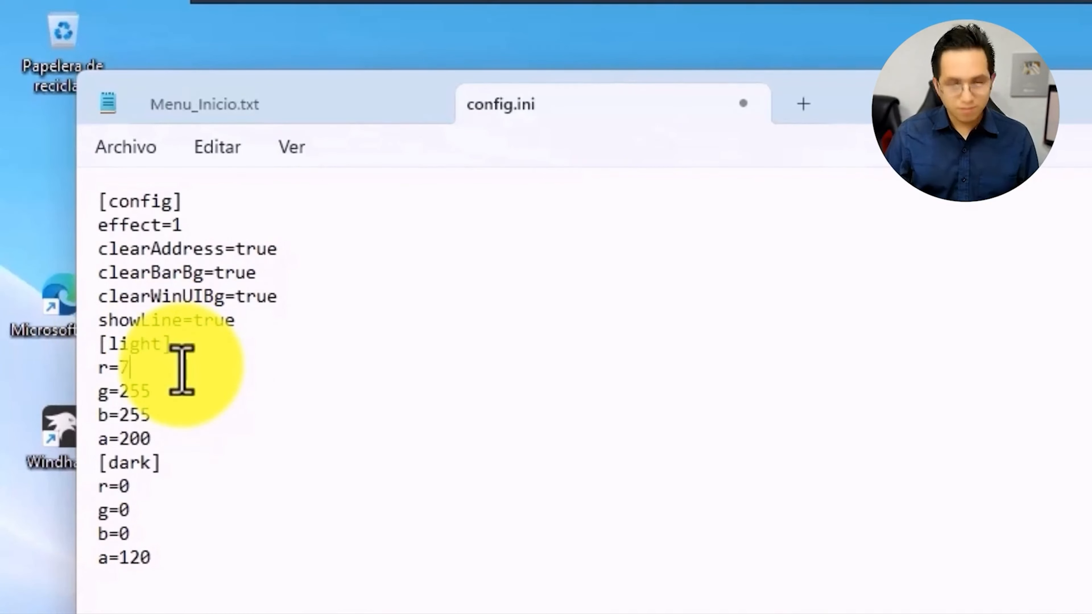
type("5")
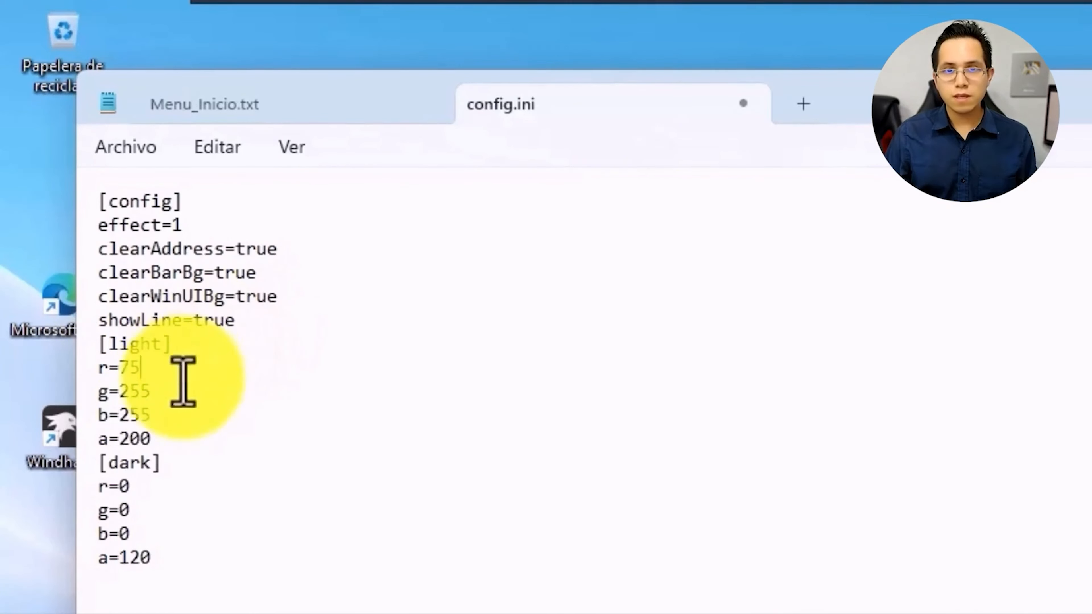
left_click(157, 392)
key("BackSpace")
key("BackSpace")
type("40")
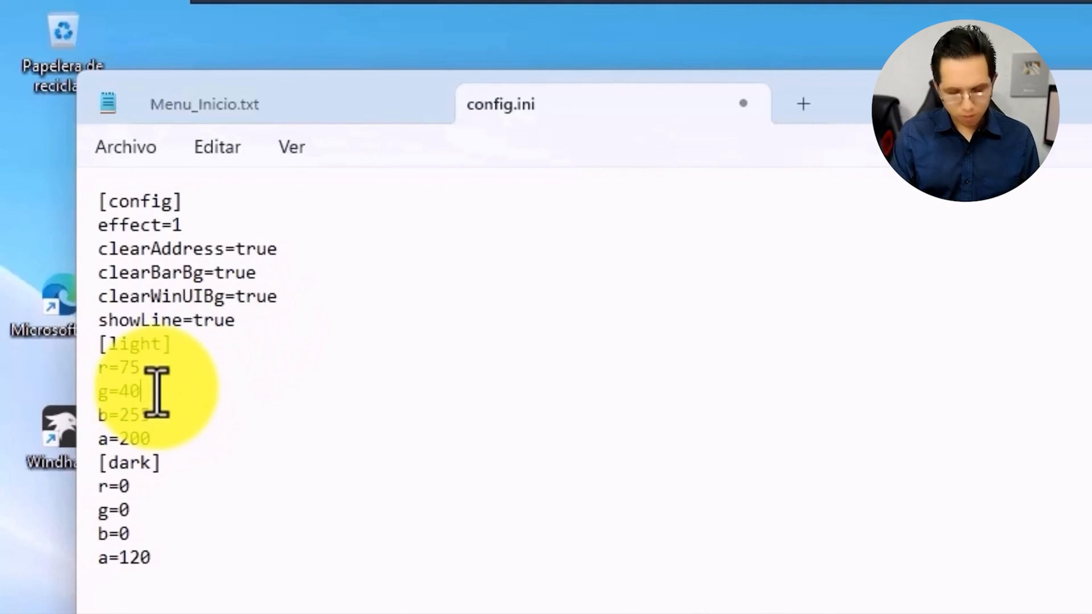
key("BackSpace")
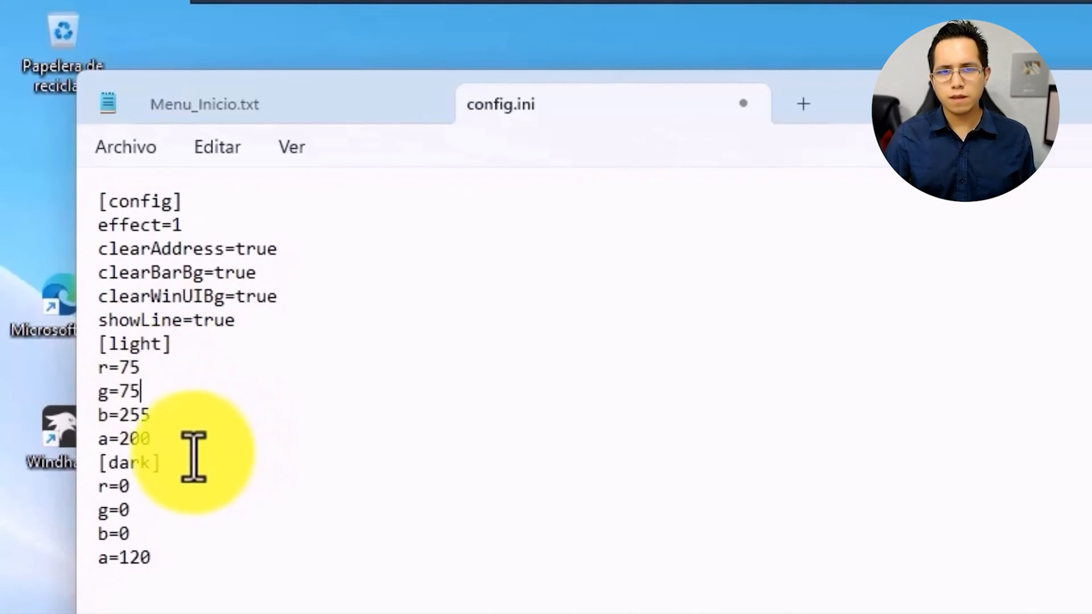
left_click(155, 442)
key("BackSpace")
key("BackSpace")
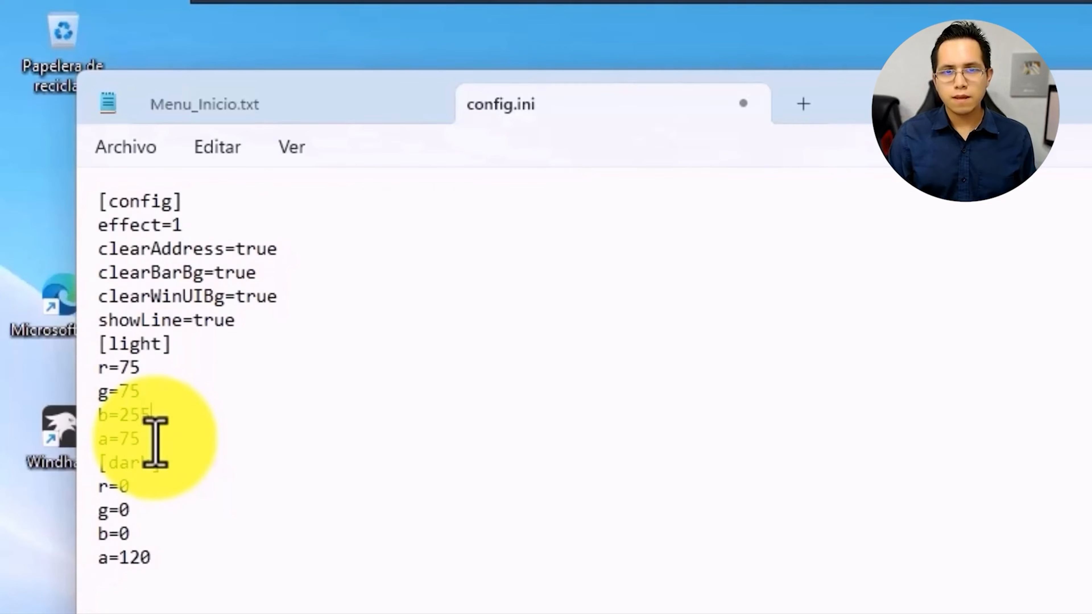
key("Delete")
key("BackSpace")
key("BackSpace")
type("7")
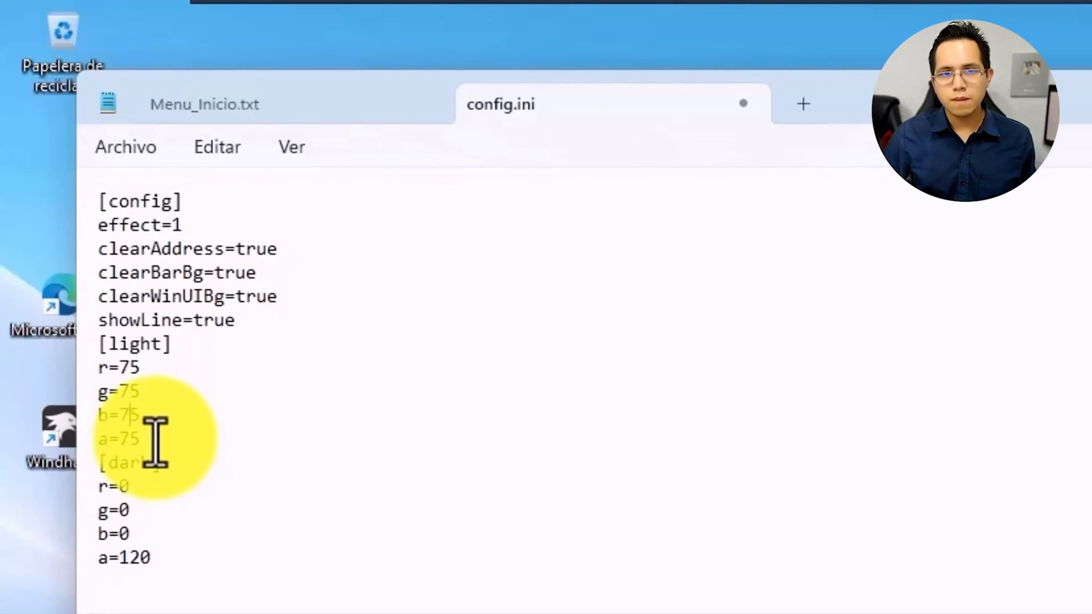
Save config.ini, then close Notepad and the Explorer window
left_click(125, 147)
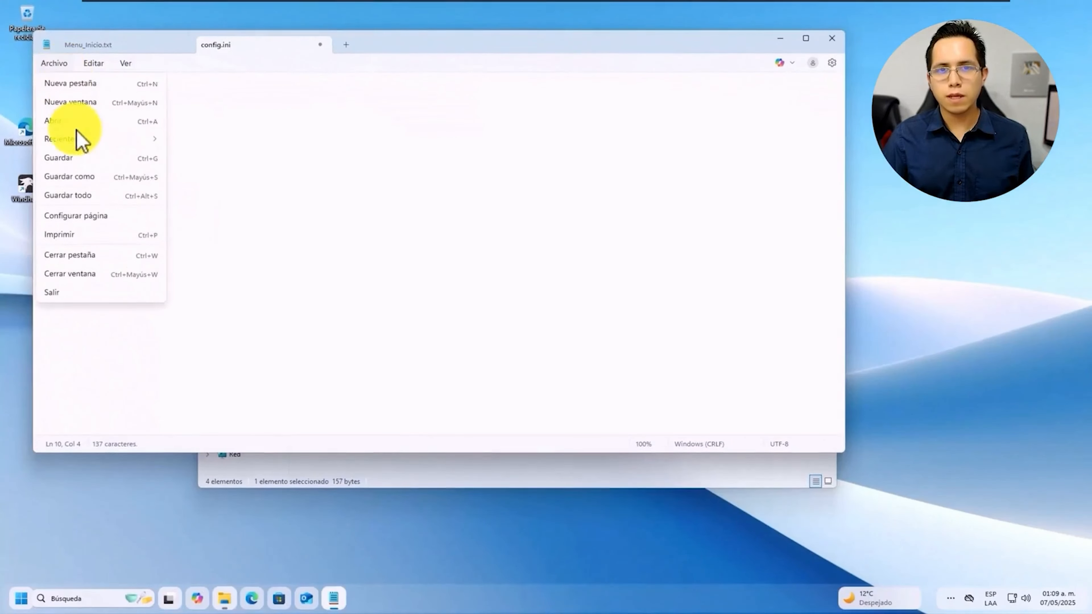
left_click(81, 157)
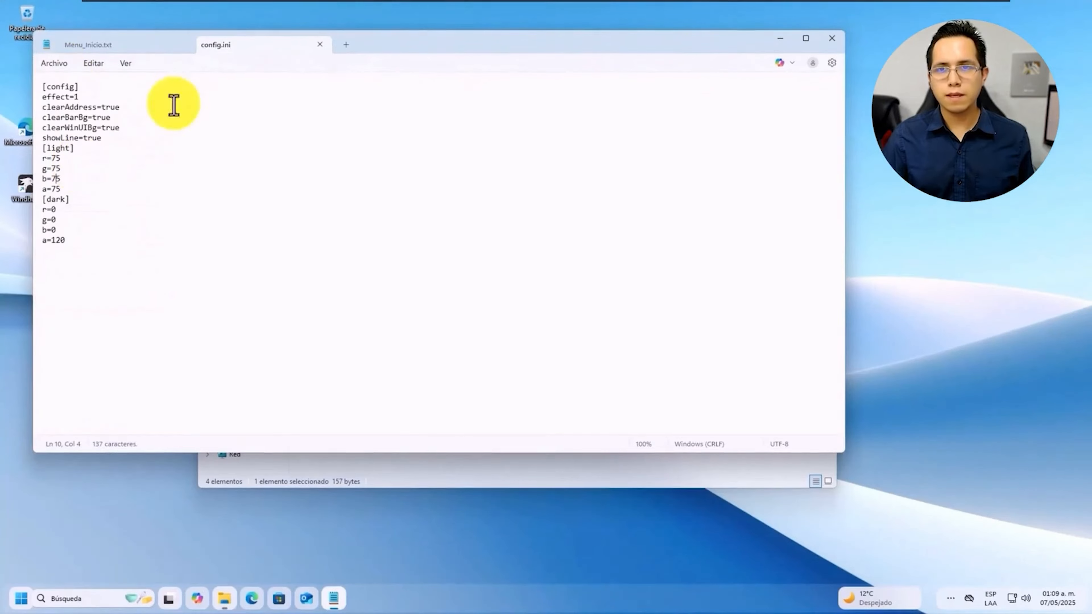
left_click(320, 45)
left_click(184, 45)
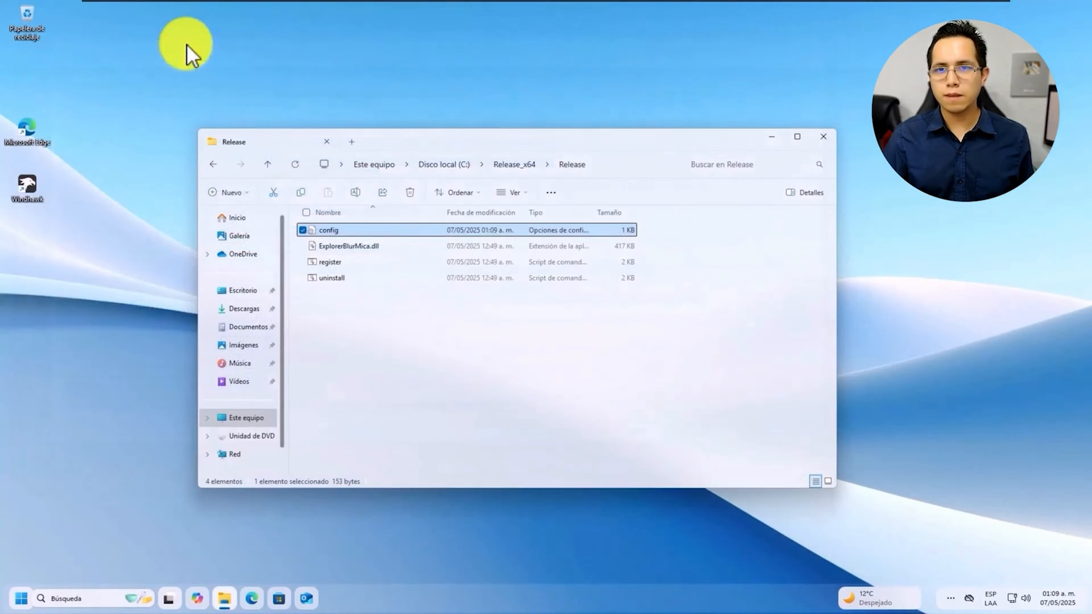
mouse_move(585, 146)
left_mouse_down()
mouse_move(531, 251)
mouse_move(843, 146)
mouse_move(553, 127)
mouse_move(548, 54)
mouse_move(641, 146)
mouse_move(584, 149)
left_mouse_up()
left_click(815, 147)
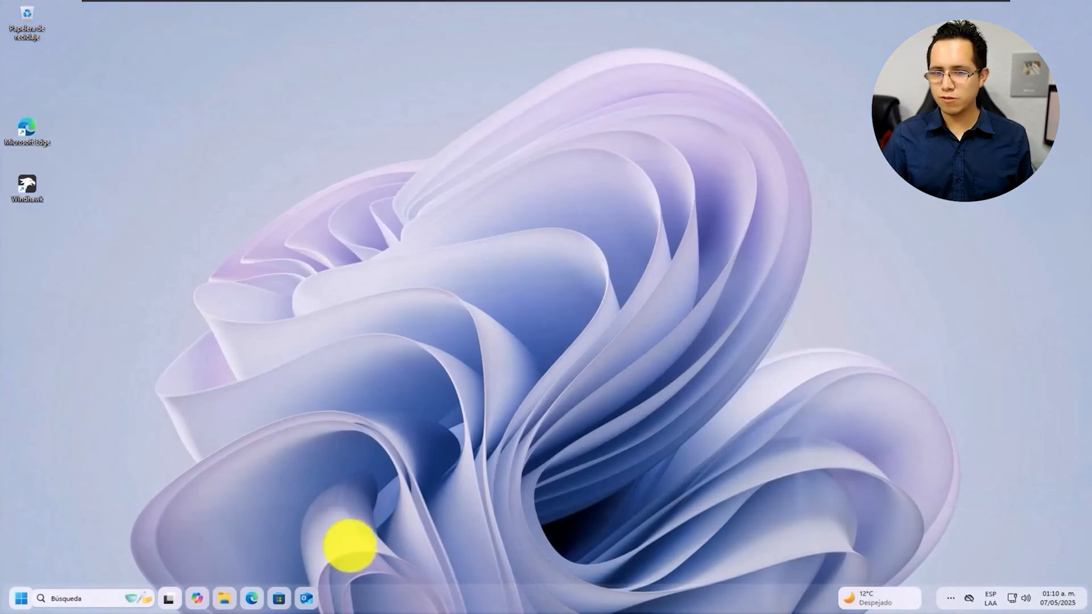
key("super+e")
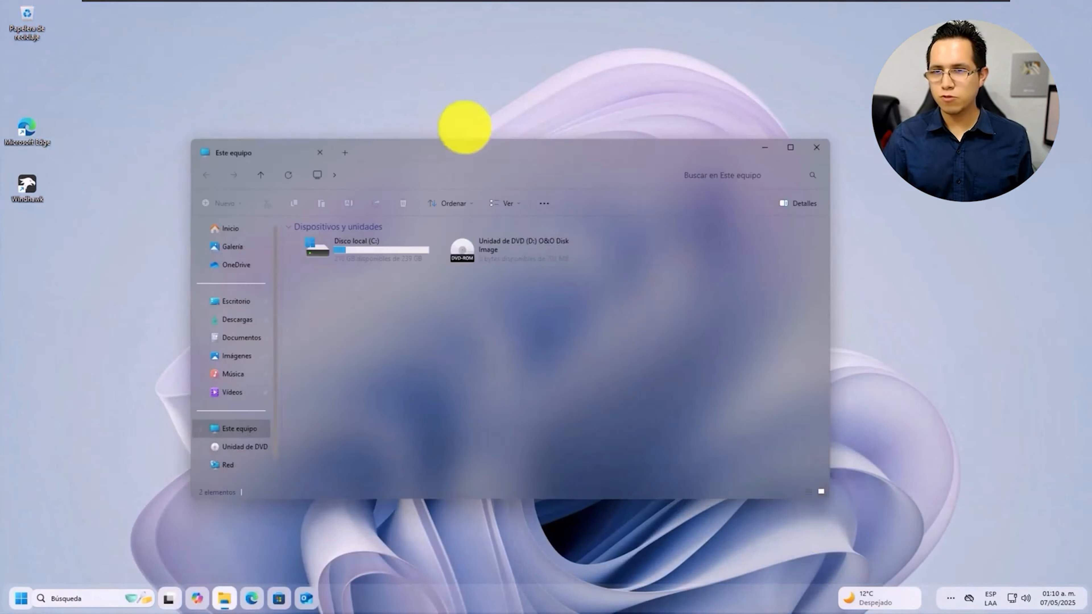
mouse_move(463, 126)
left_mouse_down()
mouse_move(605, 146)
mouse_move(619, 50)
mouse_move(404, 153)
mouse_move(326, 108)
mouse_move(502, 121)
mouse_move(456, 109)
left_mouse_up()
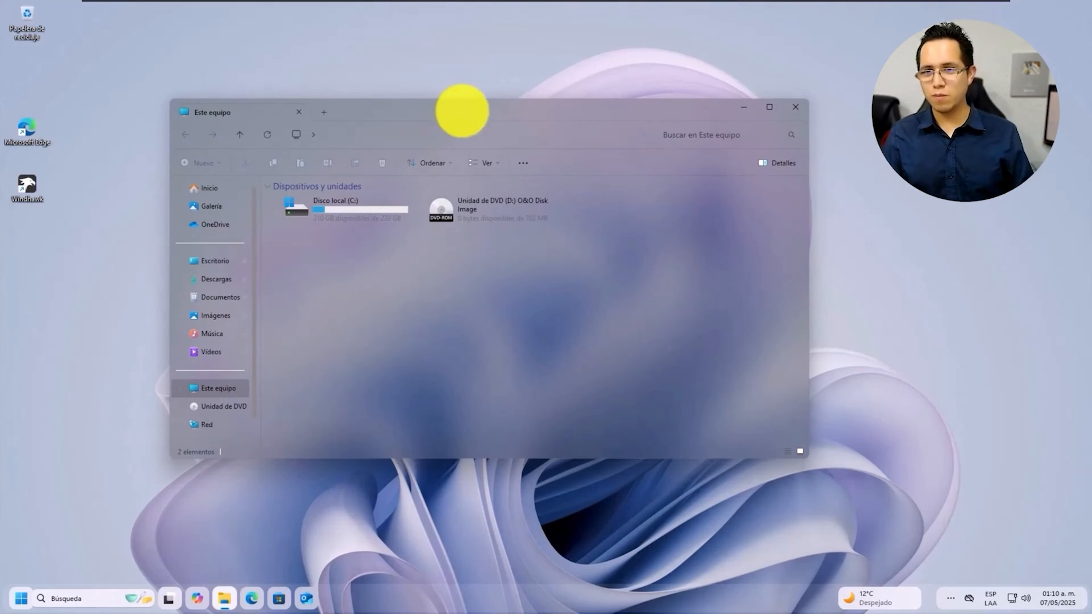
left_click_drag(463, 113, 441, 112)
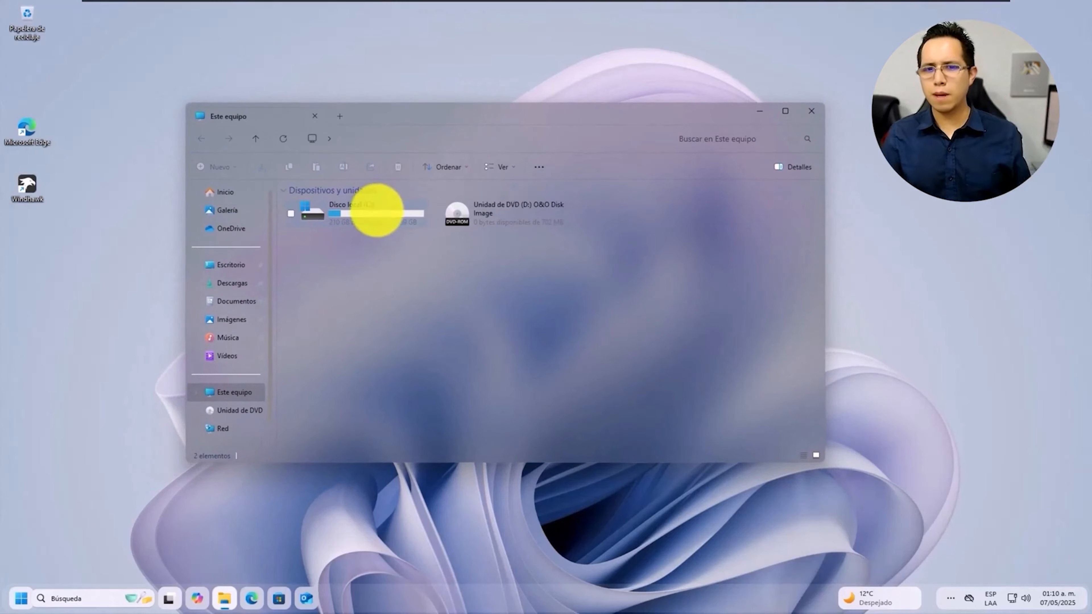
double_click(378, 209)
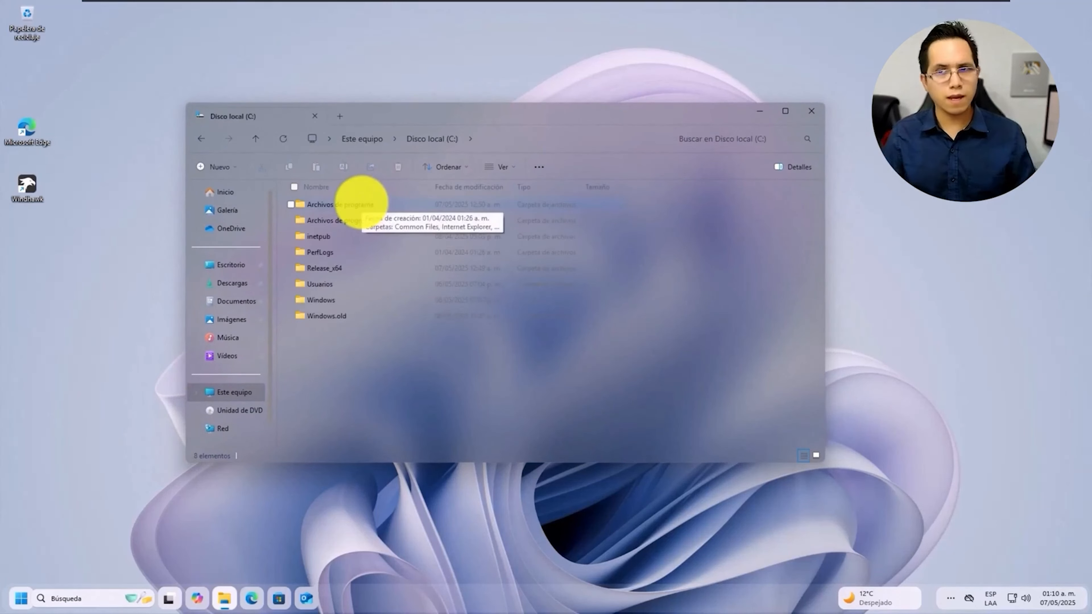
double_click(340, 265)
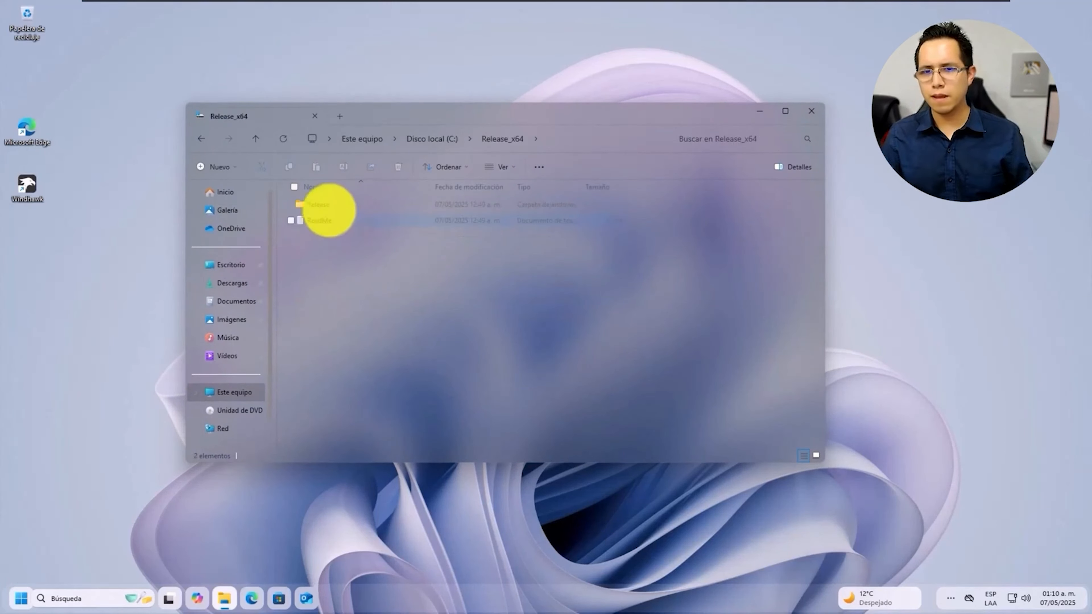
double_click(327, 201)
right_click(323, 204)
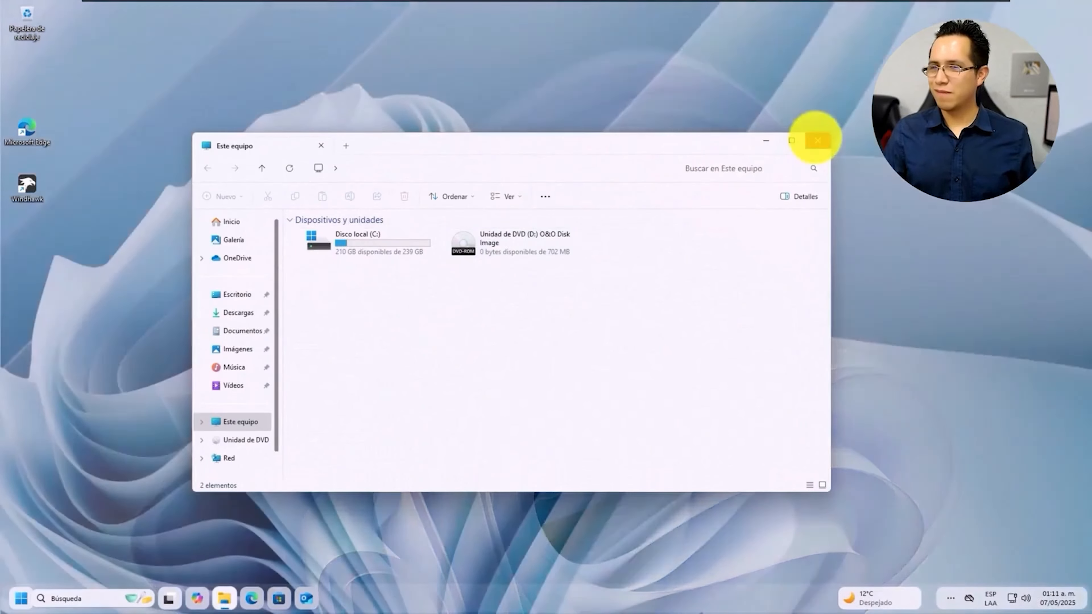
left_click(817, 141)
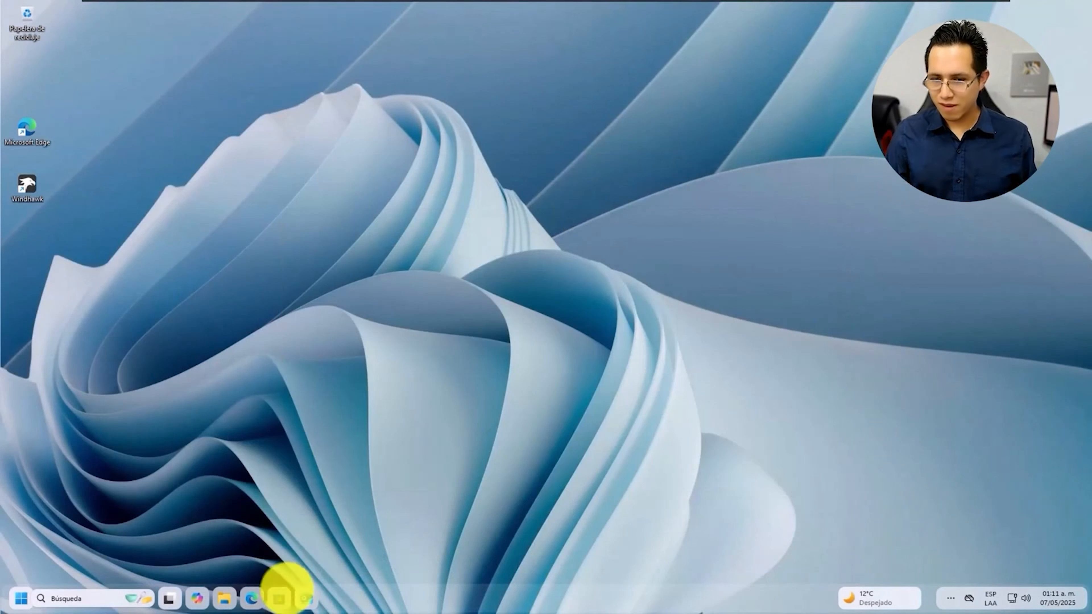
Open the Owicron Ko-fi page in a new Edge window and scroll through it
left_click(251, 598)
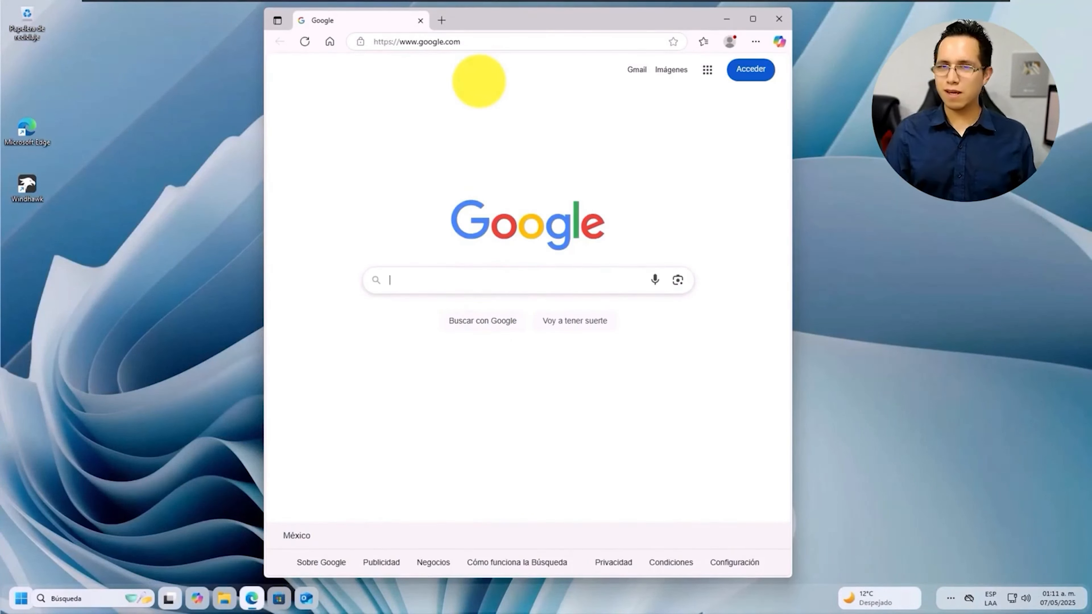
left_click(453, 42)
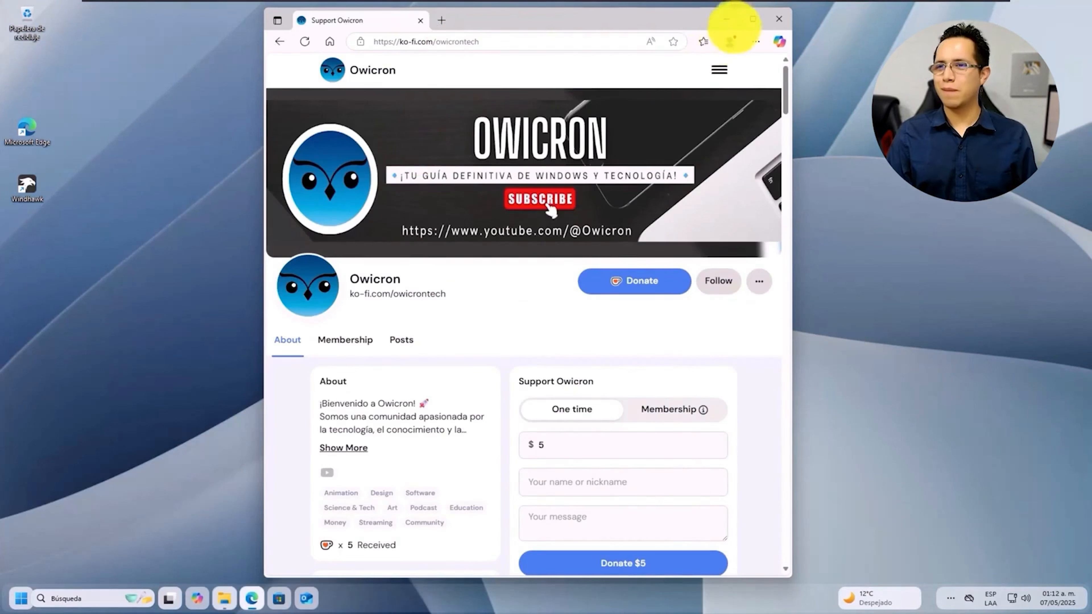
scroll(542, 188, "down", 1)
scroll(529, 198, "down", 2)
scroll(516, 206, "up", 1)
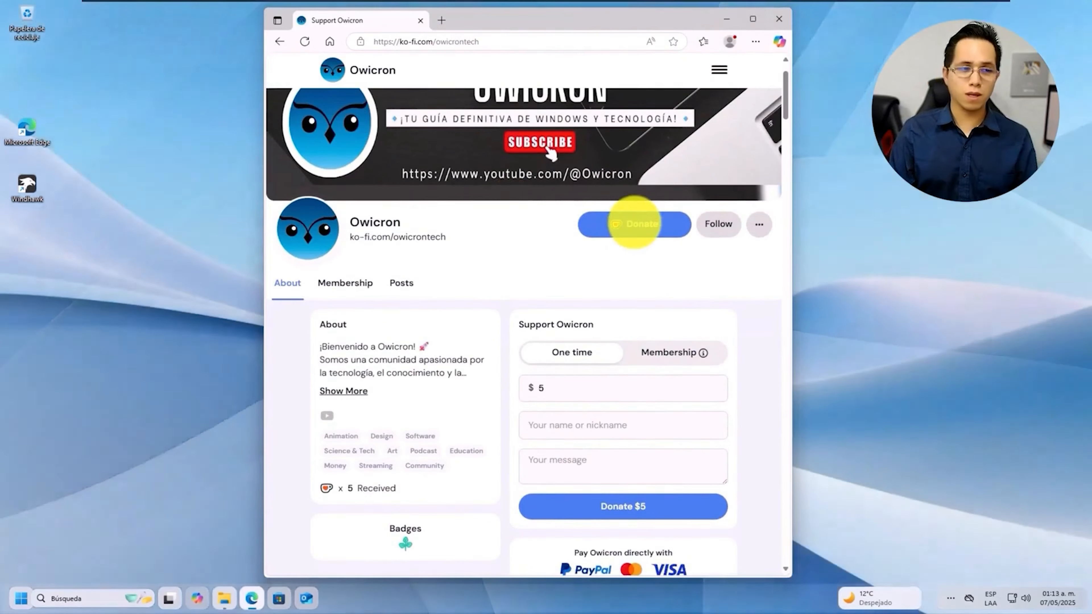
scroll(630, 226, "down", 5)
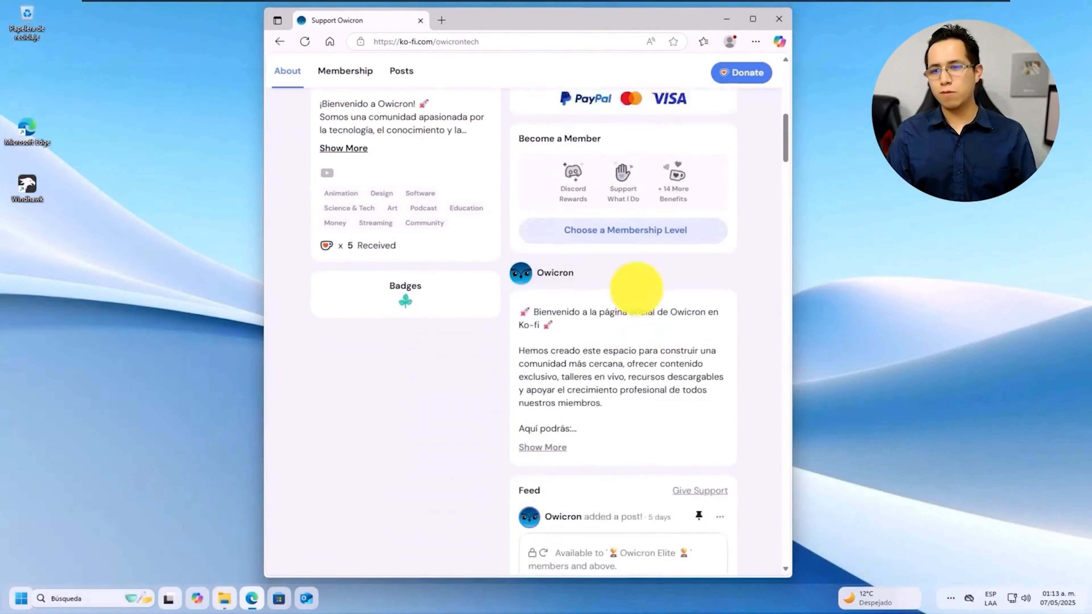
scroll(636, 287, "down", 6)
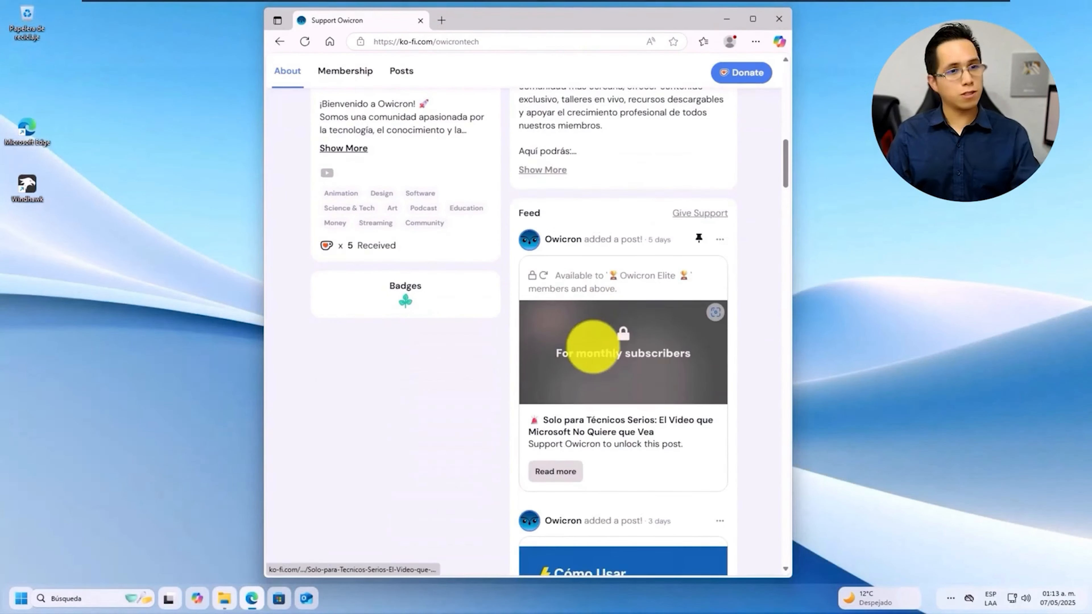
scroll(589, 336, "down", 1)
scroll(579, 316, "up", 5)
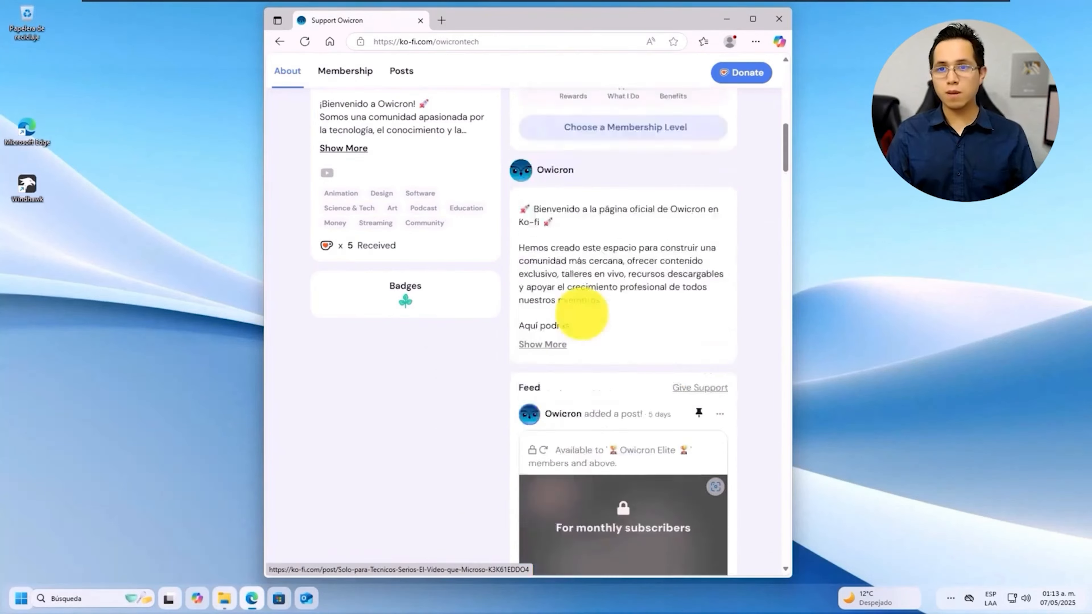
scroll(582, 314, "up", 8)
Review the Owicron membership tiers in a maximized Edge window, highlighting the Gold tier's closing sentence
left_click(345, 340)
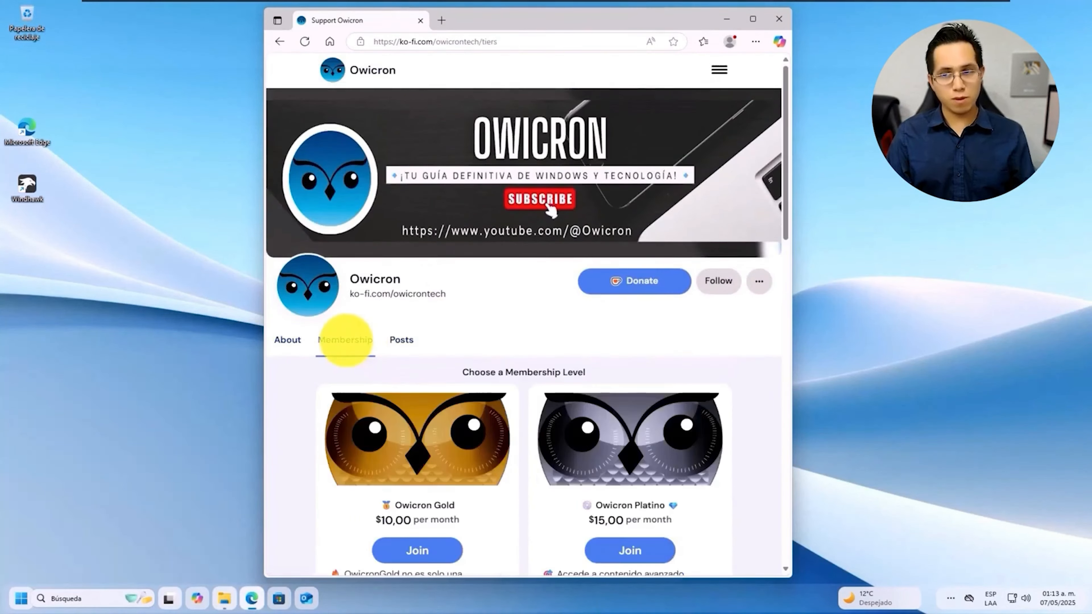
scroll(409, 357, "down", 7)
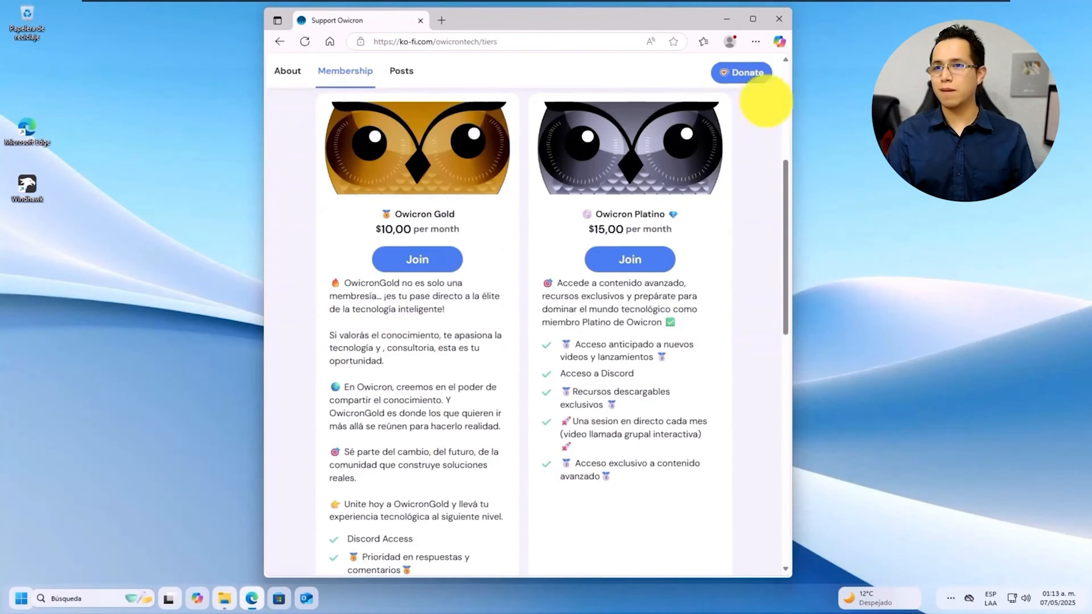
left_click(753, 18)
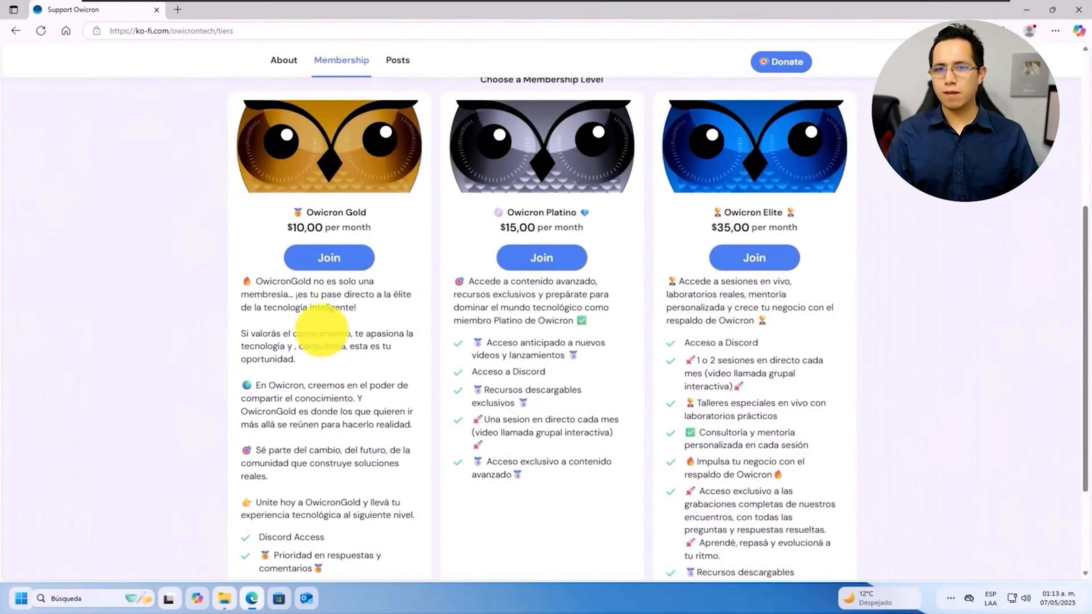
scroll(322, 332, "down", 3)
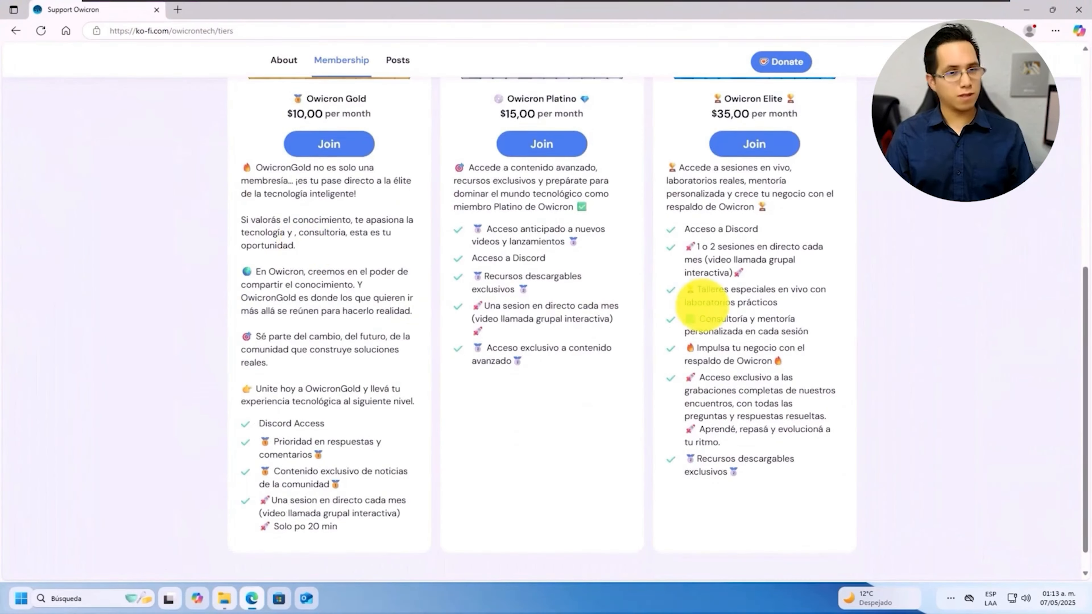
scroll(567, 262, "up", 3)
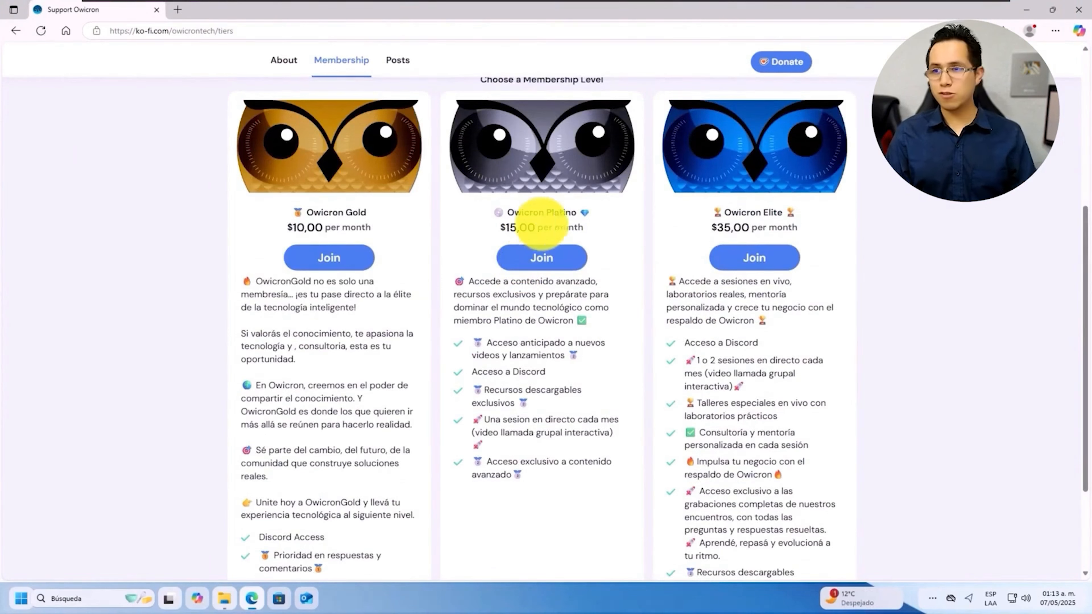
scroll(289, 512, "down", 2)
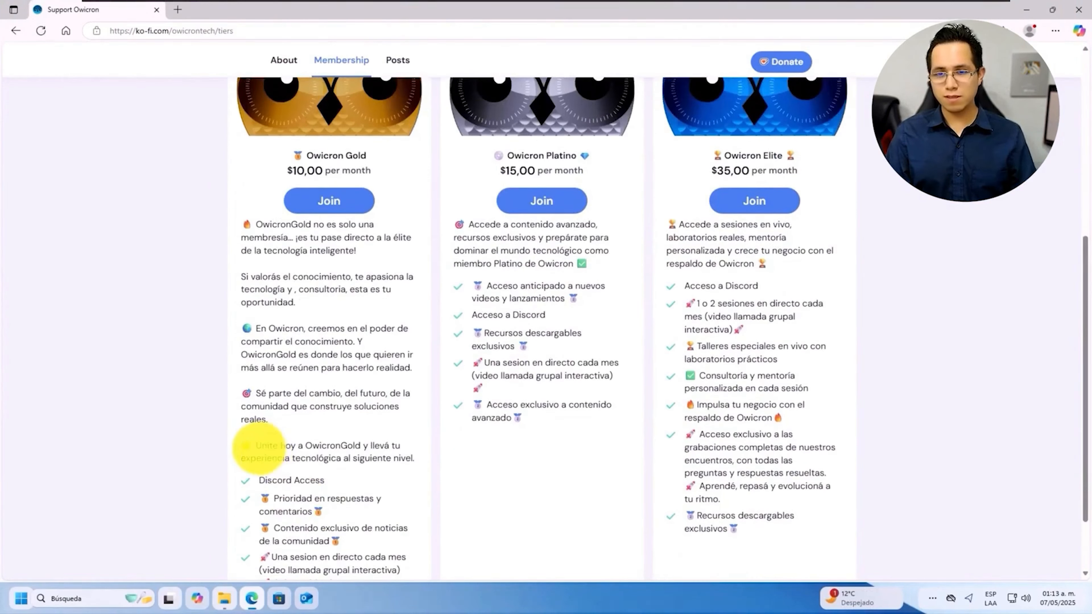
left_click_drag(261, 446, 392, 458)
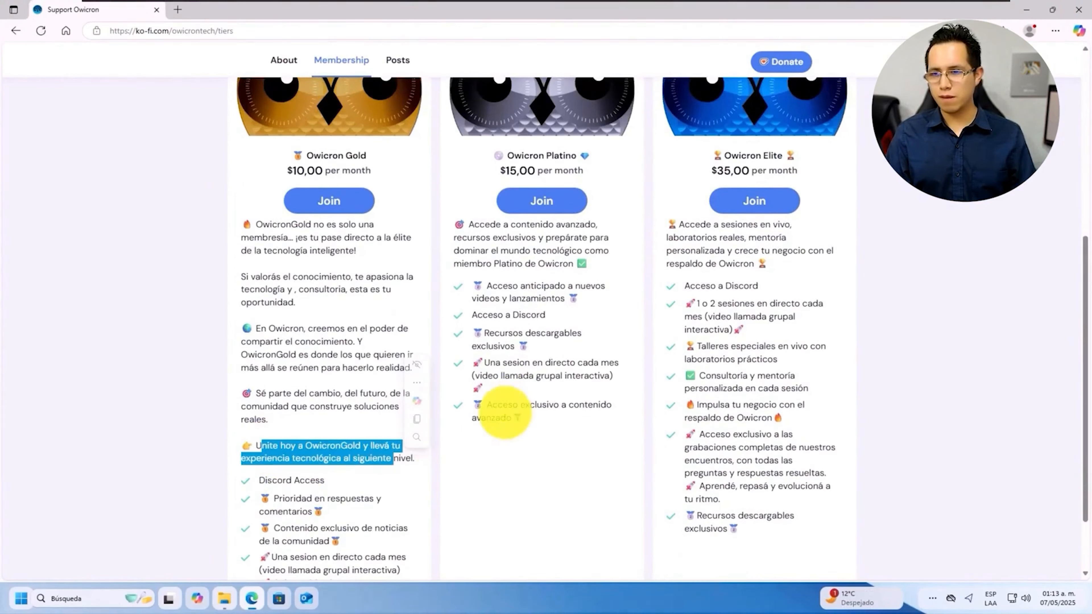
scroll(503, 411, "up", 5)
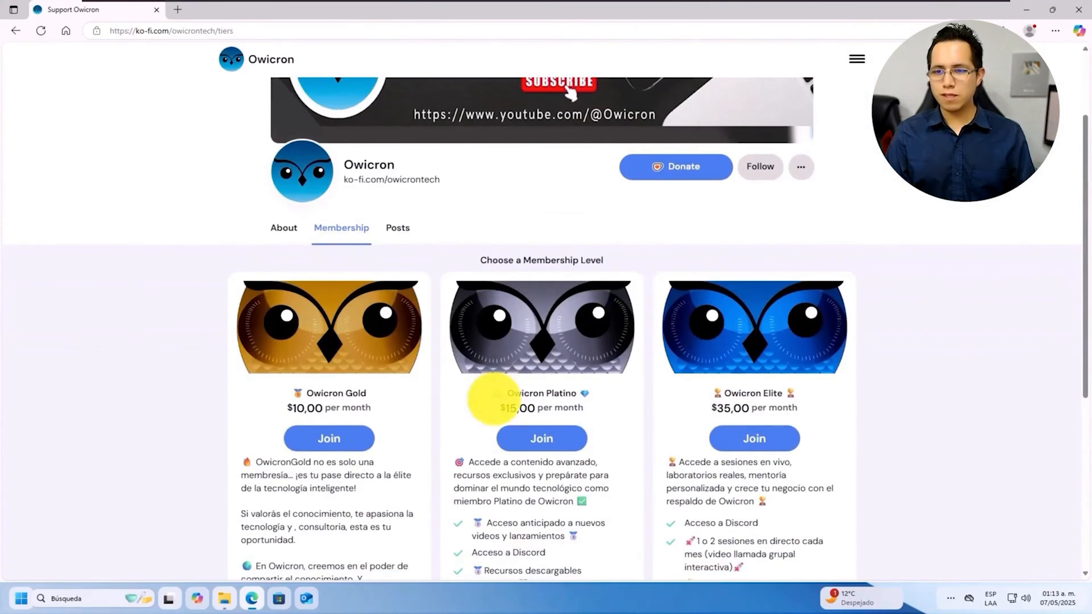
scroll(472, 362, "down", 2)
Return to the About section, restore the window size, and minimize Edge
left_click(278, 171)
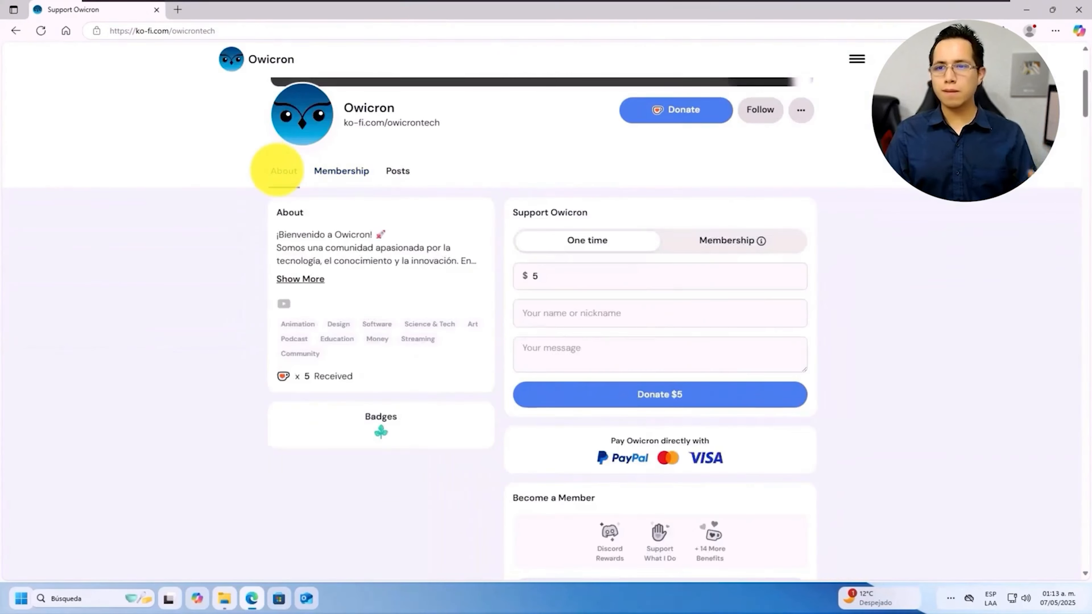
scroll(372, 209, "down", 5)
left_click(1052, 10)
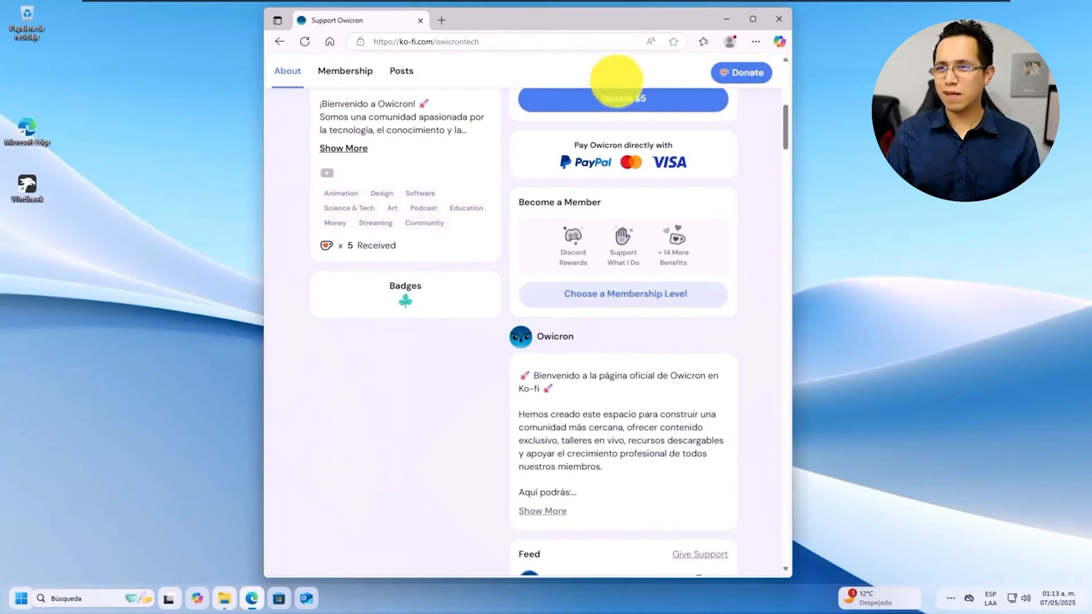
left_click(726, 19)
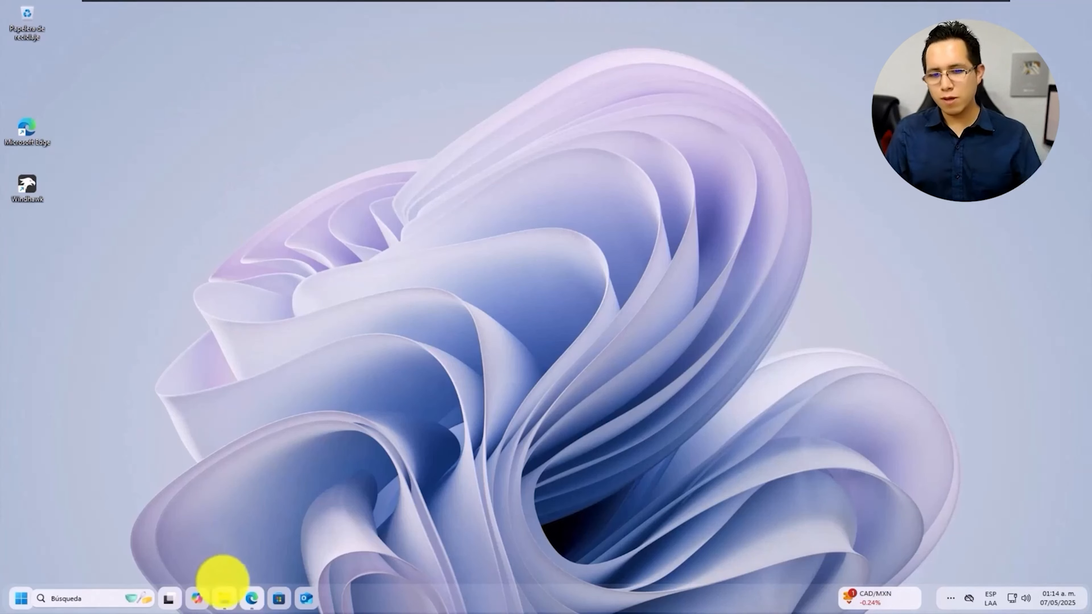
left_click(225, 597)
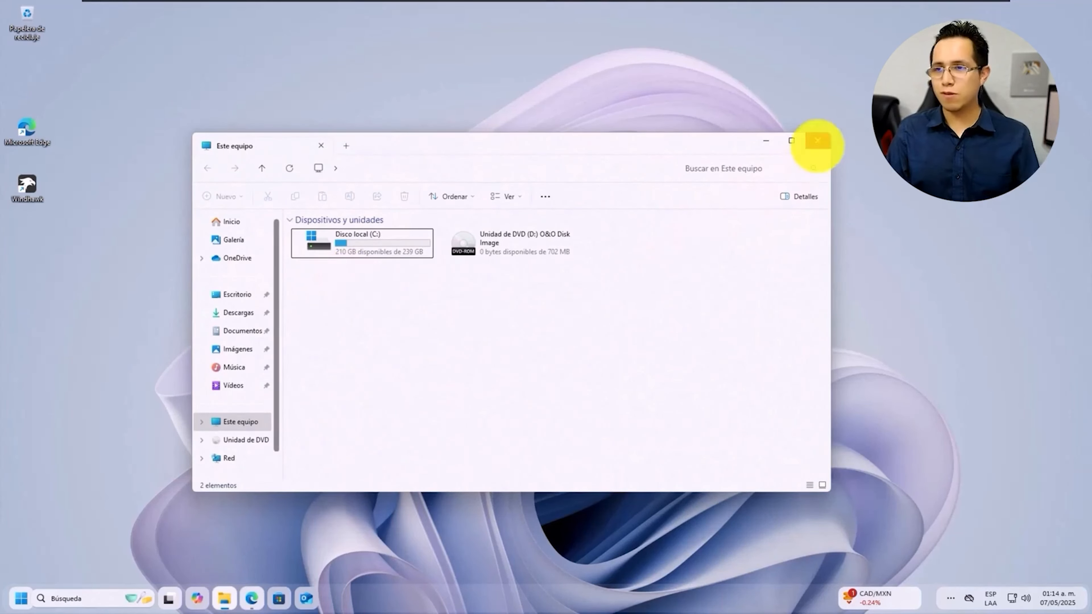
left_click(817, 141)
left_click(86, 598)
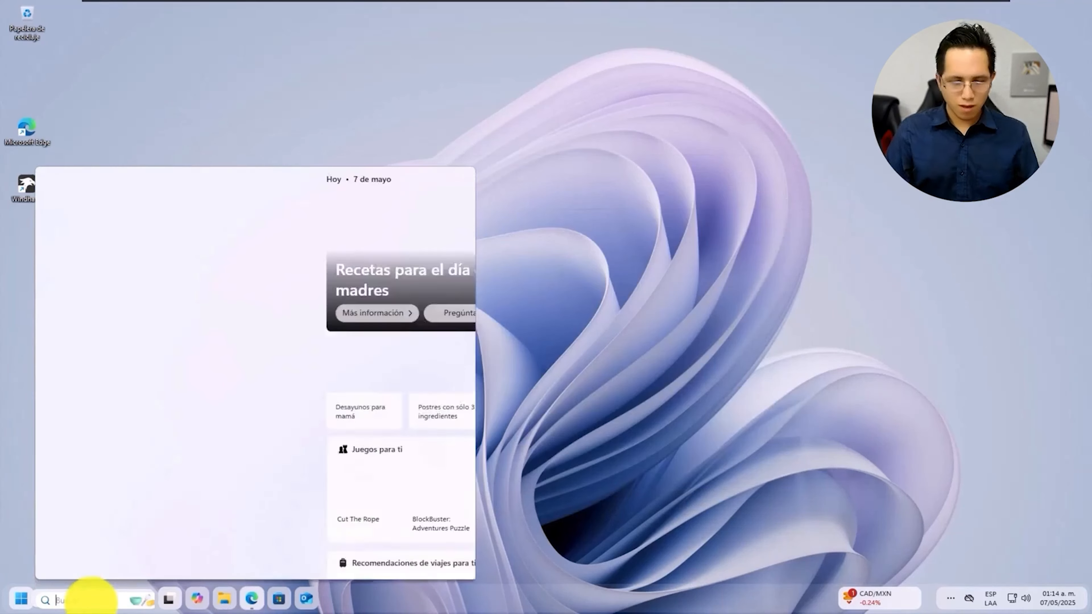
type("par")
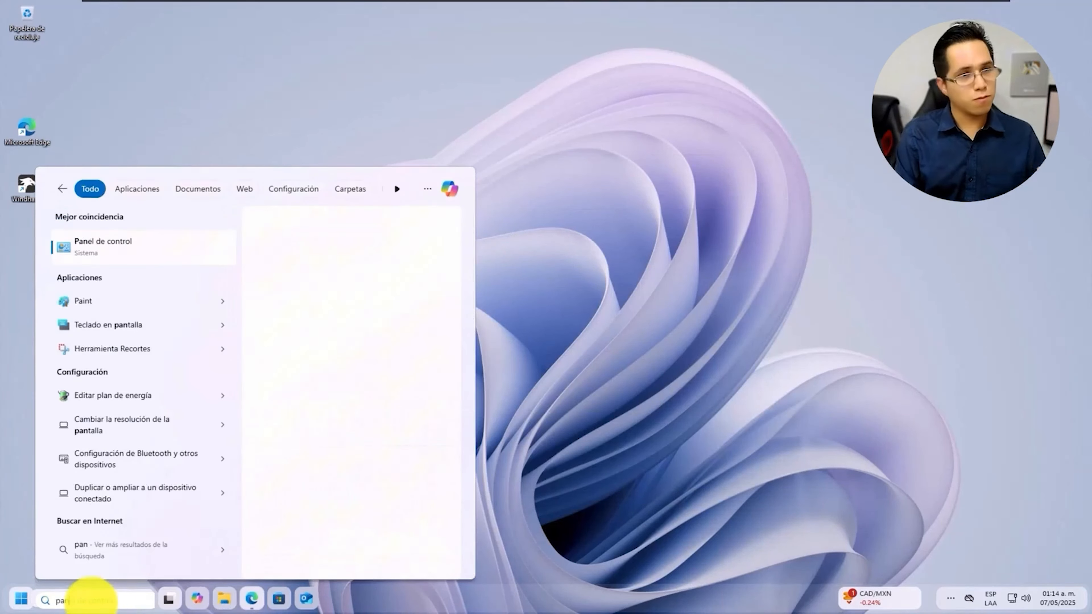
key("Return")
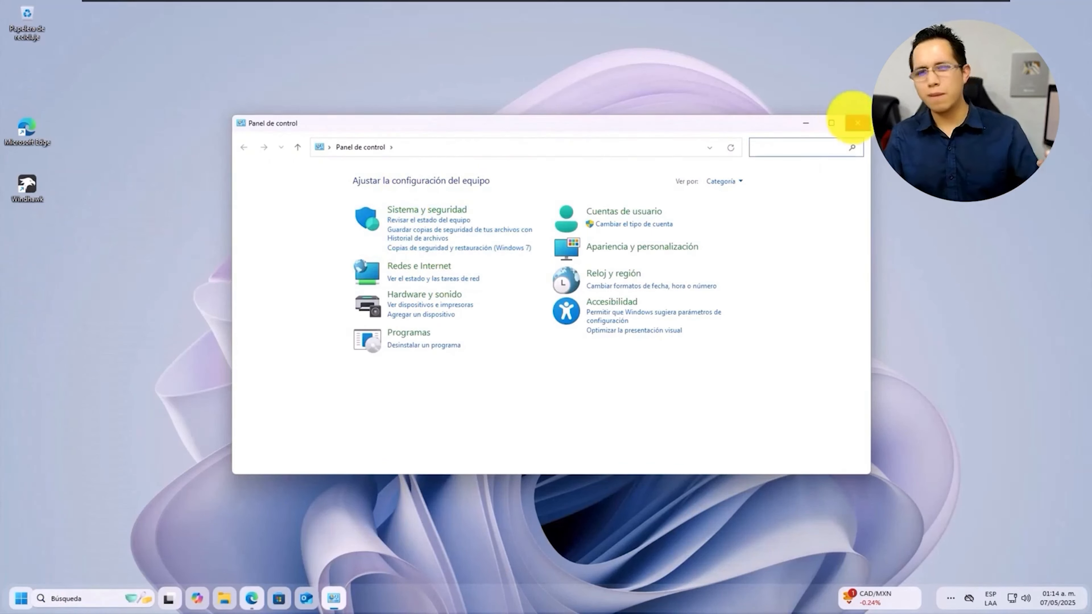
left_click(852, 120)
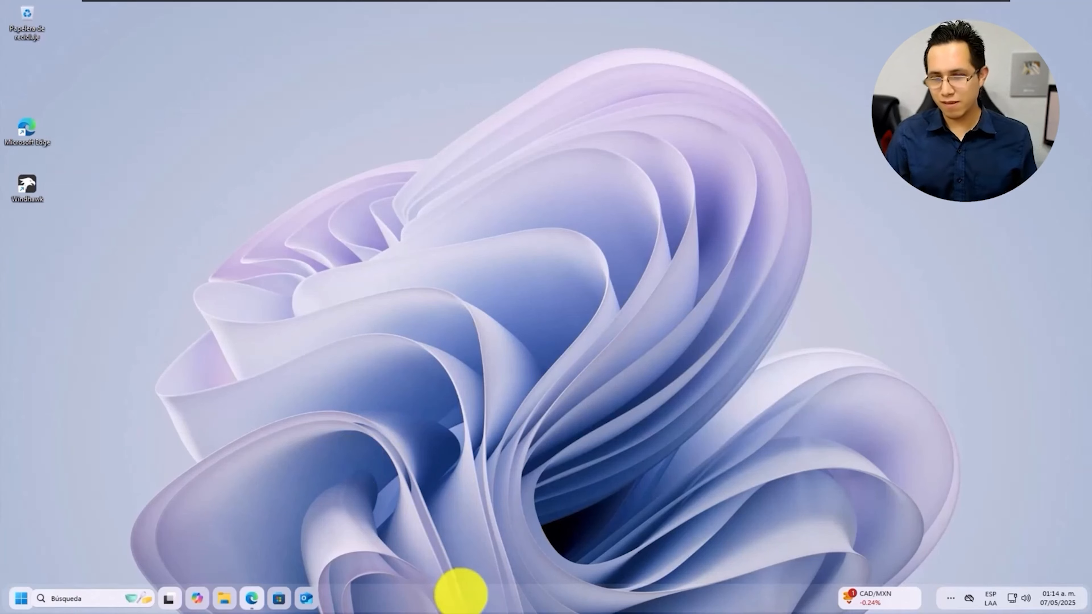
right_click(459, 591)
left_click(523, 551)
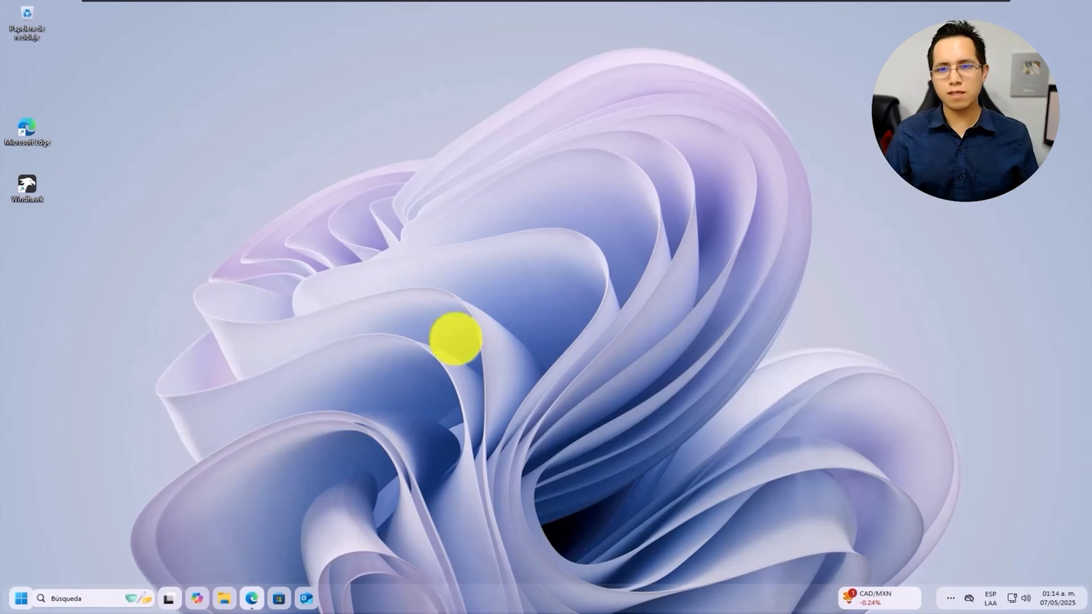
left_click(129, 207)
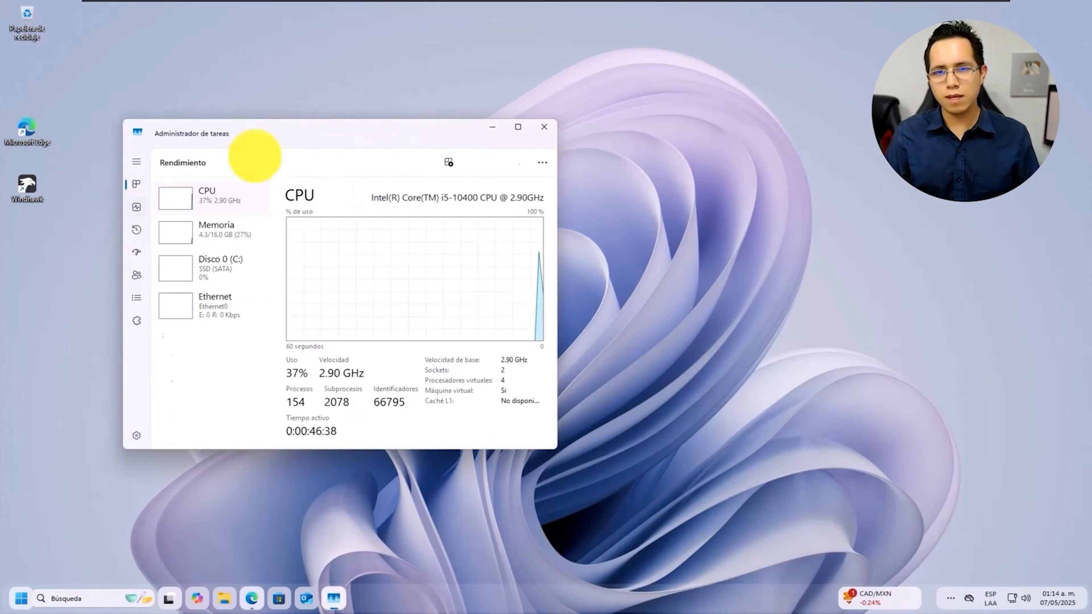
left_click_drag(296, 136, 409, 145)
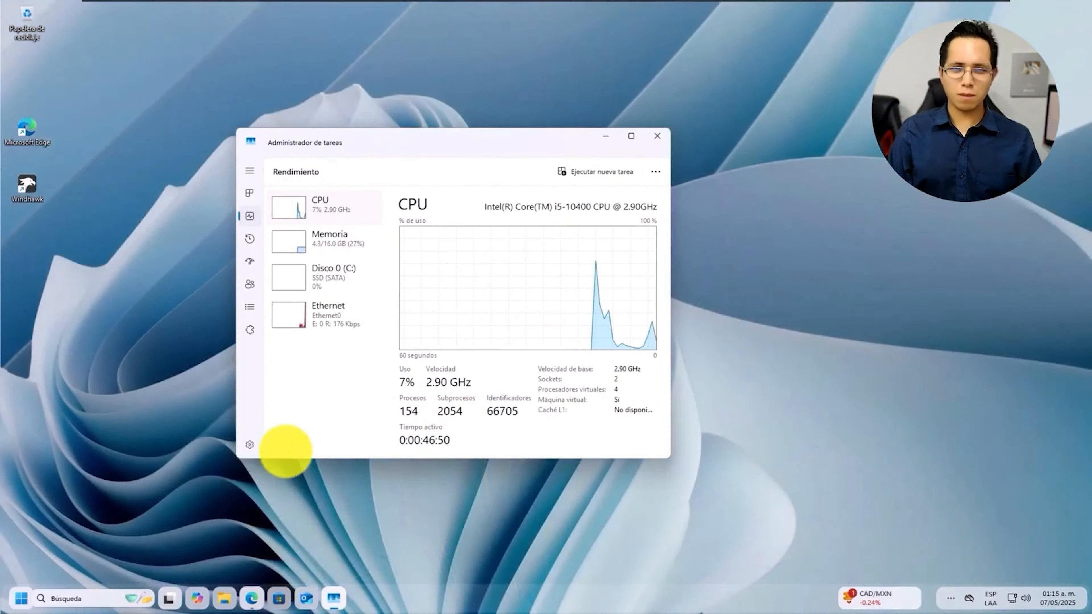
left_click(344, 237)
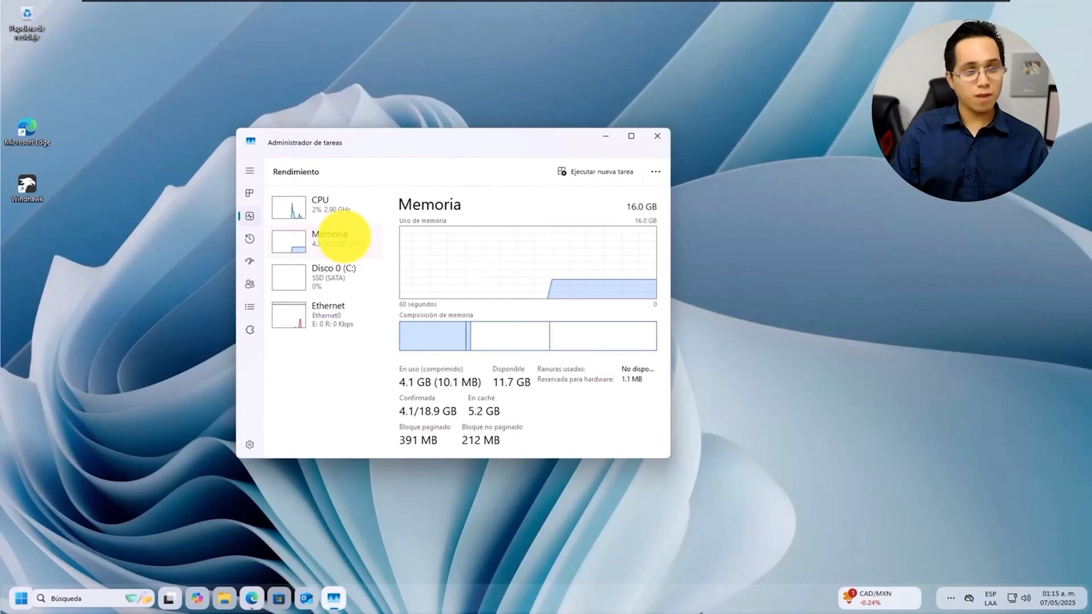
left_click(338, 209)
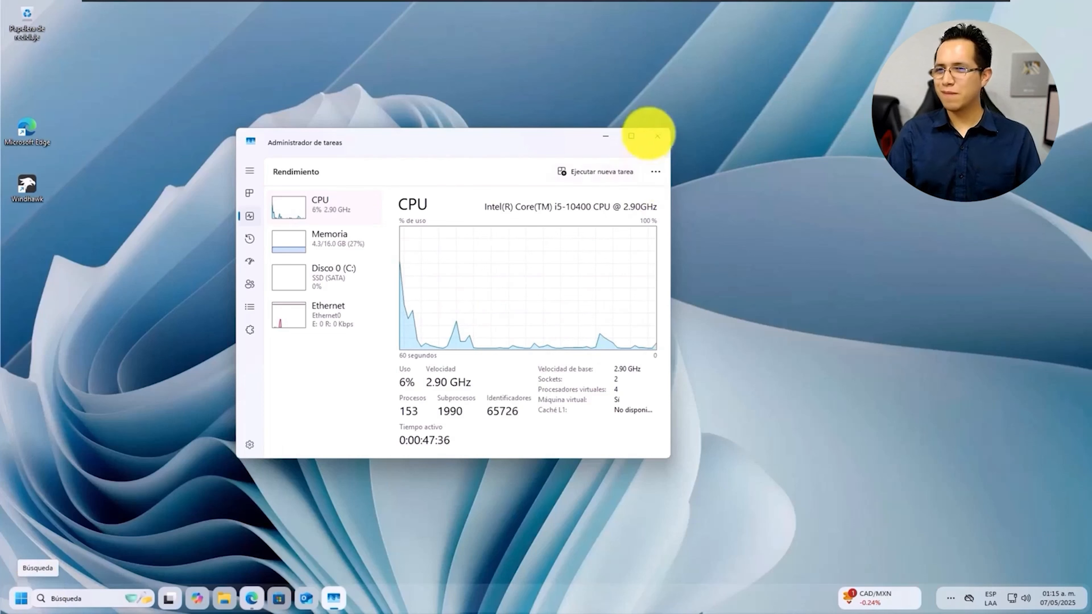
left_click(656, 136)
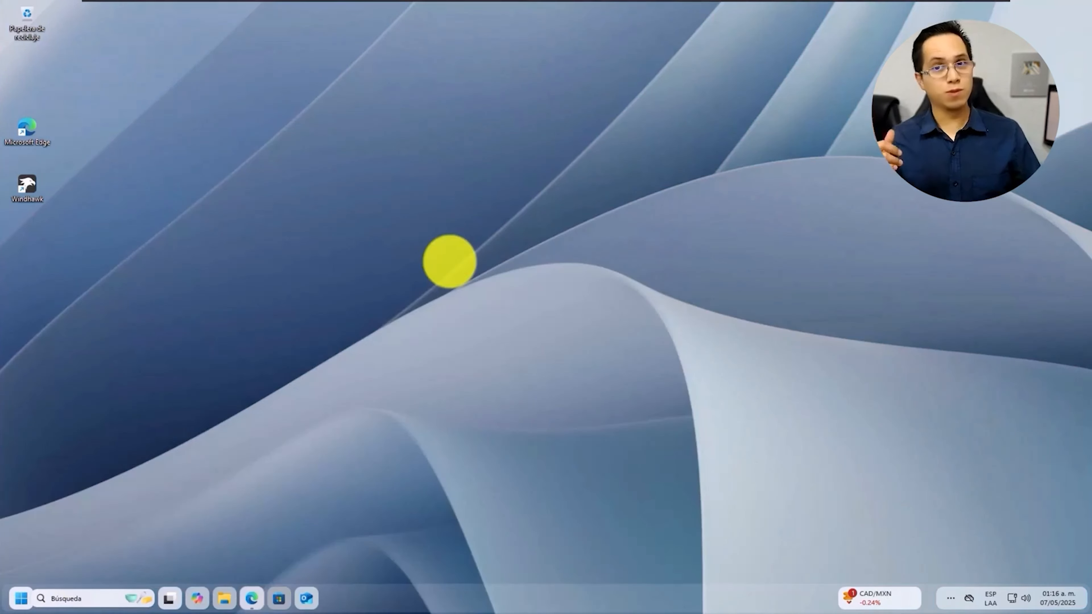